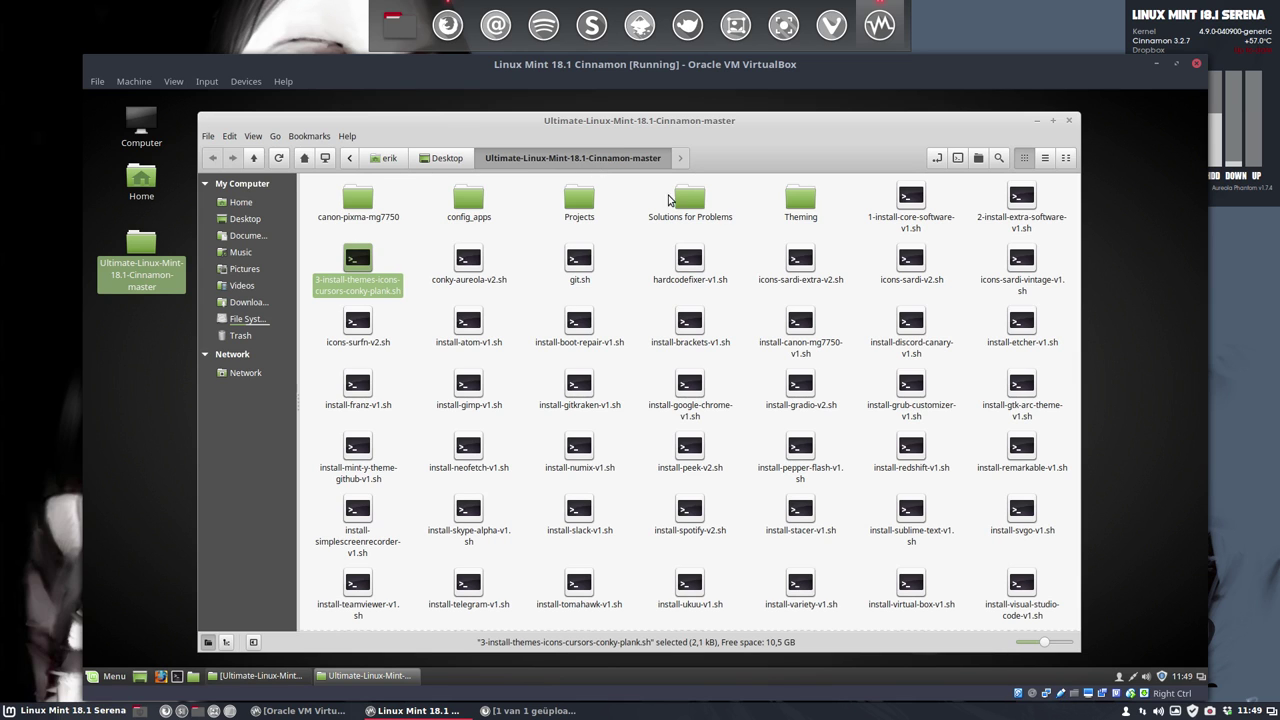
- Look over the core software, extra software and 4.9.0 kernel update scripts in the Ultimate-Linux-Mint-18.1-Cinnamon-master folder, and close its window
{"action": "left_click", "coordinate": [913, 204]}
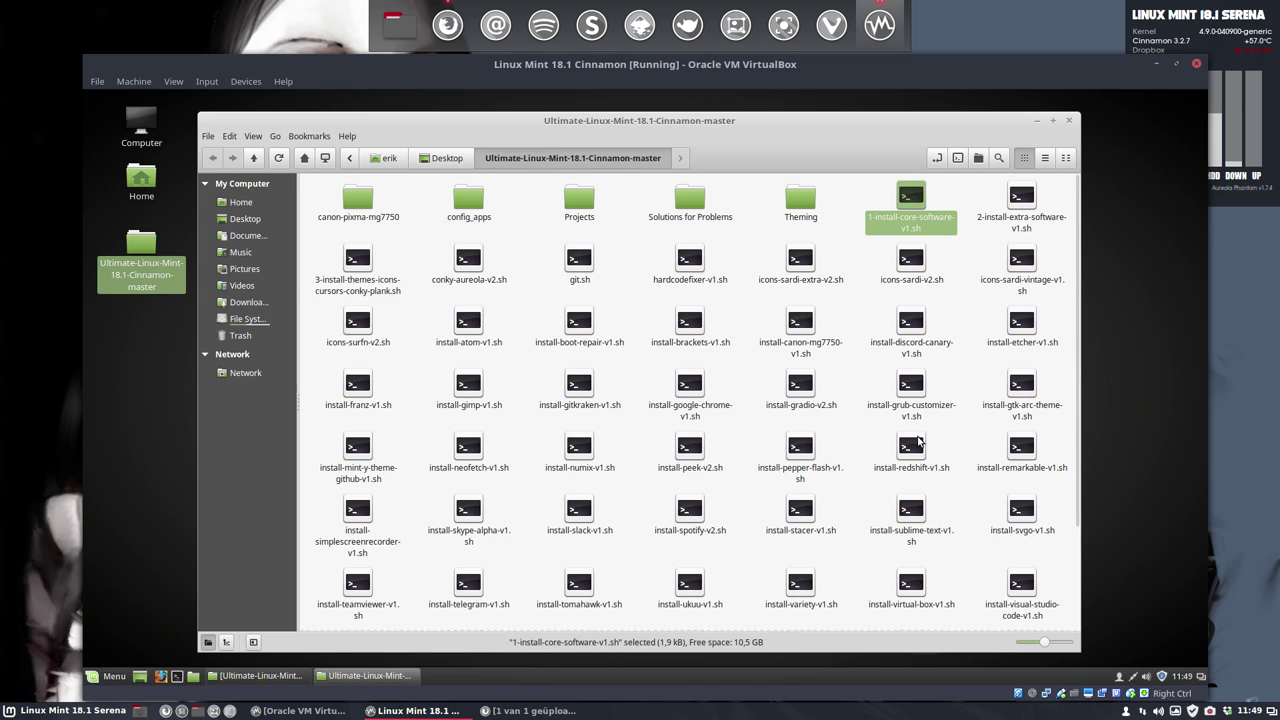
{"action": "scroll", "coordinate": [905, 455], "scroll_direction": "down", "scroll_amount": 3}
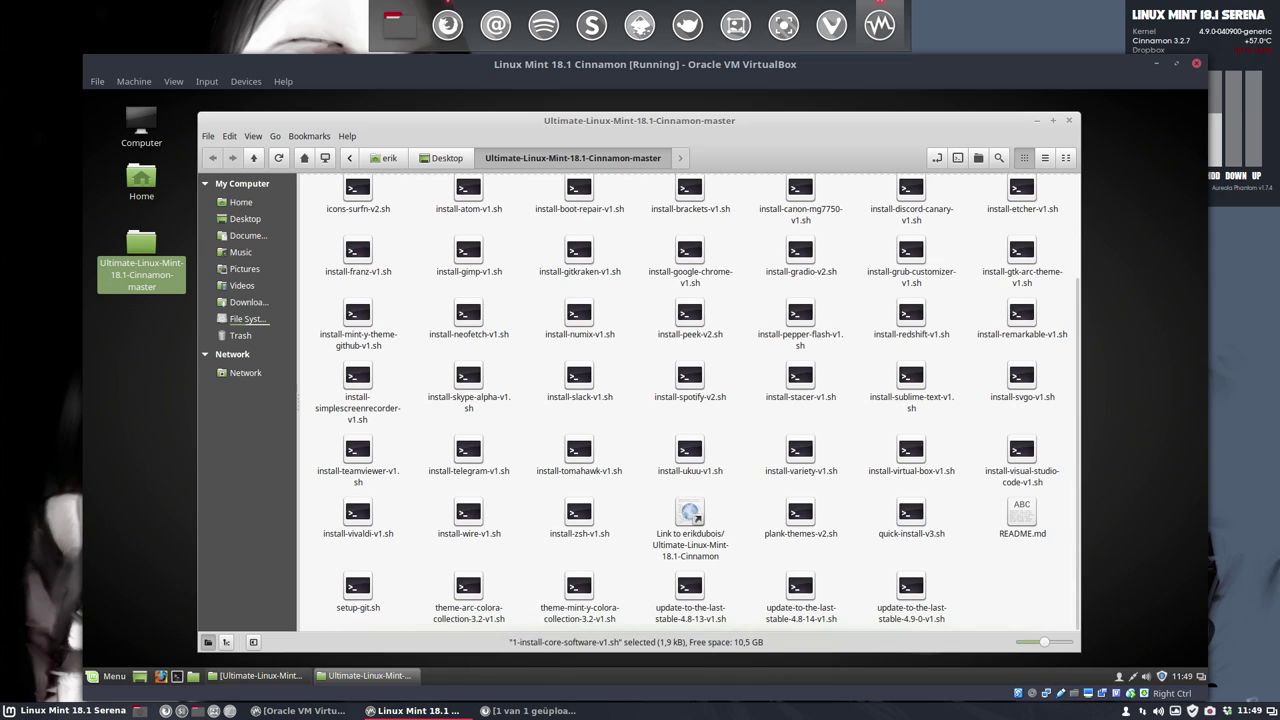
{"action": "left_click", "coordinate": [912, 594]}
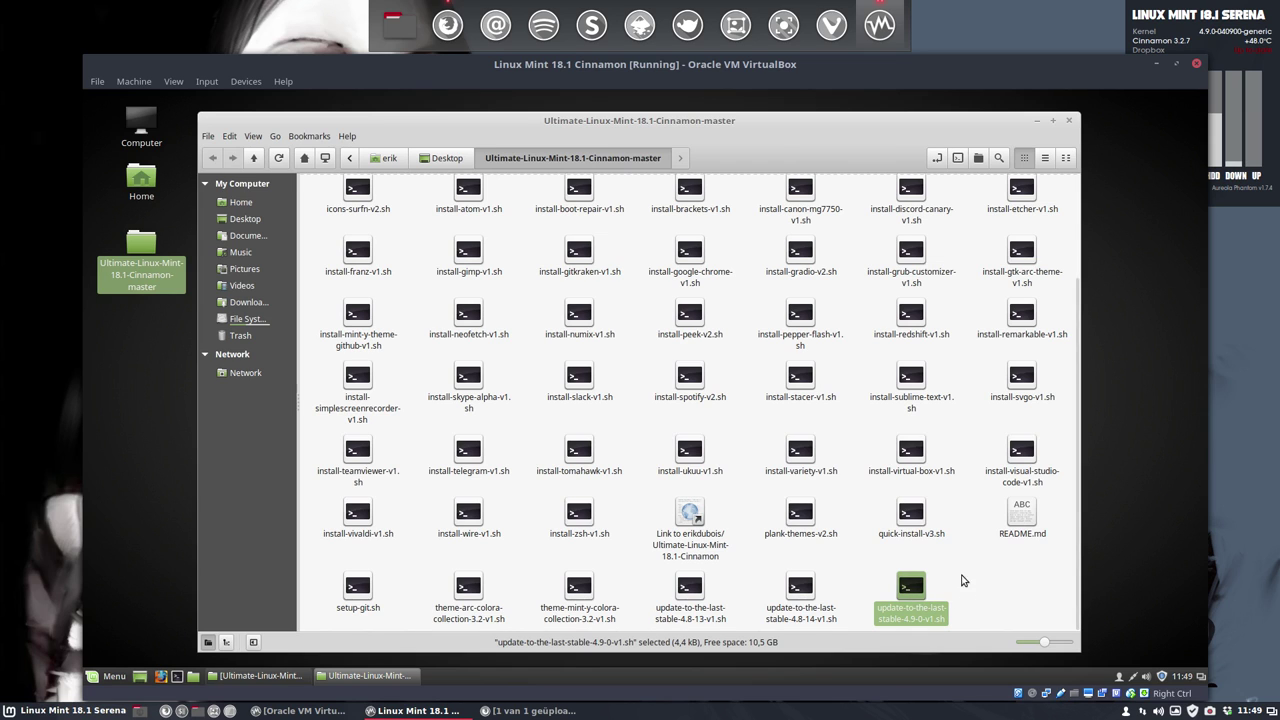
{"action": "scroll", "coordinate": [947, 429], "scroll_direction": "up", "scroll_amount": 3}
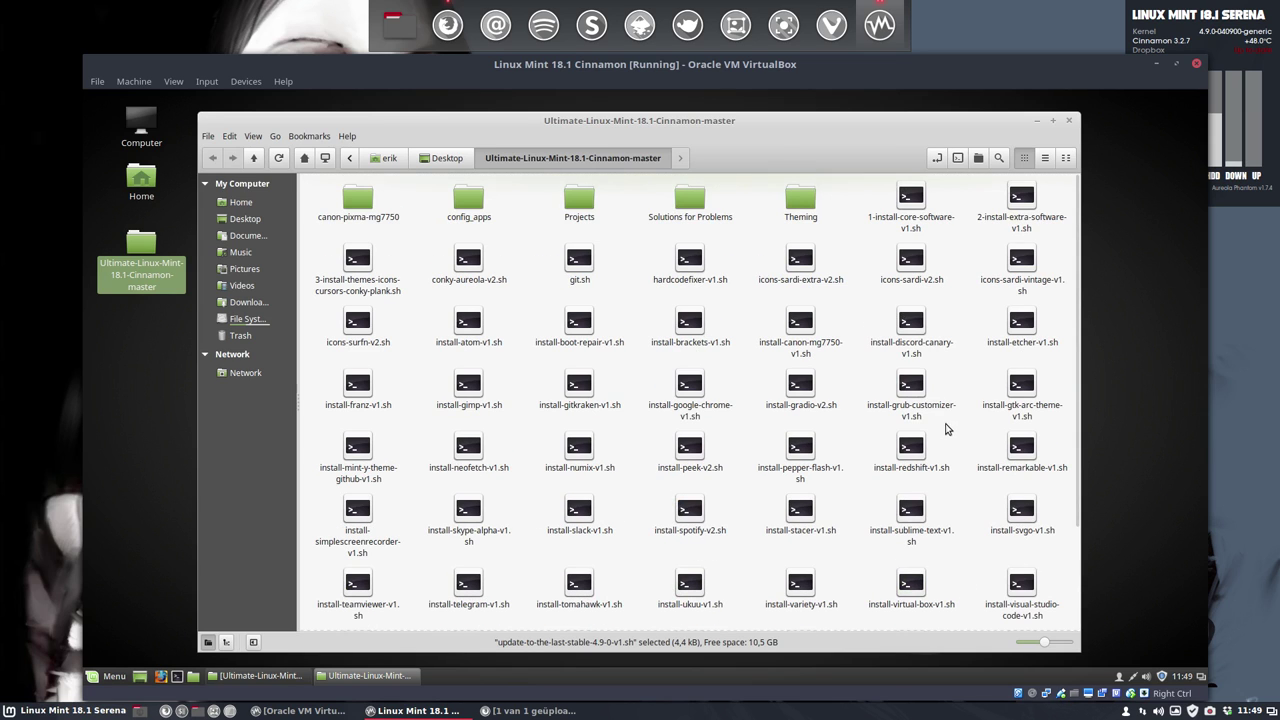
{"action": "left_click", "coordinate": [910, 205]}
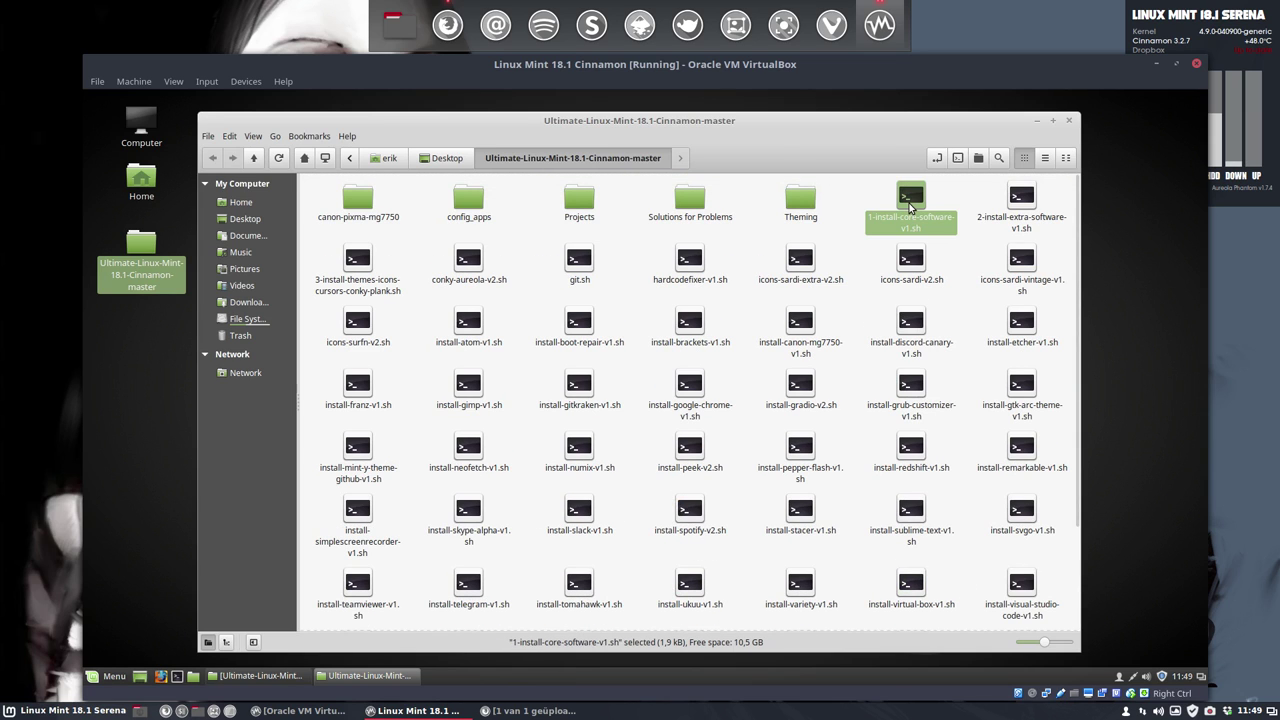
{"action": "left_click", "coordinate": [1018, 205]}
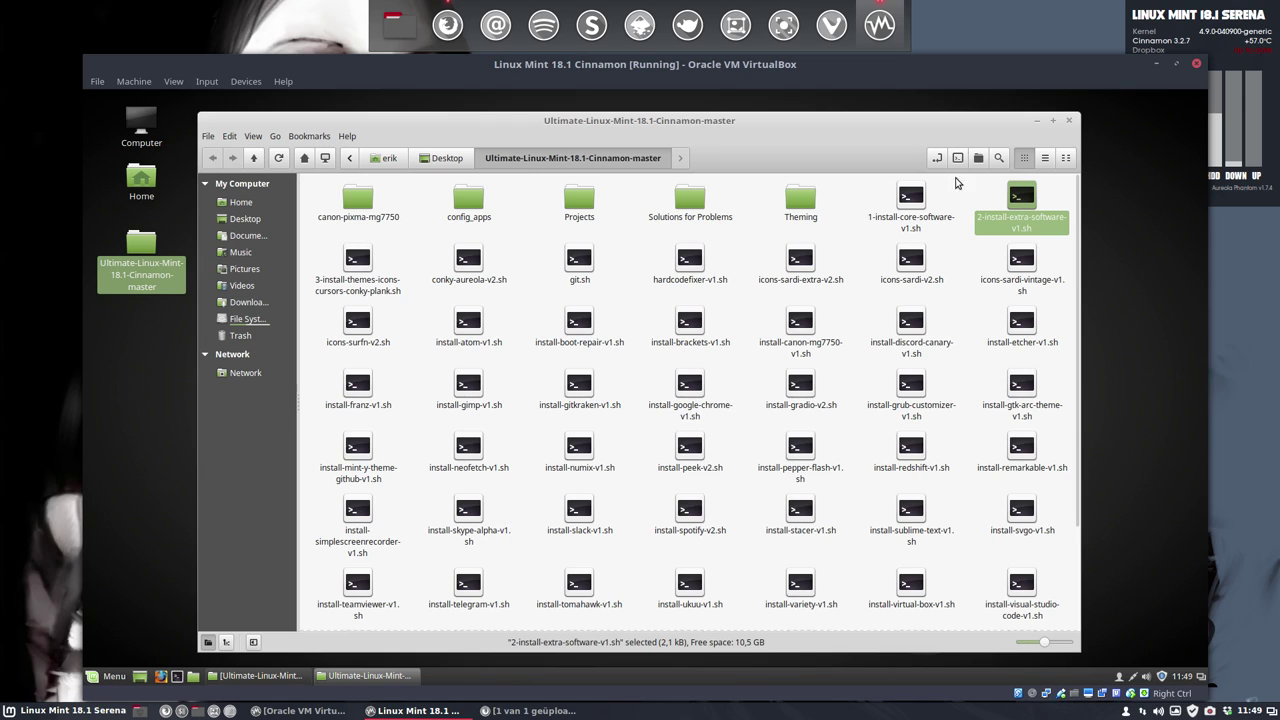
{"action": "left_click", "coordinate": [1069, 122]}
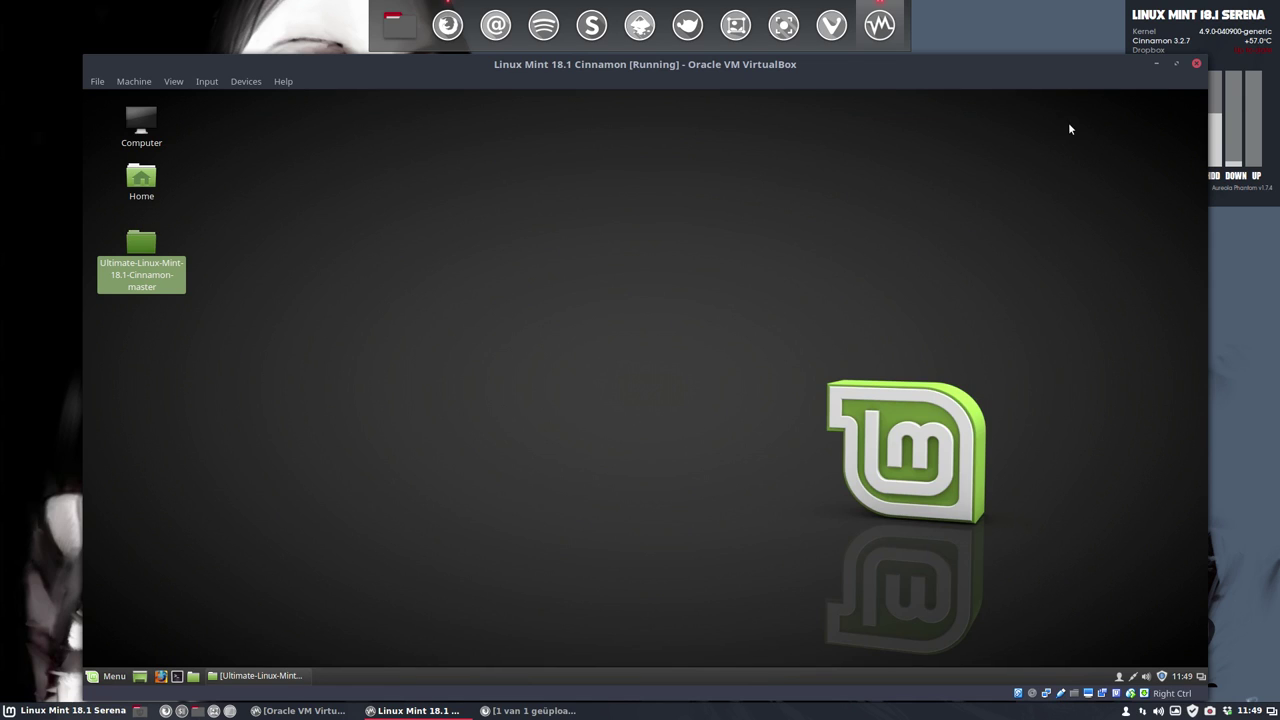
{"action": "left_click", "coordinate": [617, 247]}
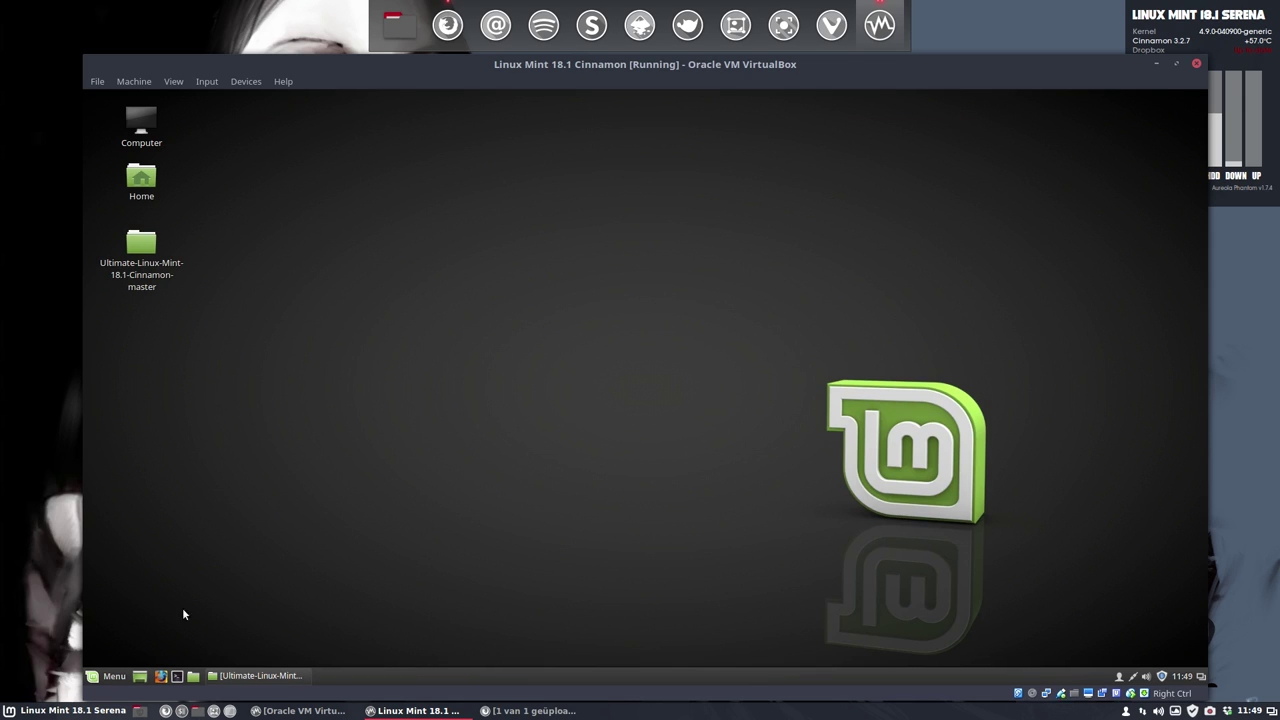
- Add Themes from the Preferences category to the application launcher's favorites and place it first among them
{"action": "left_click", "coordinate": [111, 680]}
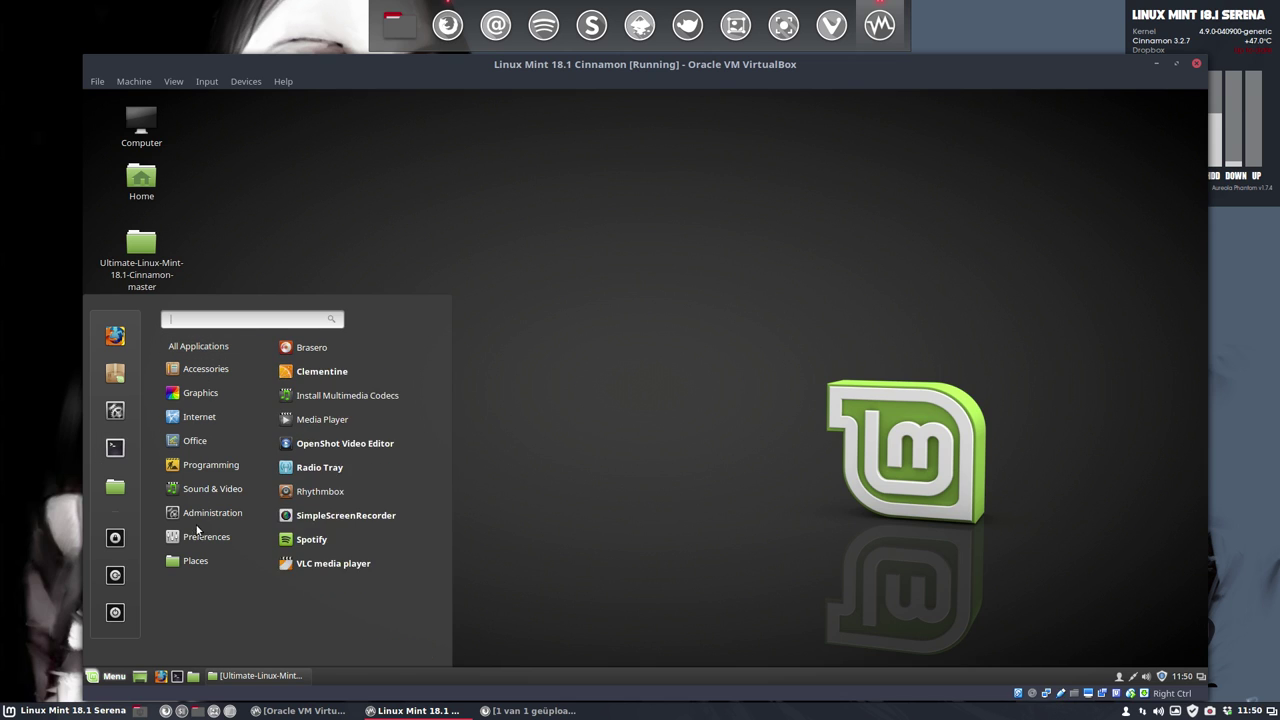
{"action": "mouse_move", "coordinate": [195, 532]}
{"action": "scroll", "coordinate": [368, 533], "scroll_direction": "down", "scroll_amount": 10}
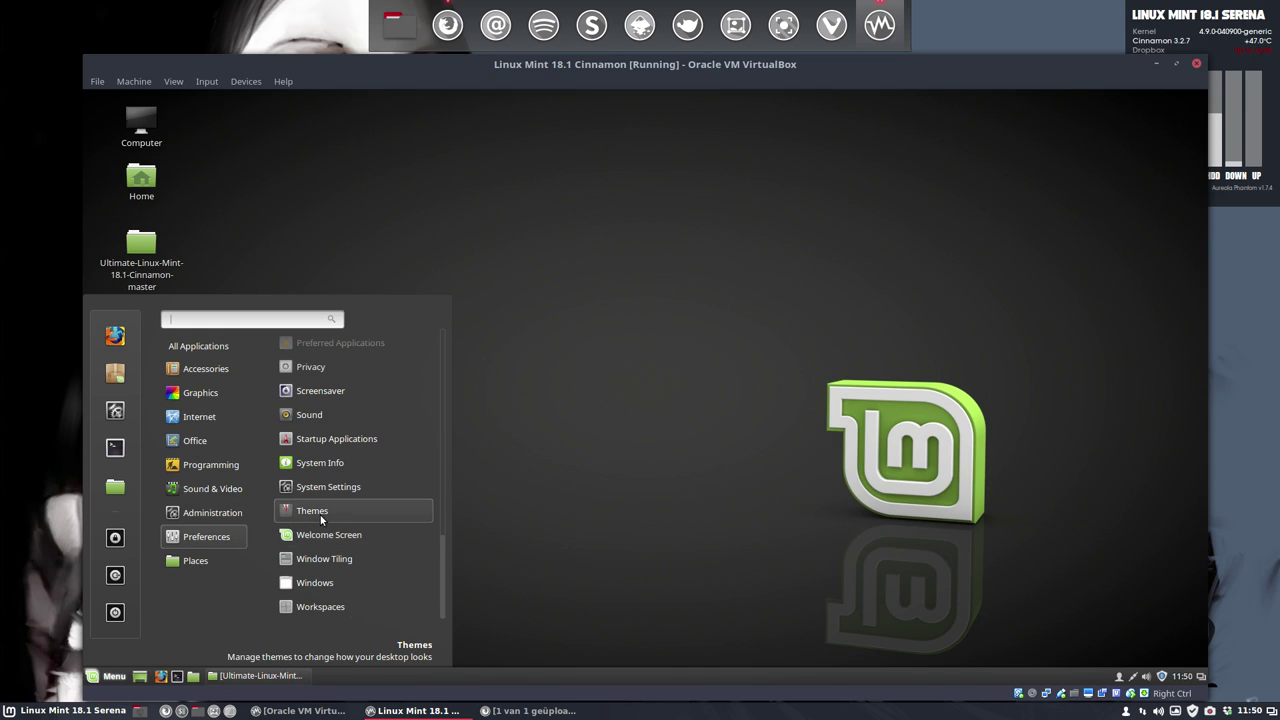
{"action": "right_click", "coordinate": [321, 519]}
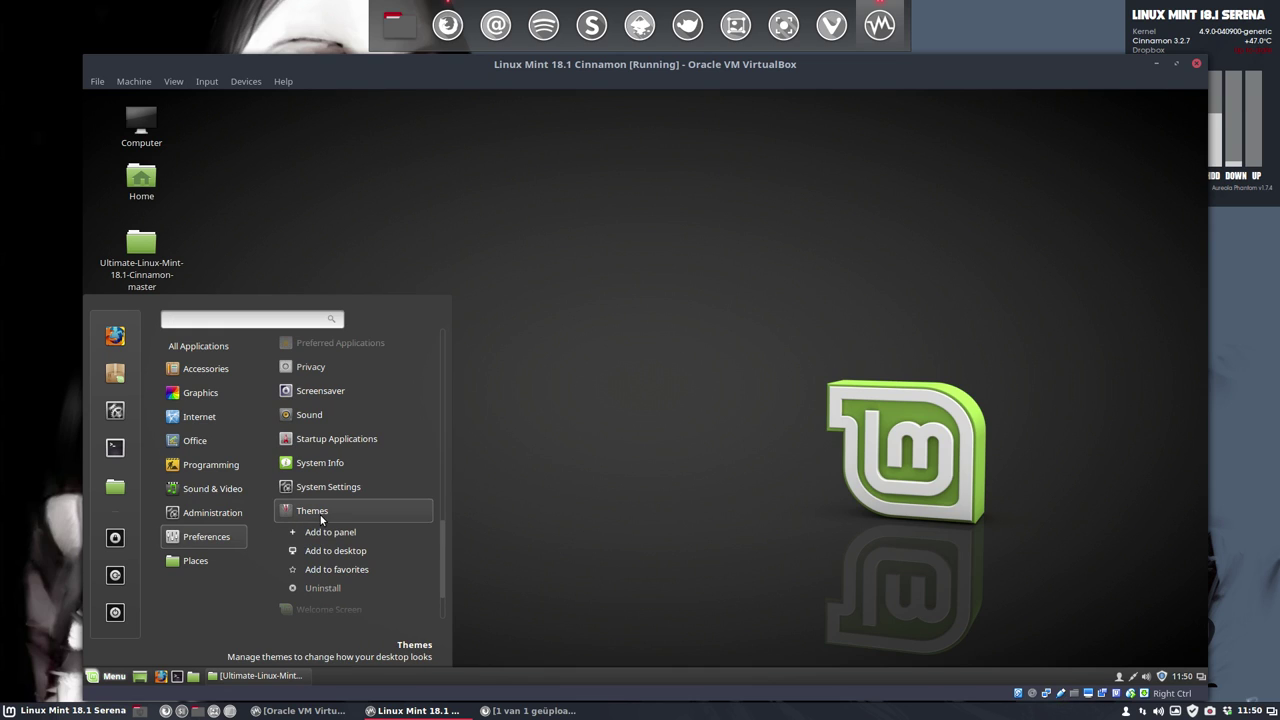
{"action": "left_click", "coordinate": [337, 571]}
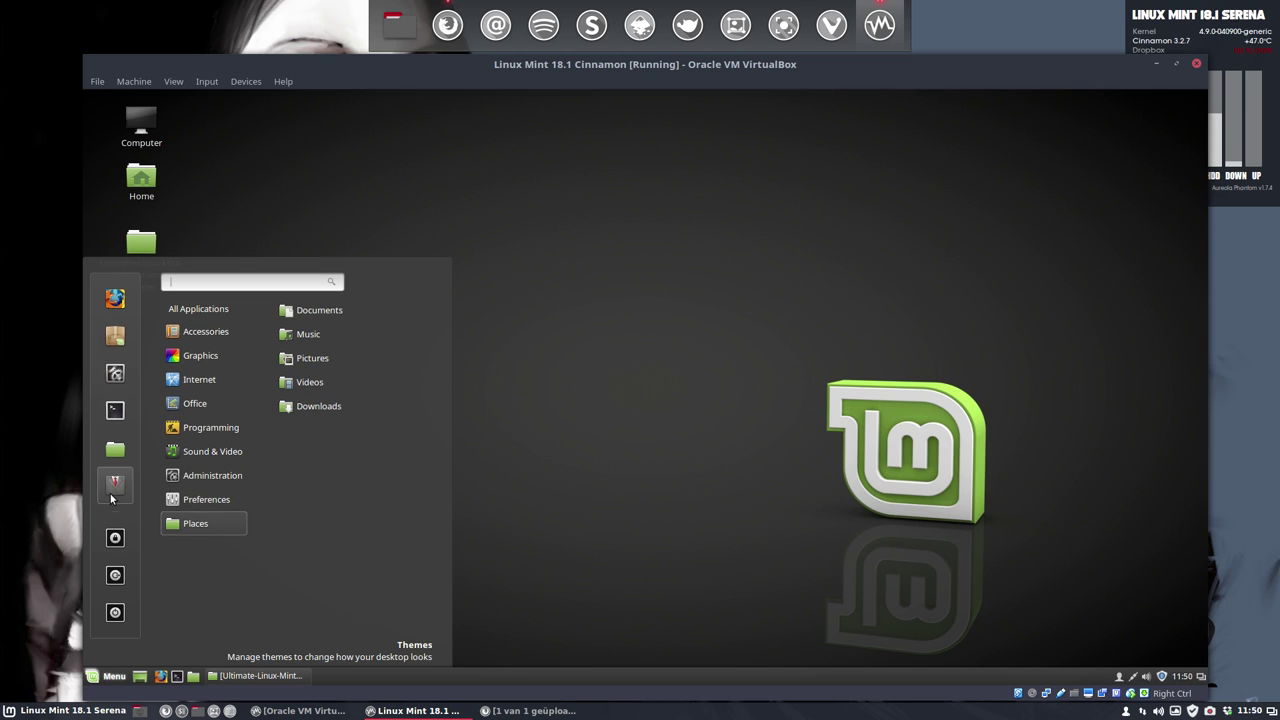
{"action": "left_click_drag", "start_coordinate": [103, 428], "coordinate": [114, 300]}
- Open the Themes settings and set the window borders, controls and desktop themes to Arc-Dark
{"action": "left_click", "coordinate": [668, 357]}
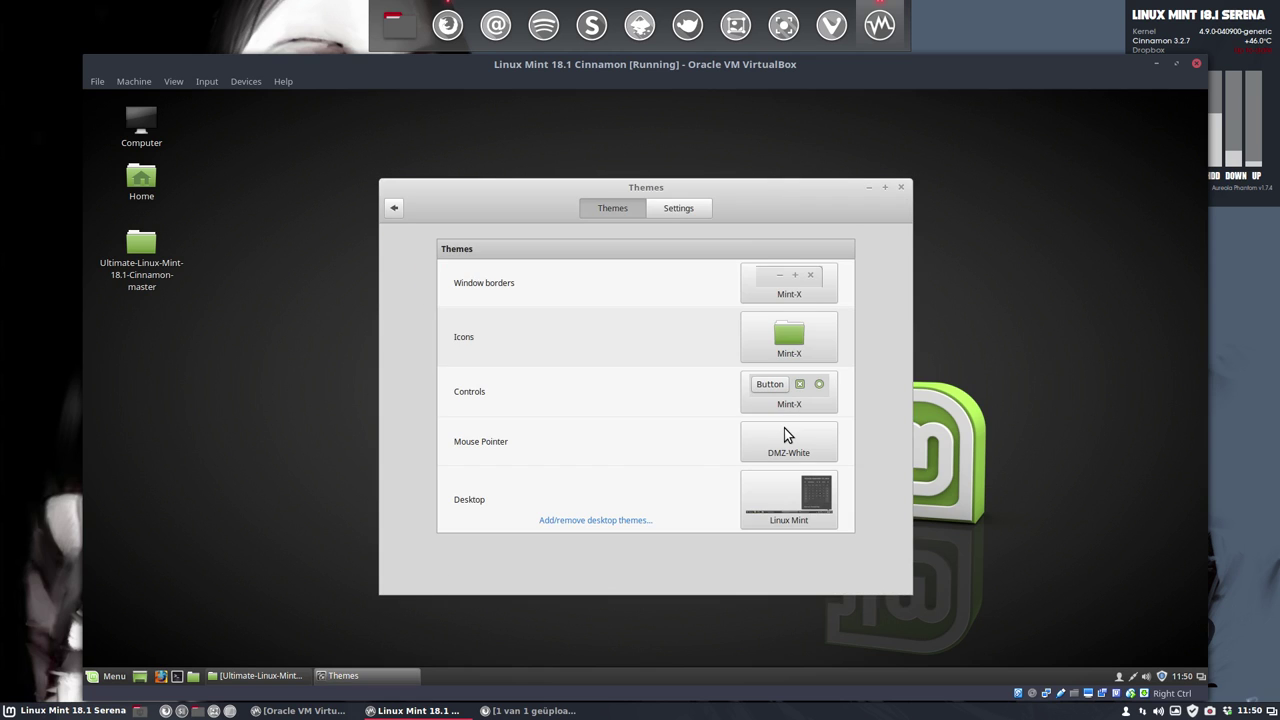
{"action": "left_click", "coordinate": [788, 288]}
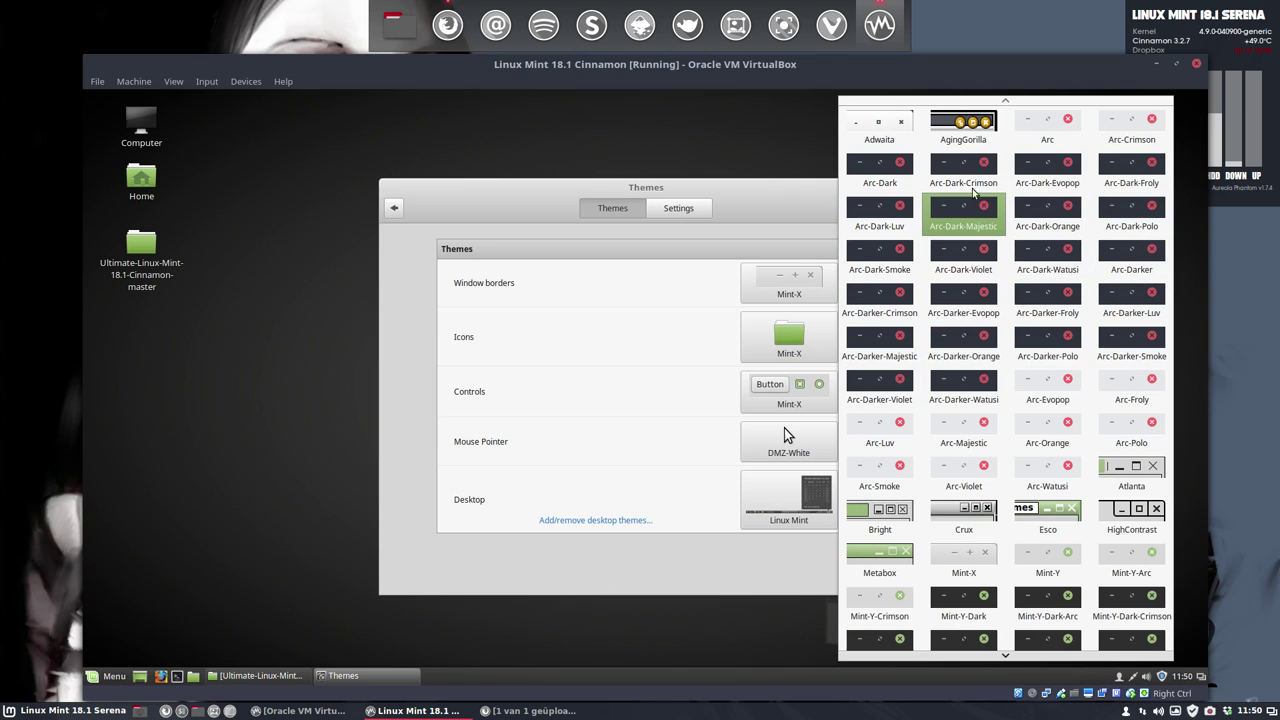
{"action": "left_click", "coordinate": [880, 170]}
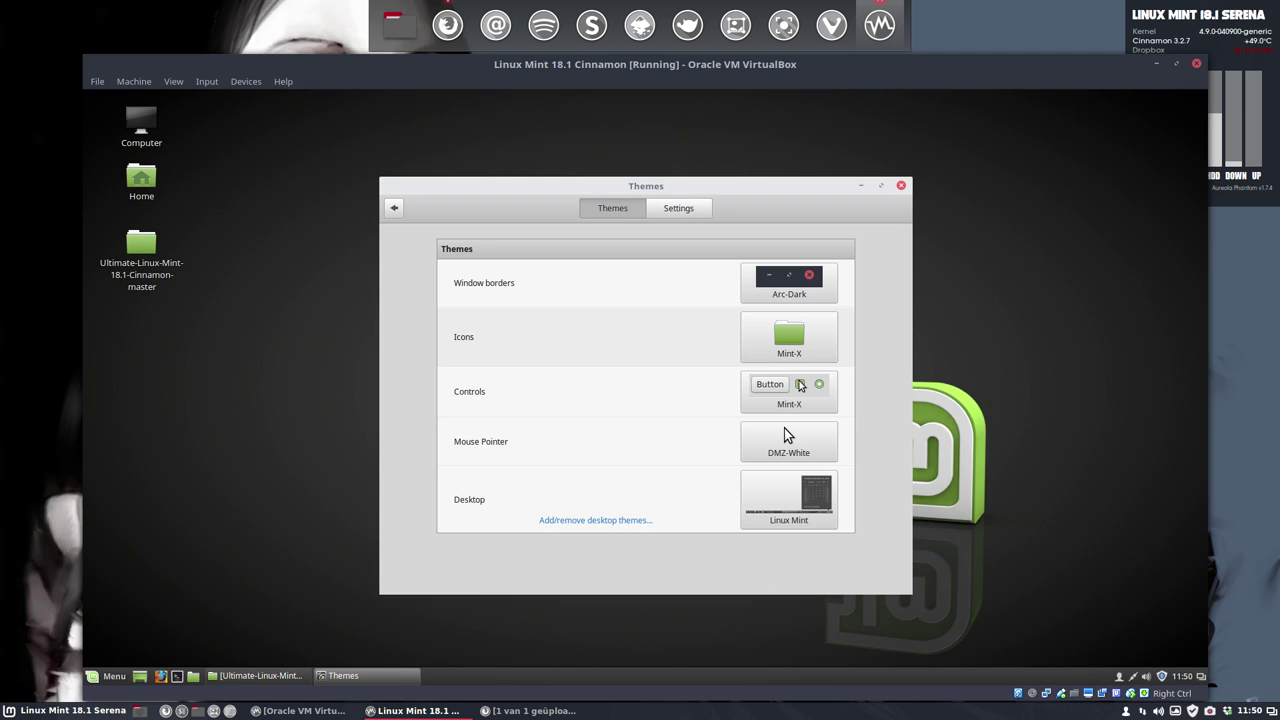
{"action": "left_click", "coordinate": [829, 388]}
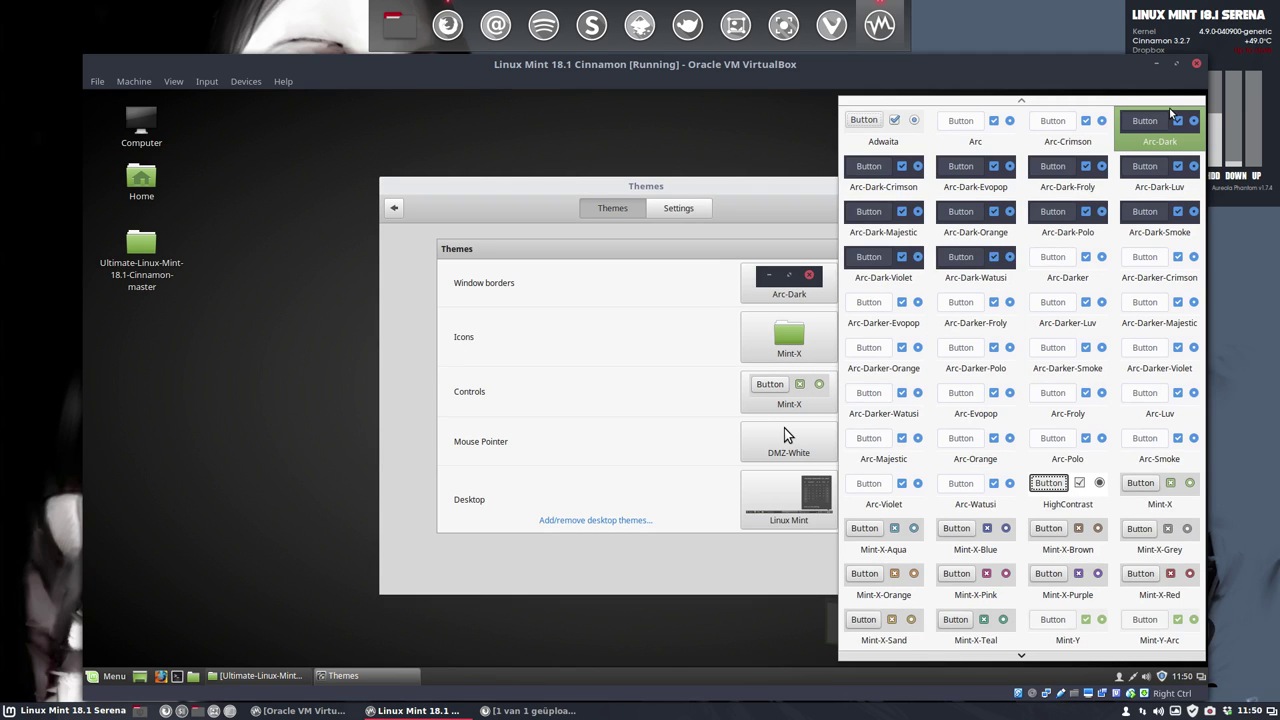
{"action": "key", "text": "Return"}
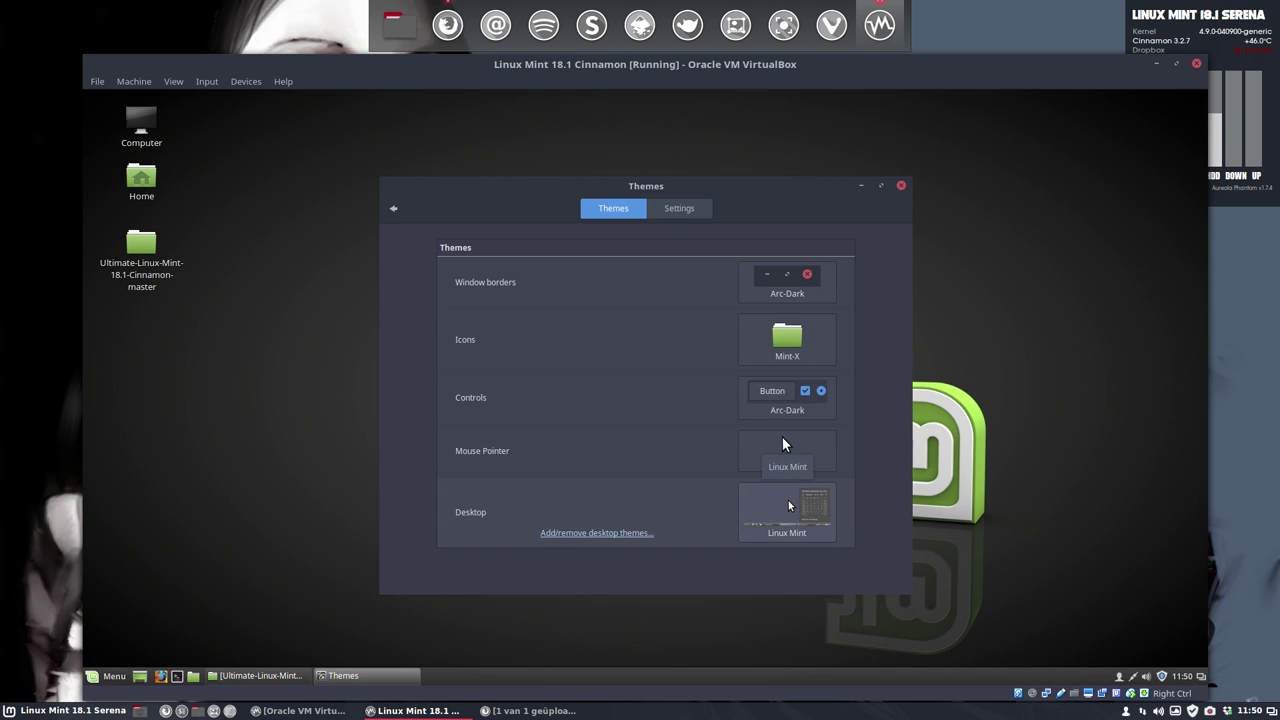
{"action": "left_click", "coordinate": [788, 505]}
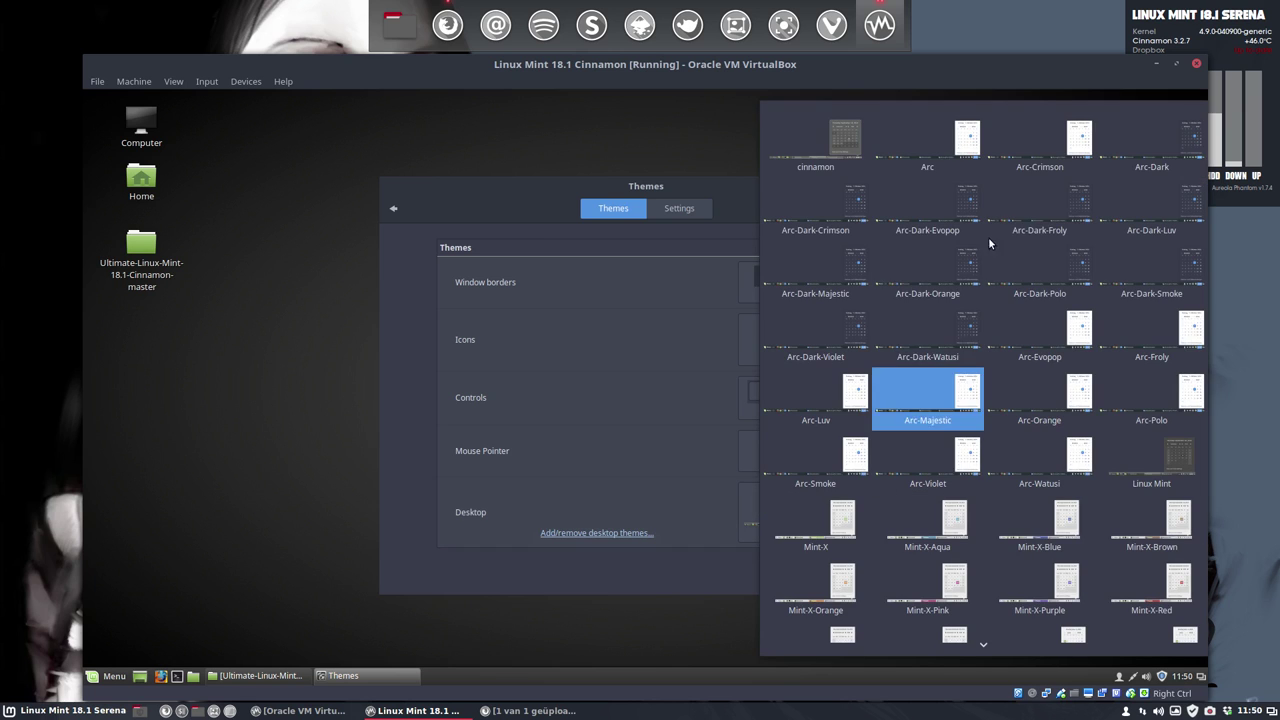
{"action": "left_click", "coordinate": [1151, 161]}
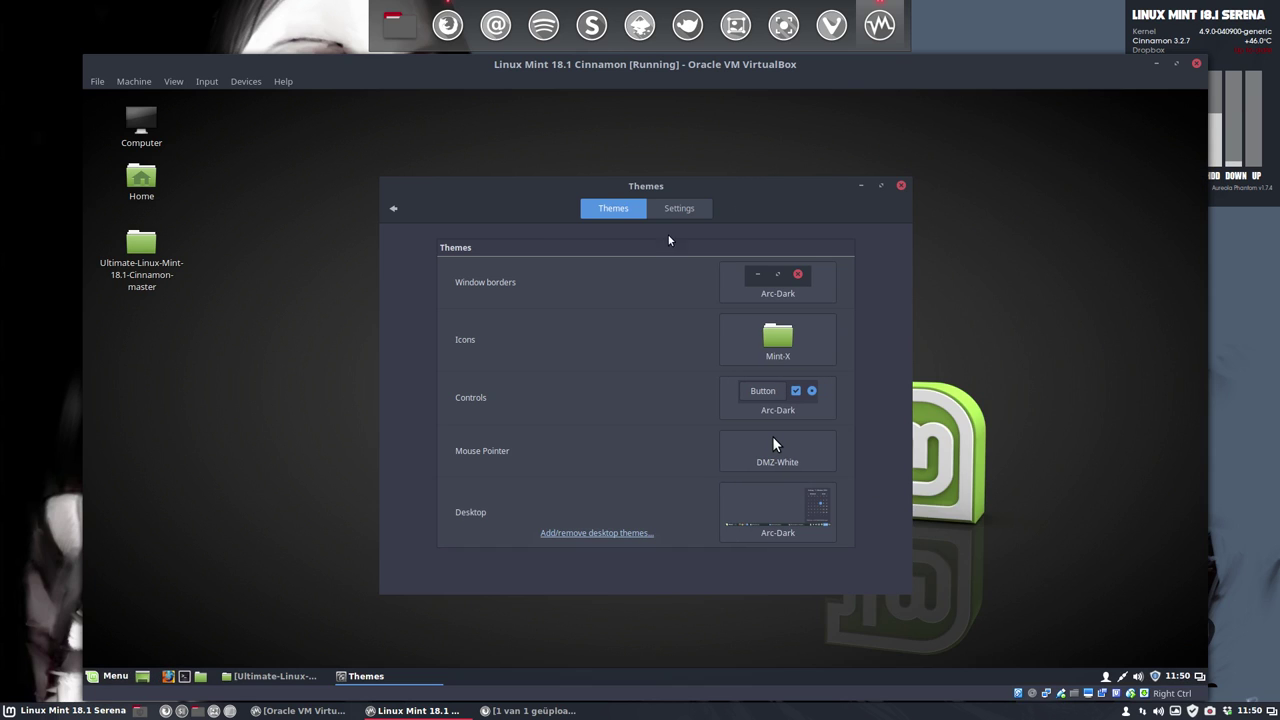
- Check the look of the application launcher and set the icon theme to Sardi
{"action": "left_click", "coordinate": [116, 677]}
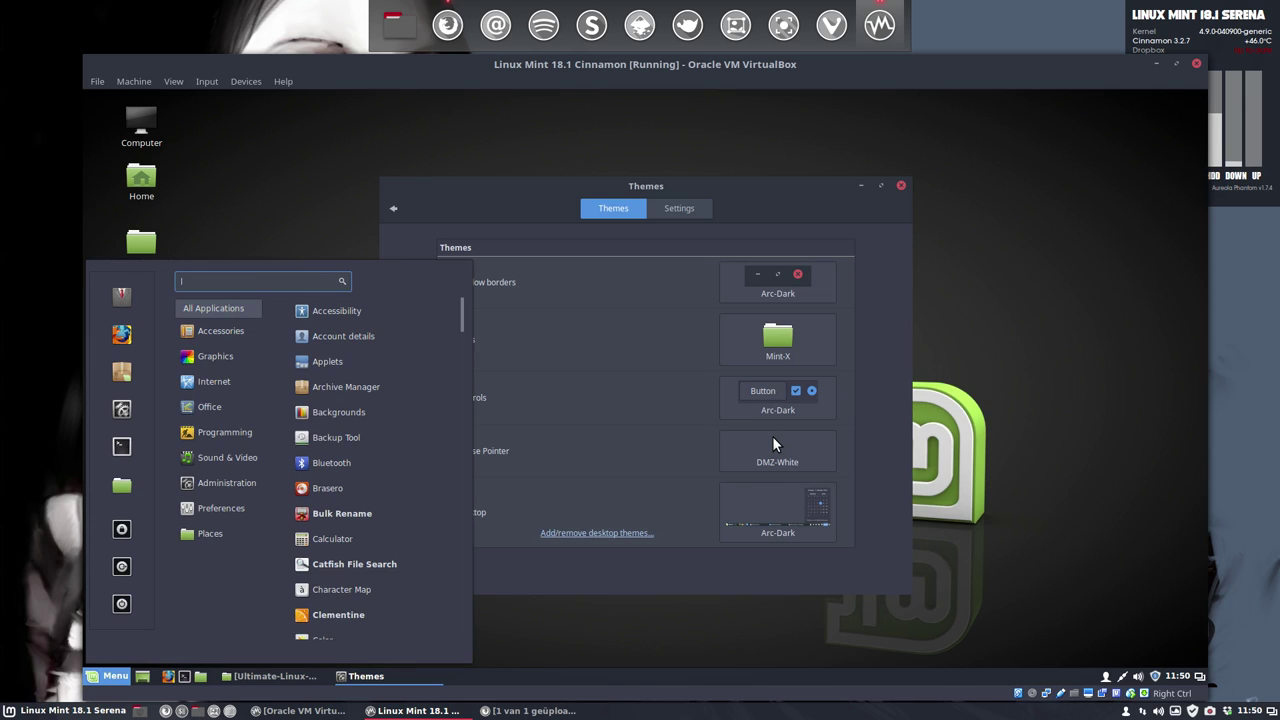
{"action": "left_click", "coordinate": [788, 343]}
{"action": "left_click", "coordinate": [788, 343]}
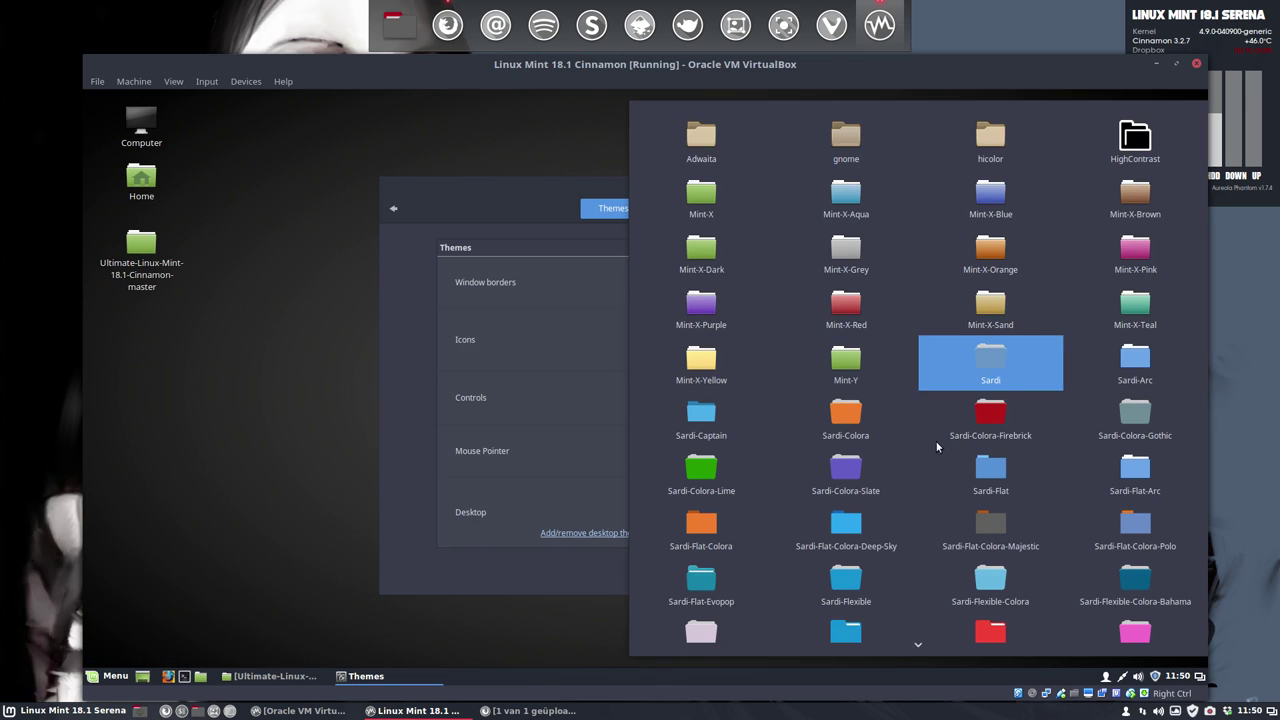
{"action": "left_click", "coordinate": [986, 371]}
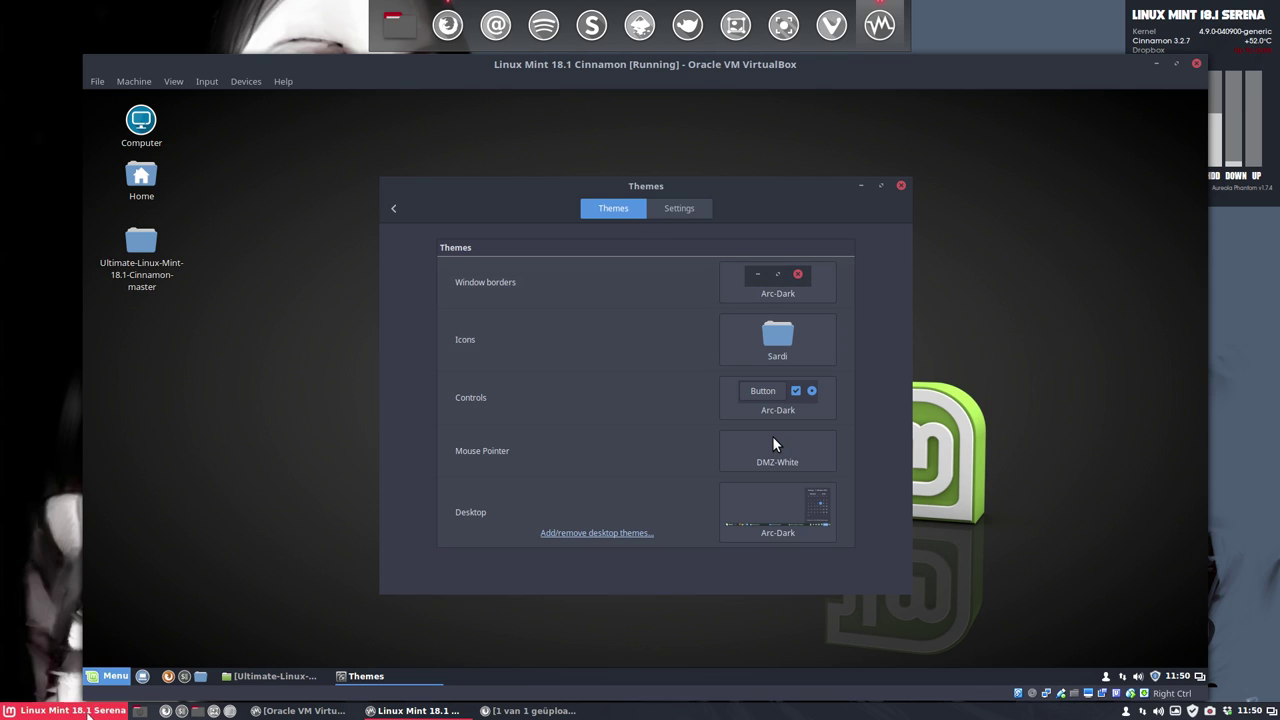
- Set the window borders, controls and desktop themes to Arc-Dark-Crimson
{"action": "left_click", "coordinate": [780, 280]}
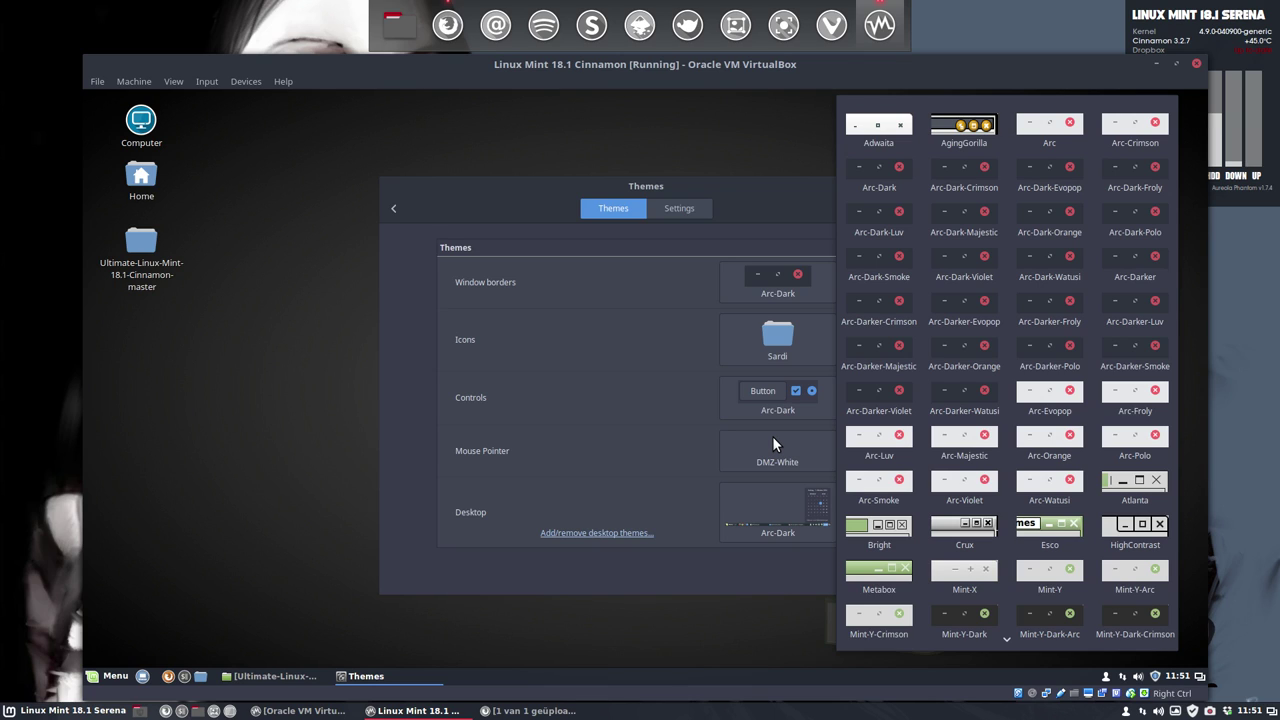
{"action": "left_click", "coordinate": [975, 182]}
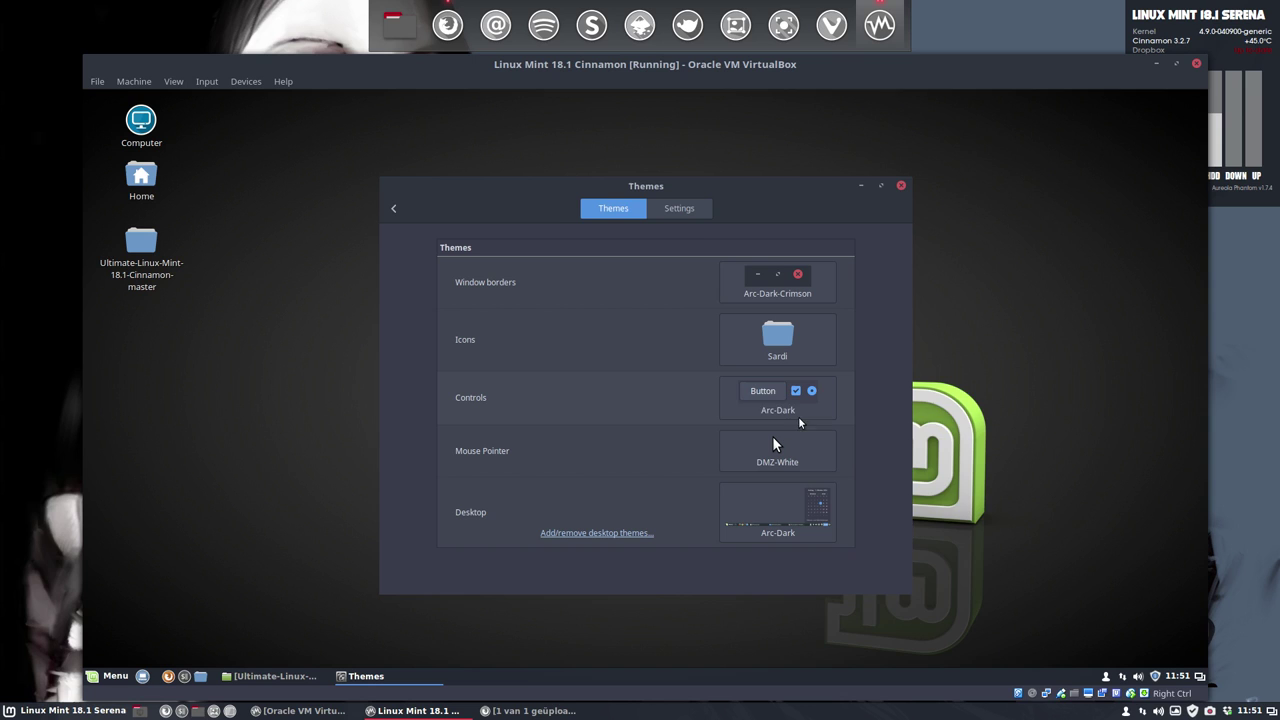
{"action": "left_click", "coordinate": [820, 400]}
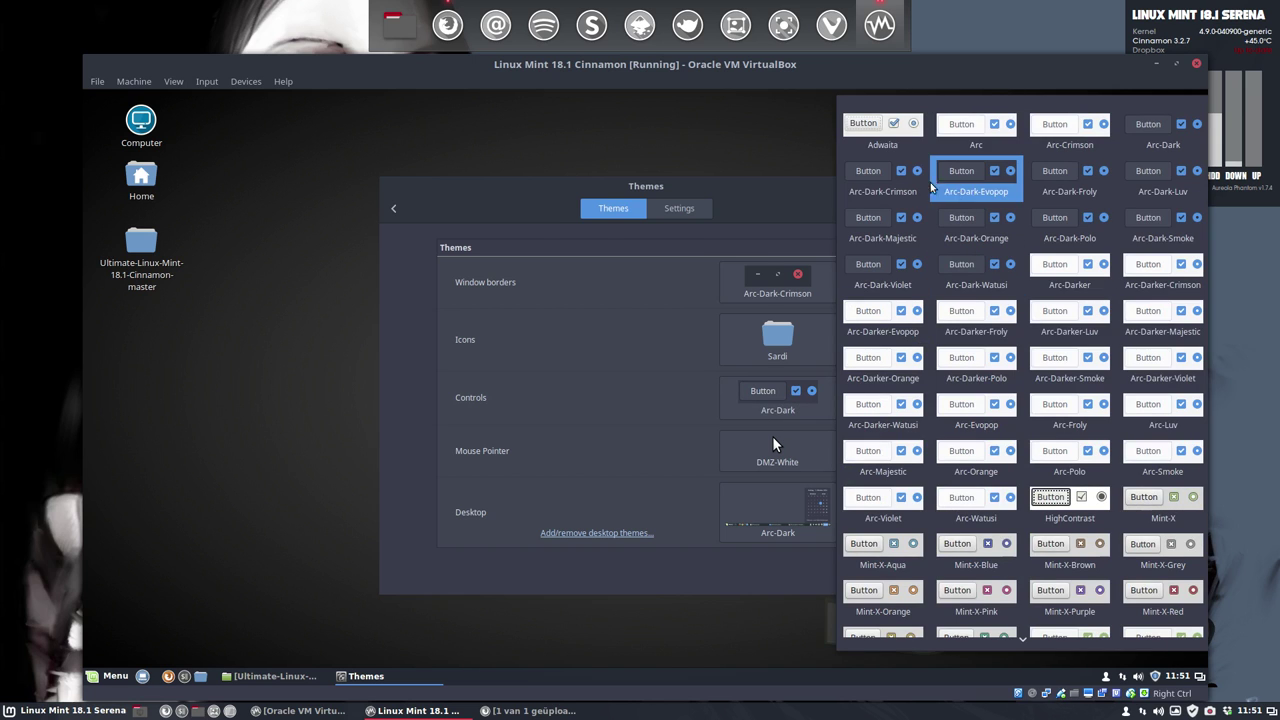
{"action": "left_click", "coordinate": [882, 178]}
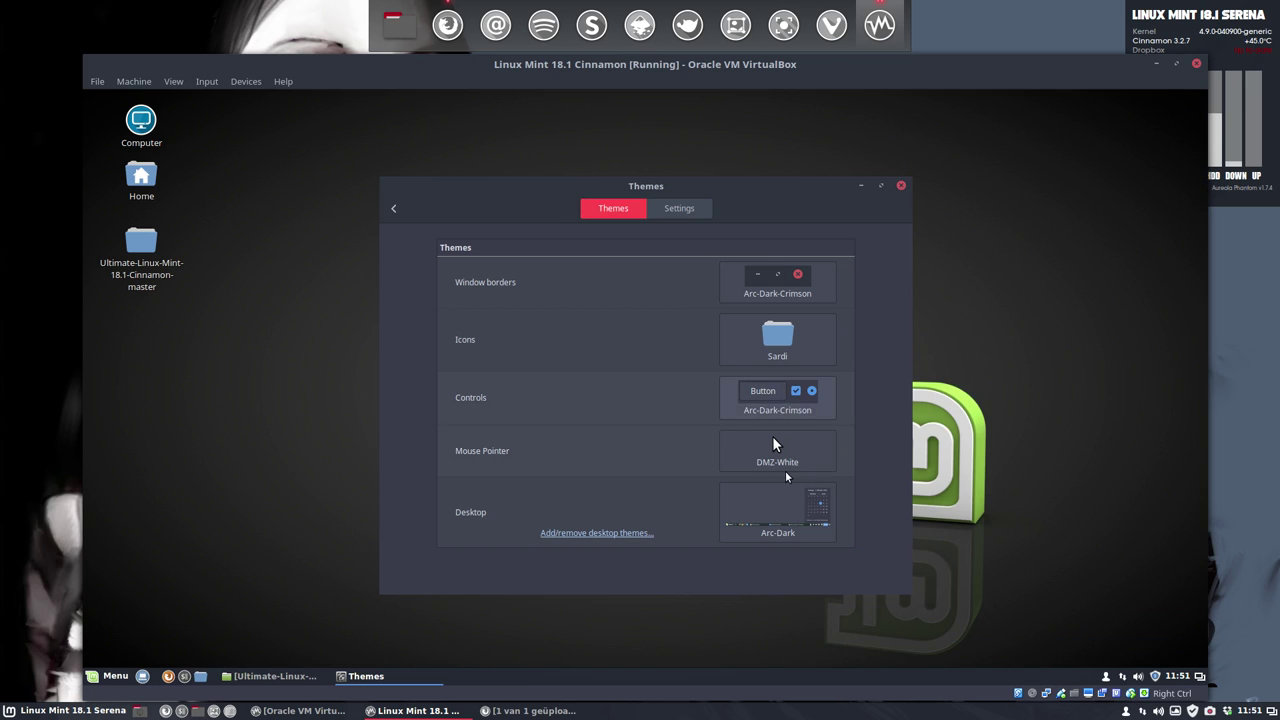
{"action": "left_click", "coordinate": [808, 518]}
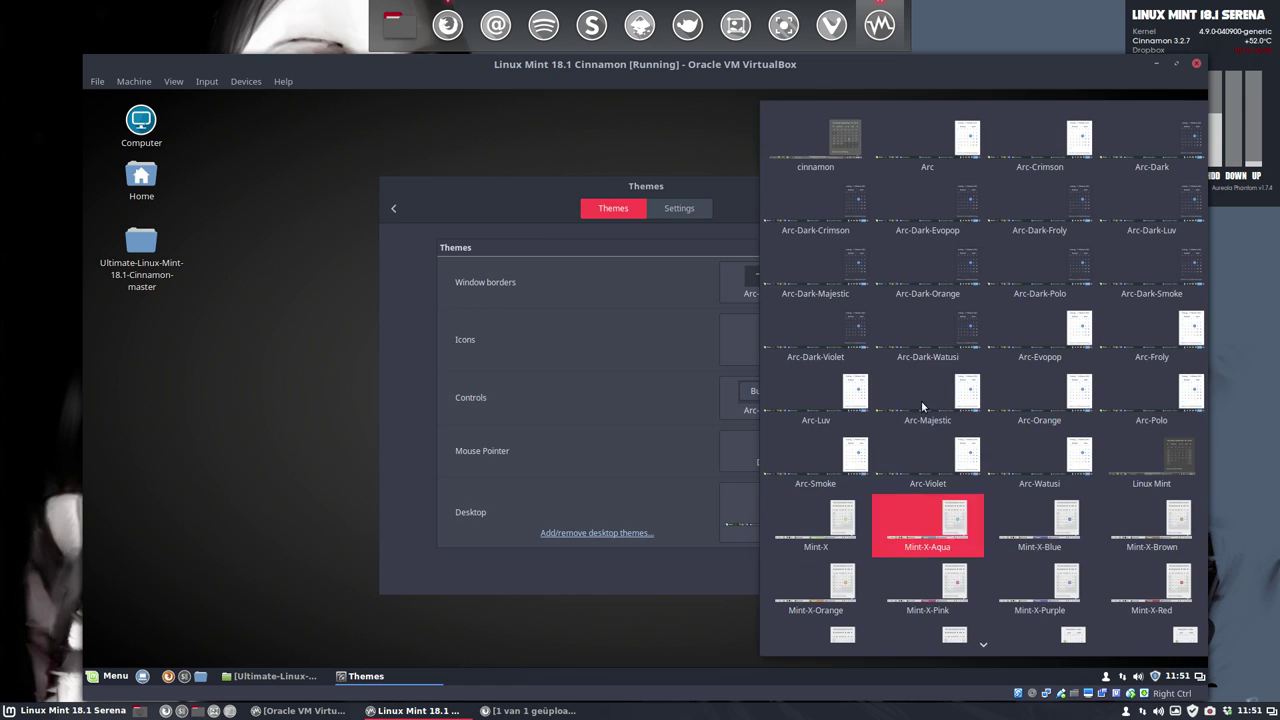
{"action": "left_click", "coordinate": [843, 219]}
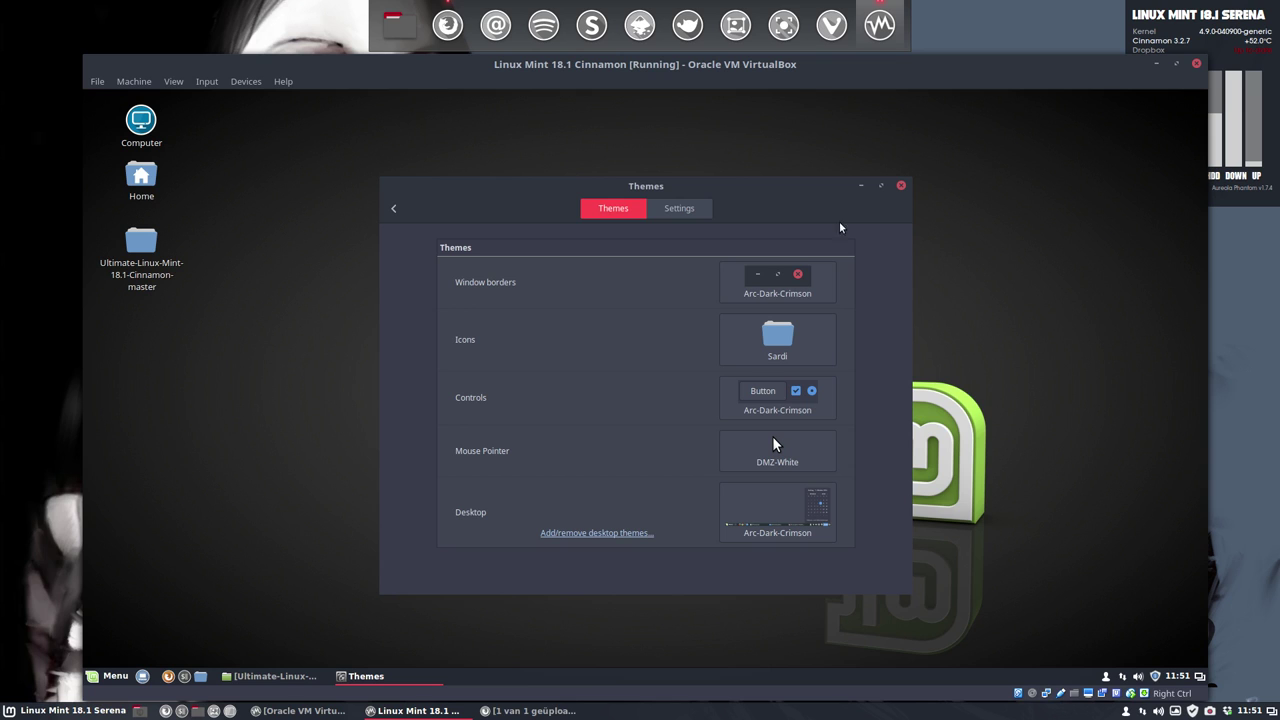
- Set the icon theme to Sardi-Colora-Firebrick
{"action": "left_click", "coordinate": [780, 342]}
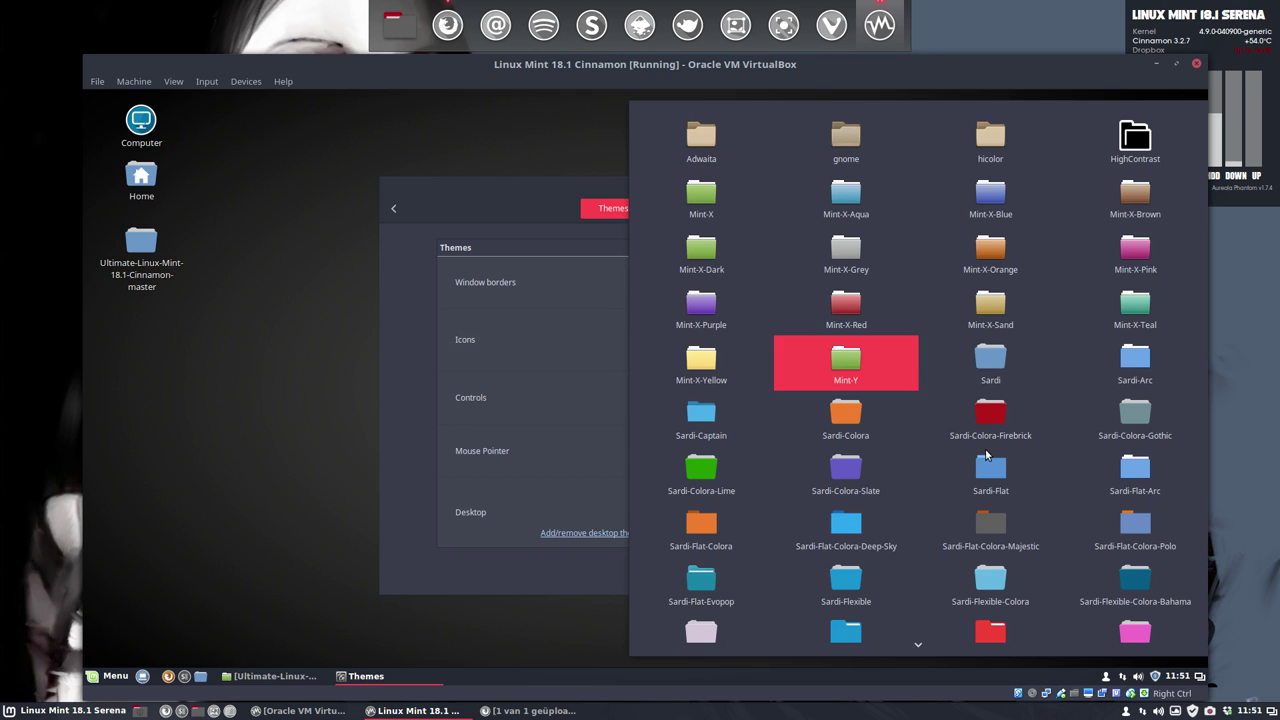
{"action": "scroll", "coordinate": [985, 463], "scroll_direction": "down", "scroll_amount": 5}
{"action": "scroll", "coordinate": [1010, 283], "scroll_direction": "up", "scroll_amount": 1}
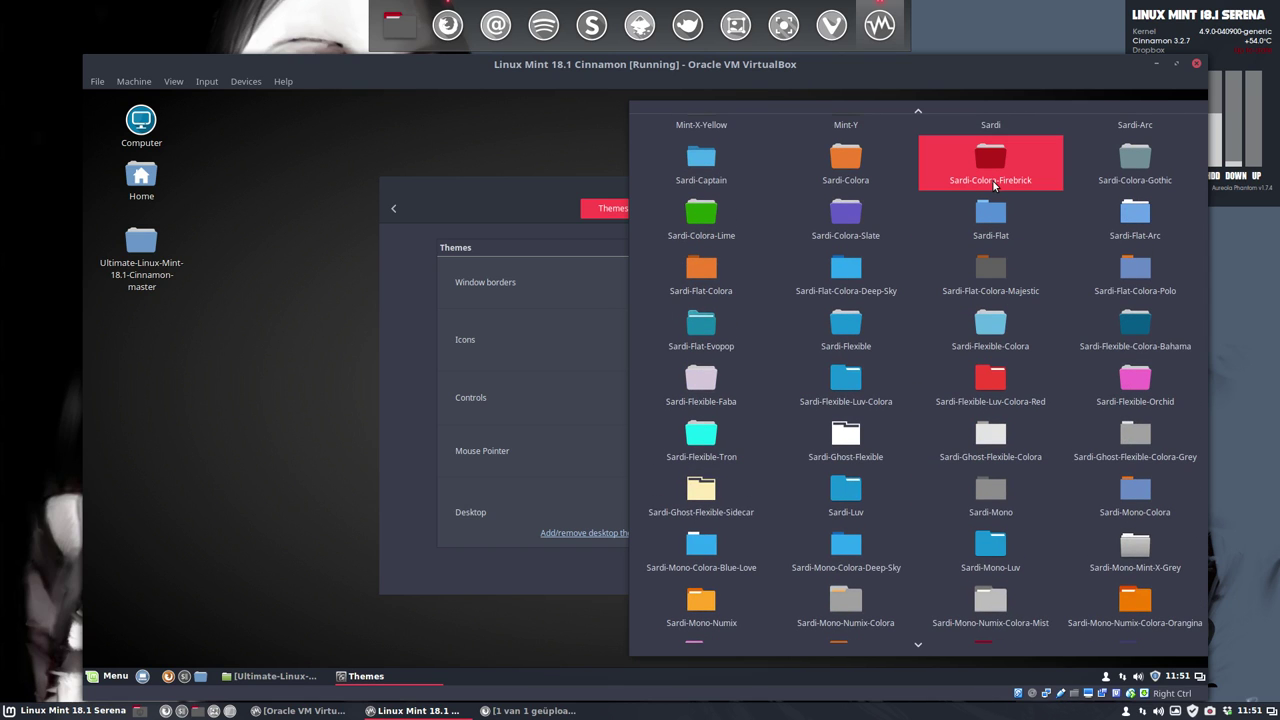
{"action": "left_click", "coordinate": [992, 183]}
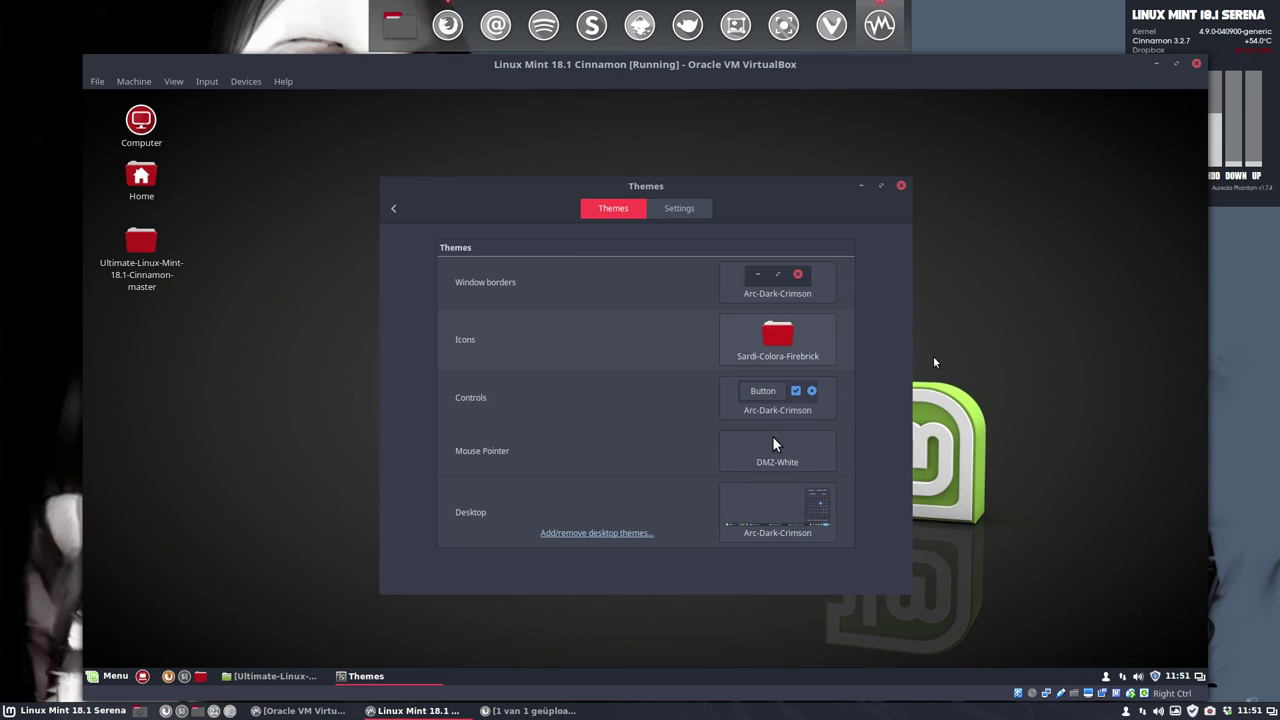
- Set the icon theme to Sardi-Flexible-Luv-Colora-Red
{"action": "left_click", "coordinate": [778, 340]}
{"action": "scroll", "coordinate": [936, 383], "scroll_direction": "down", "scroll_amount": 3}
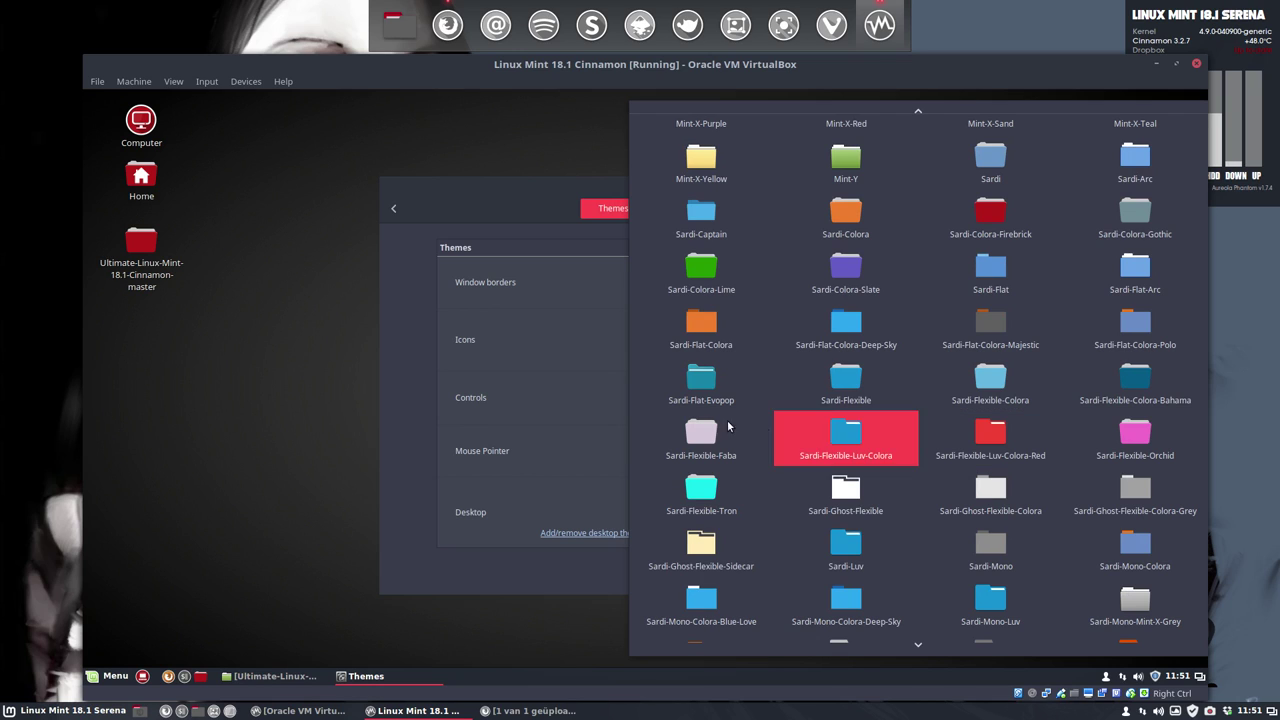
{"action": "left_click", "coordinate": [997, 424]}
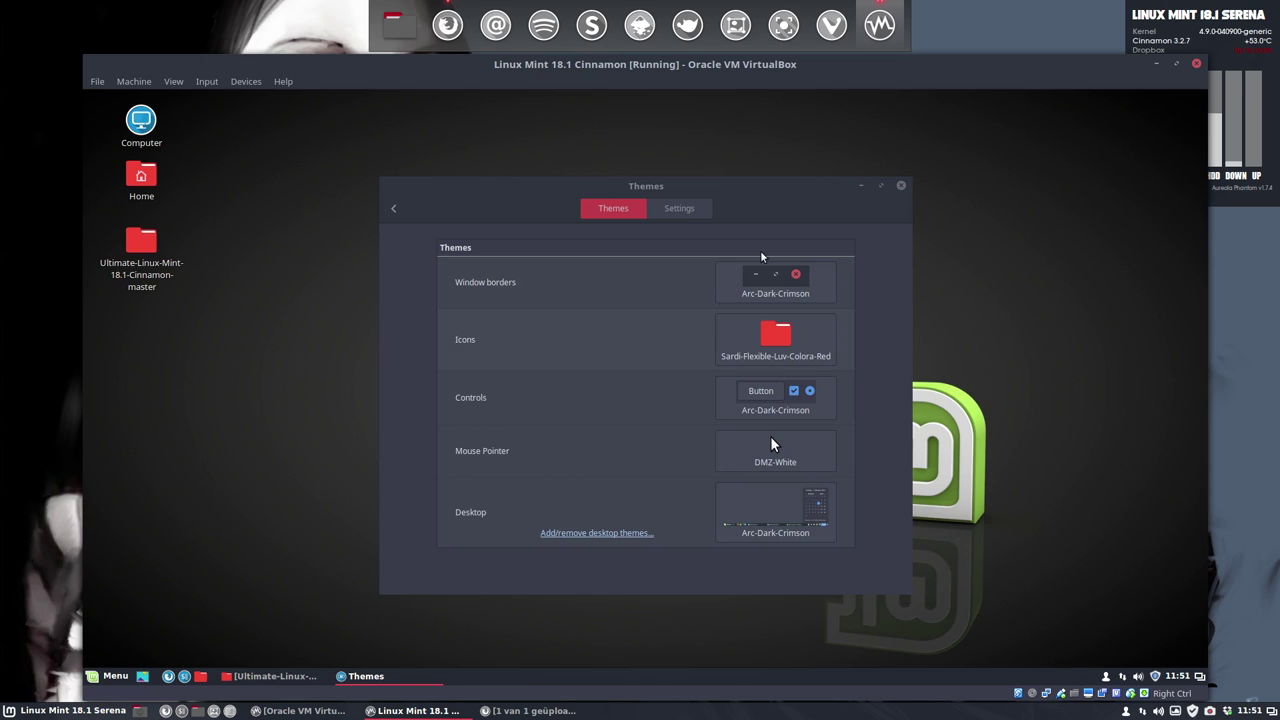
- Set the window borders, controls and desktop themes to Mint-Y-Dark and check the look of the application launcher
{"action": "left_click", "coordinate": [784, 289]}
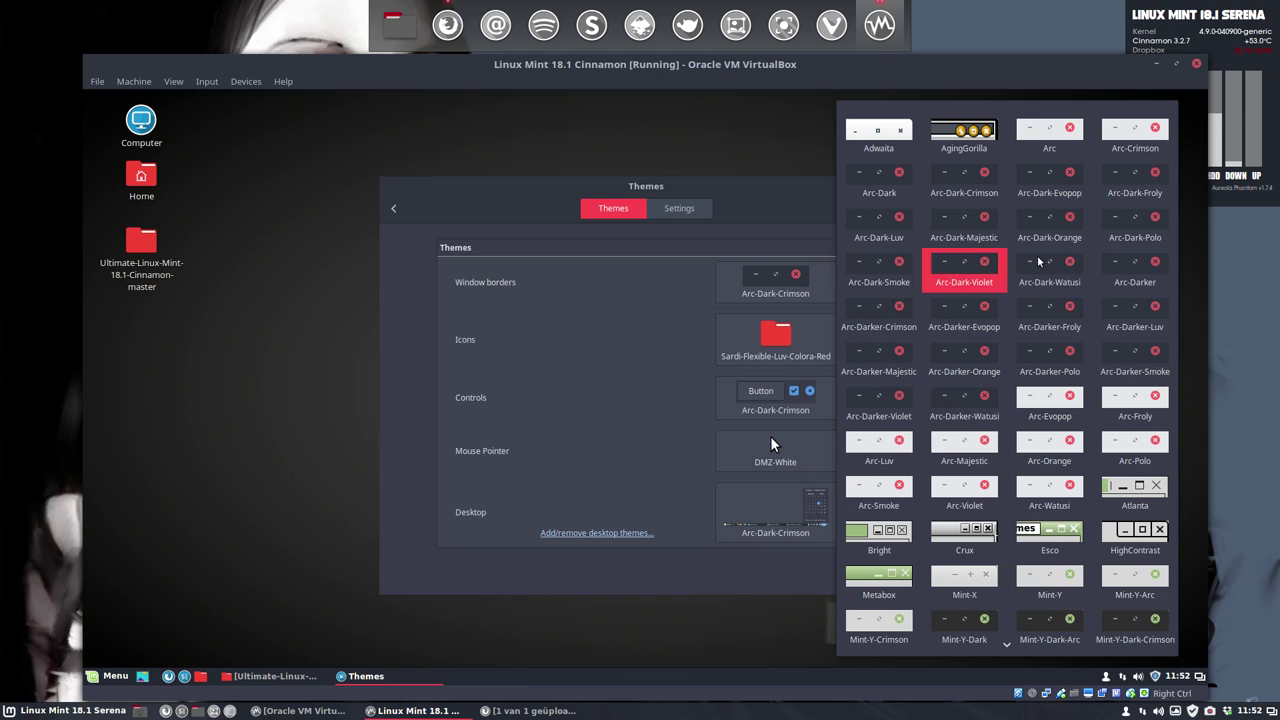
{"action": "scroll", "coordinate": [1090, 462], "scroll_direction": "down", "scroll_amount": 3}
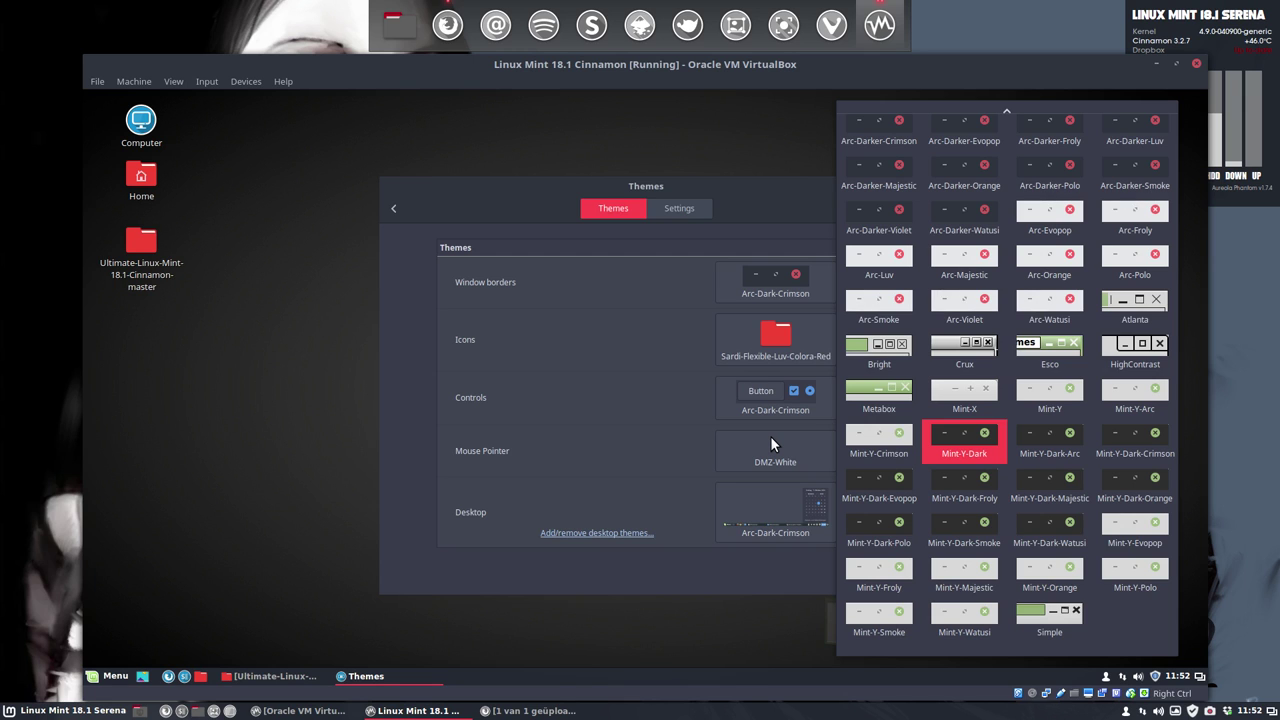
{"action": "left_click", "coordinate": [966, 436]}
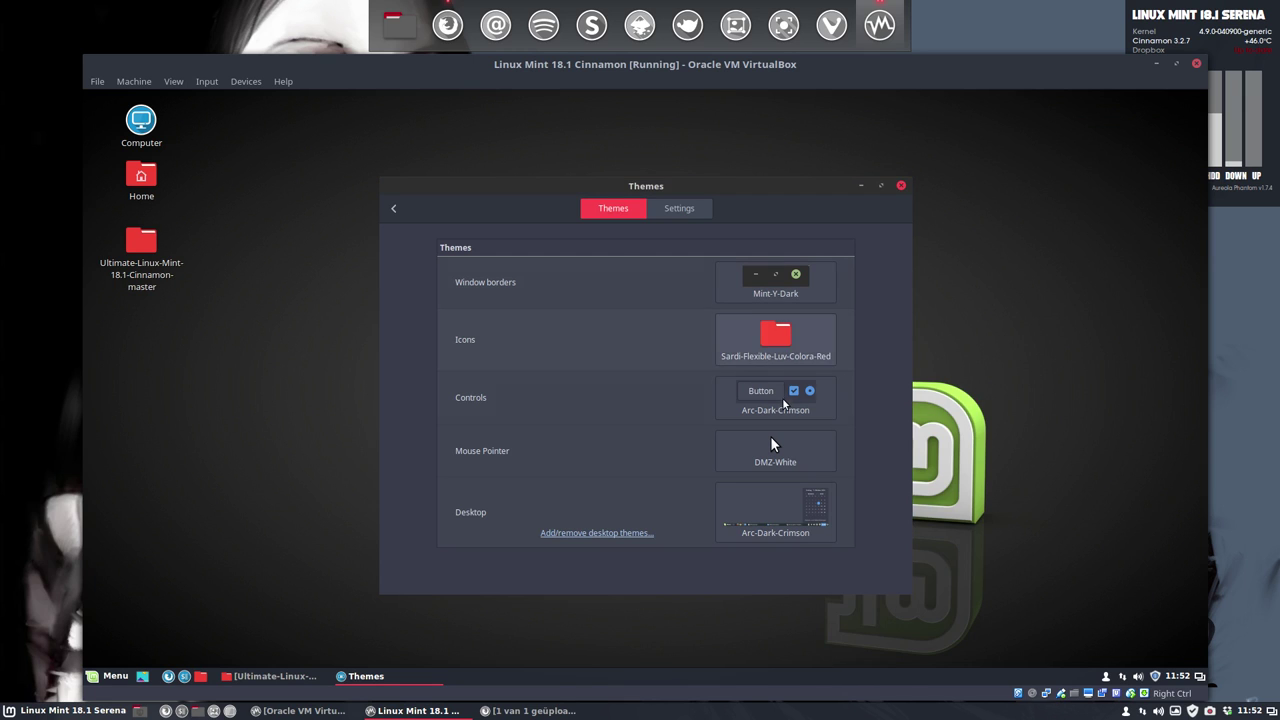
{"action": "left_click", "coordinate": [783, 400]}
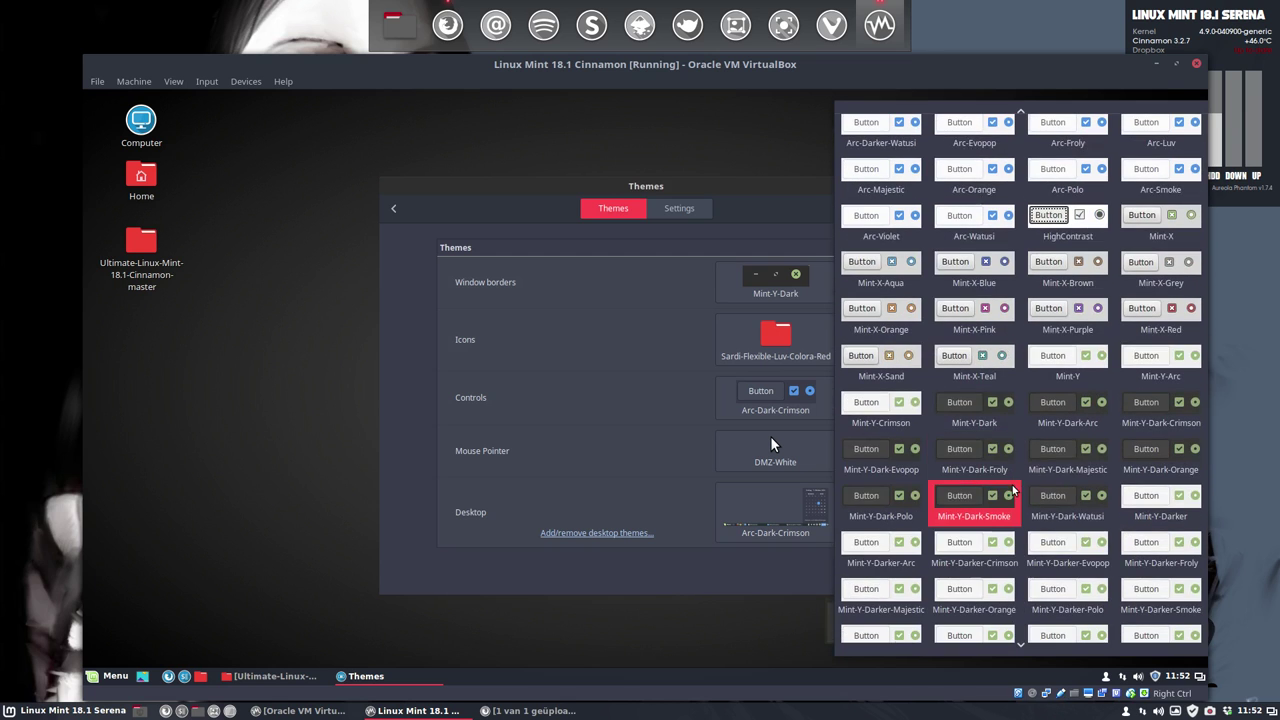
{"action": "left_click", "coordinate": [773, 512]}
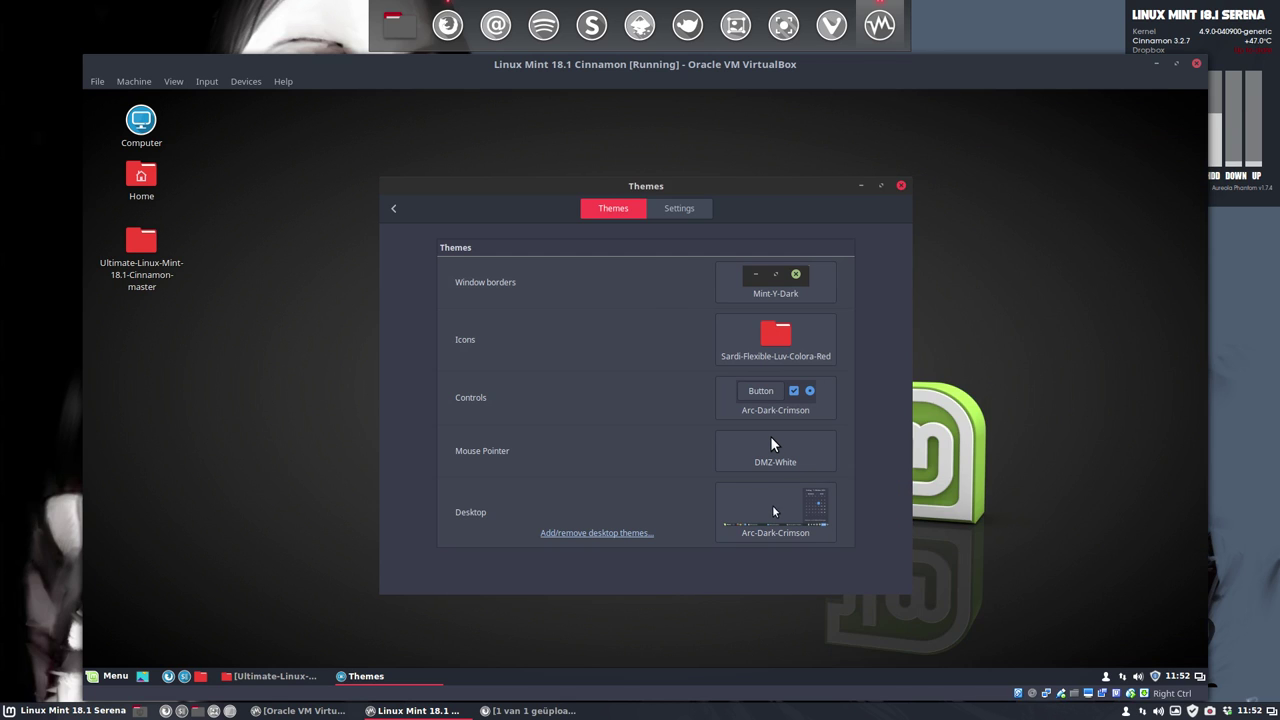
{"action": "left_click", "coordinate": [773, 512]}
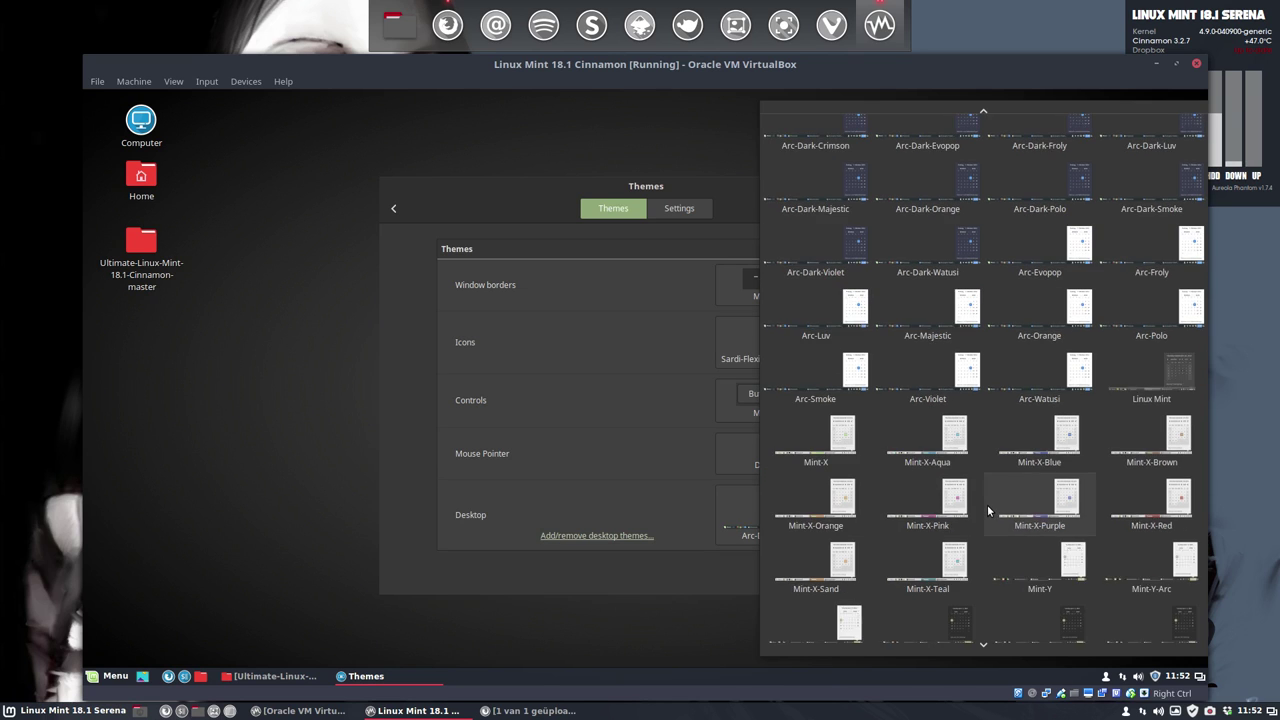
{"action": "scroll", "coordinate": [987, 508], "scroll_direction": "down", "scroll_amount": 3}
{"action": "left_click", "coordinate": [950, 499]}
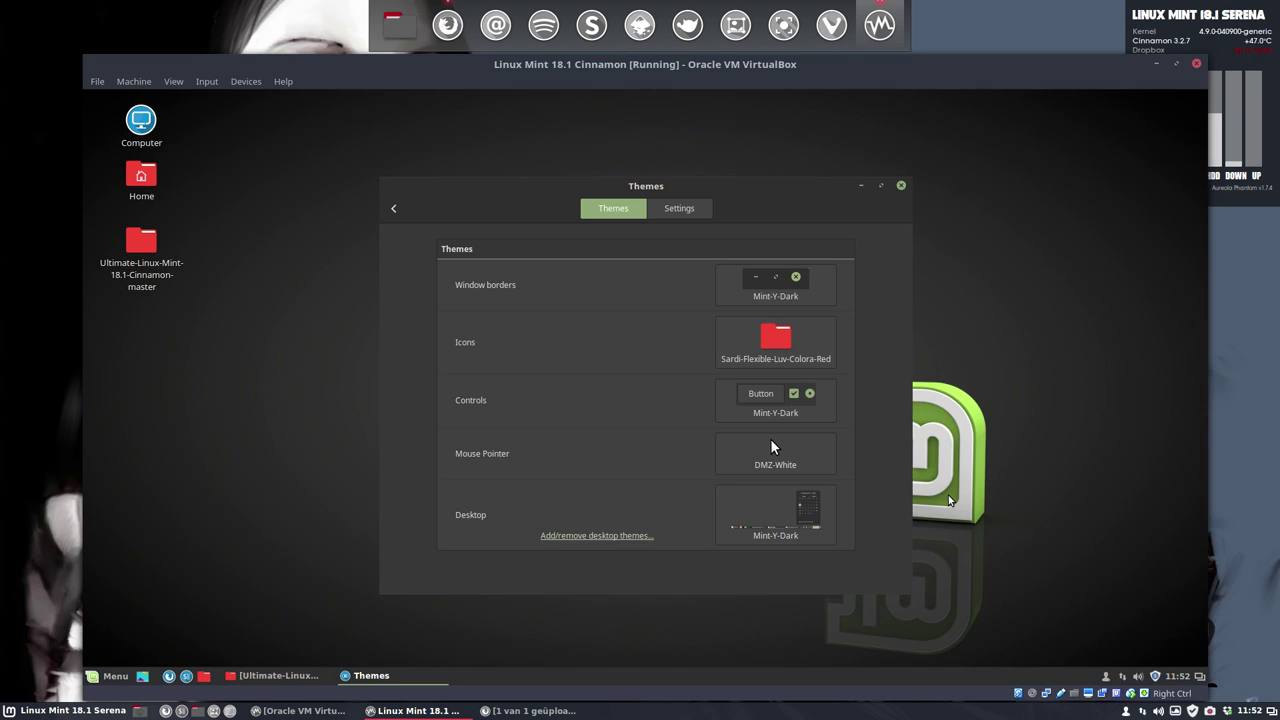
{"action": "left_click", "coordinate": [117, 676]}
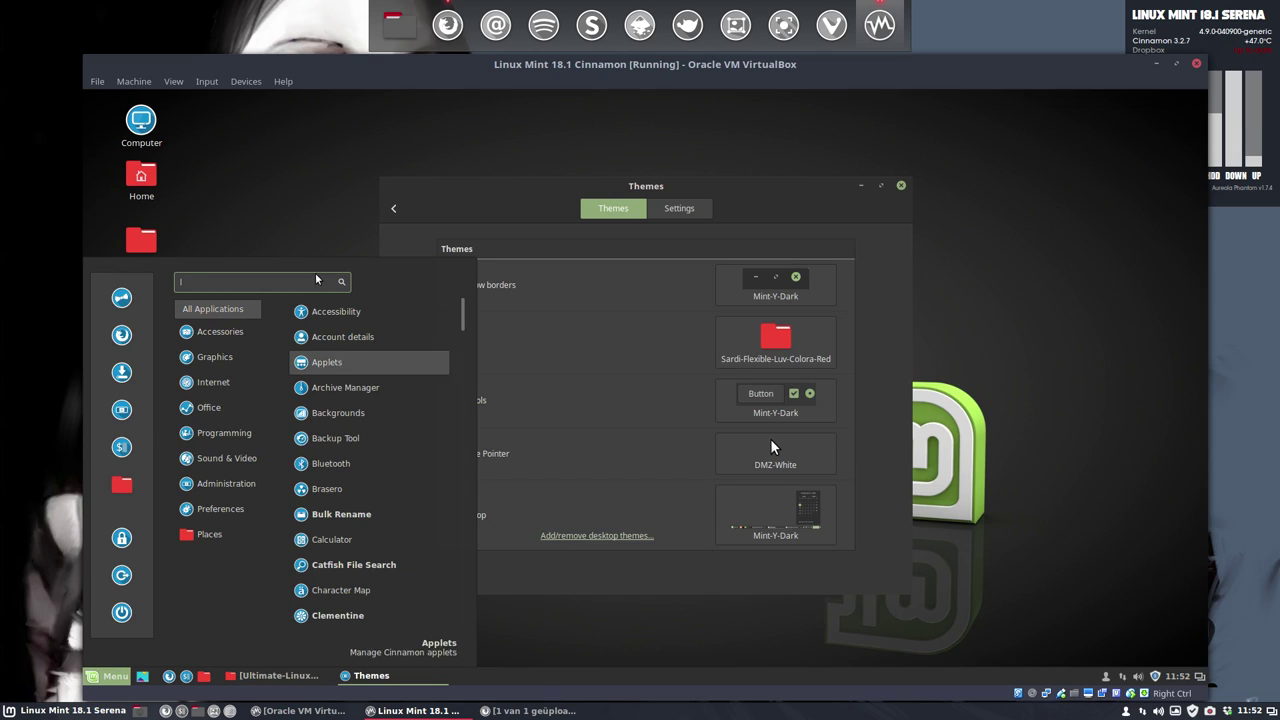
{"action": "left_click", "coordinate": [533, 218]}
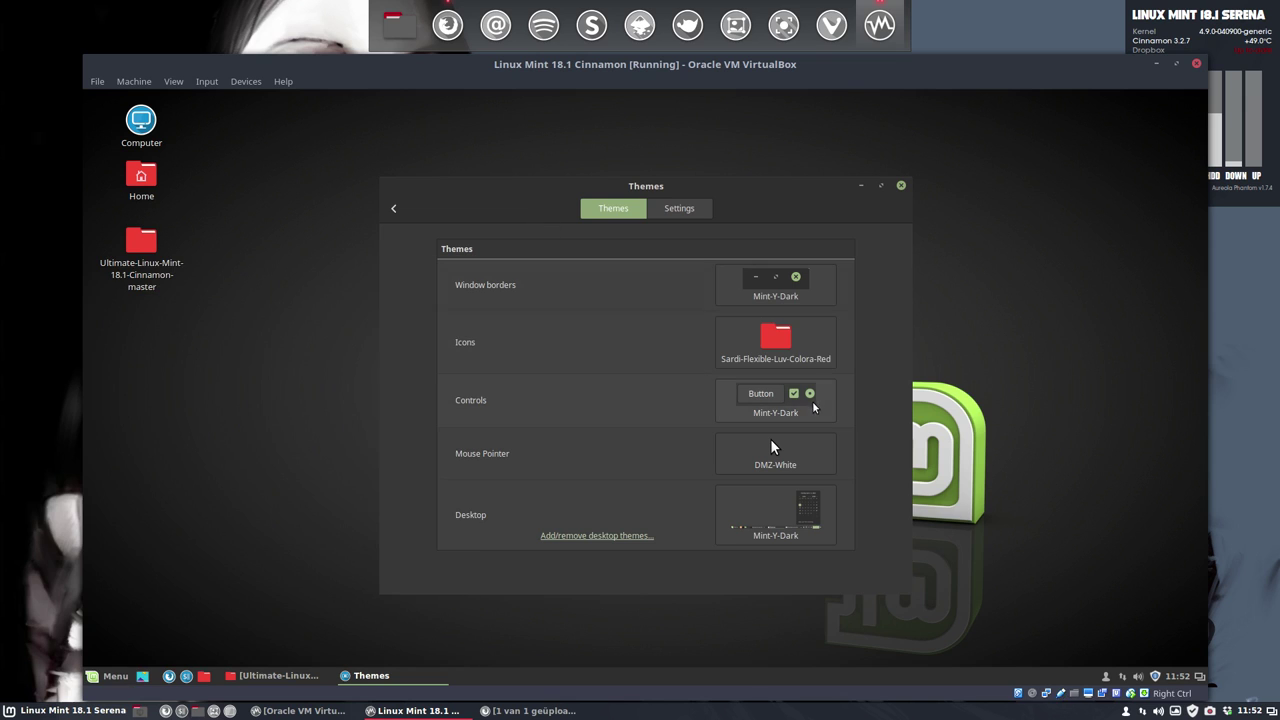
- Set the window borders, controls and desktop themes to Mint-Y-Dark-Arc
{"action": "left_click", "coordinate": [792, 296]}
{"action": "scroll", "coordinate": [1050, 518], "scroll_direction": "down", "scroll_amount": 2}
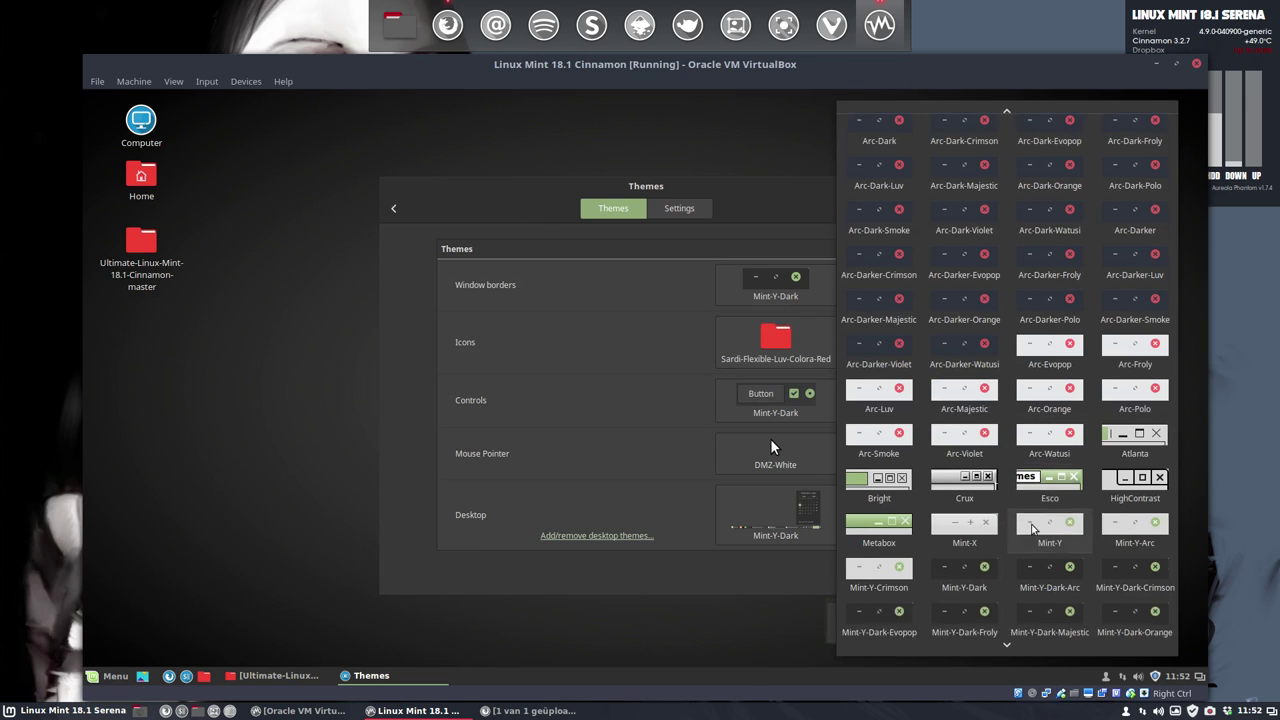
{"action": "scroll", "coordinate": [964, 548], "scroll_direction": "down", "scroll_amount": 2}
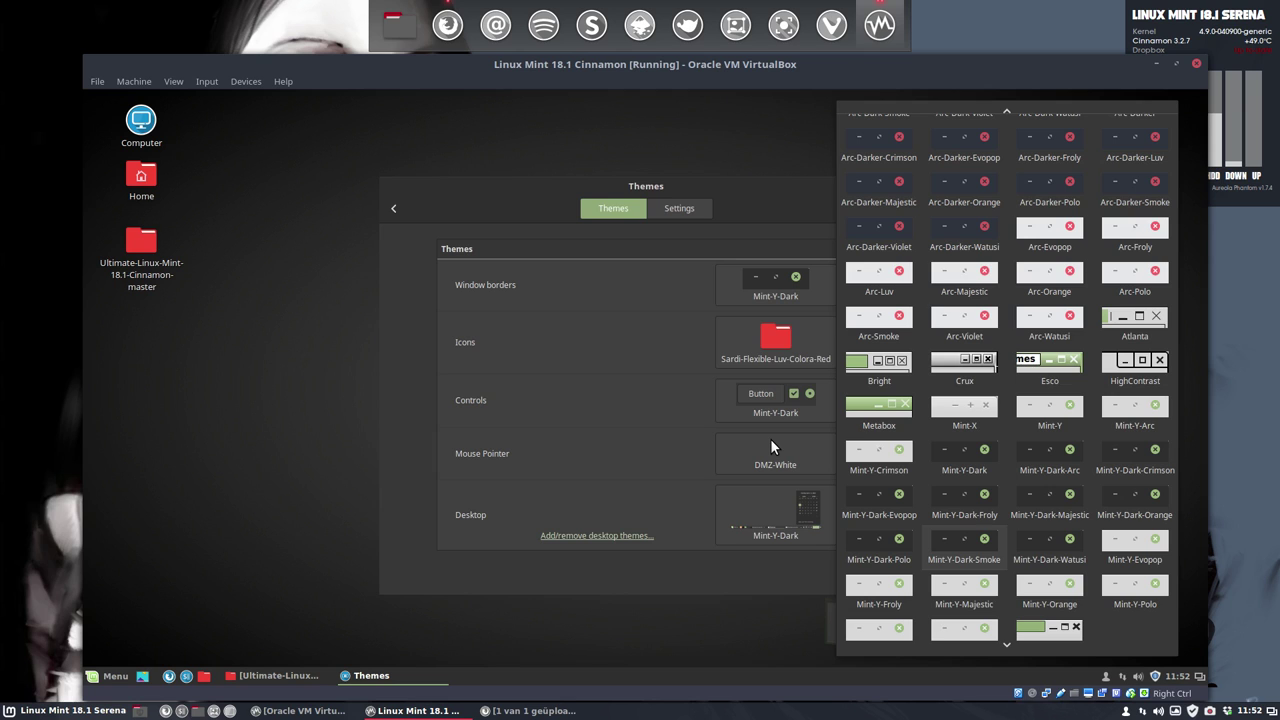
{"action": "left_click", "coordinate": [1058, 470]}
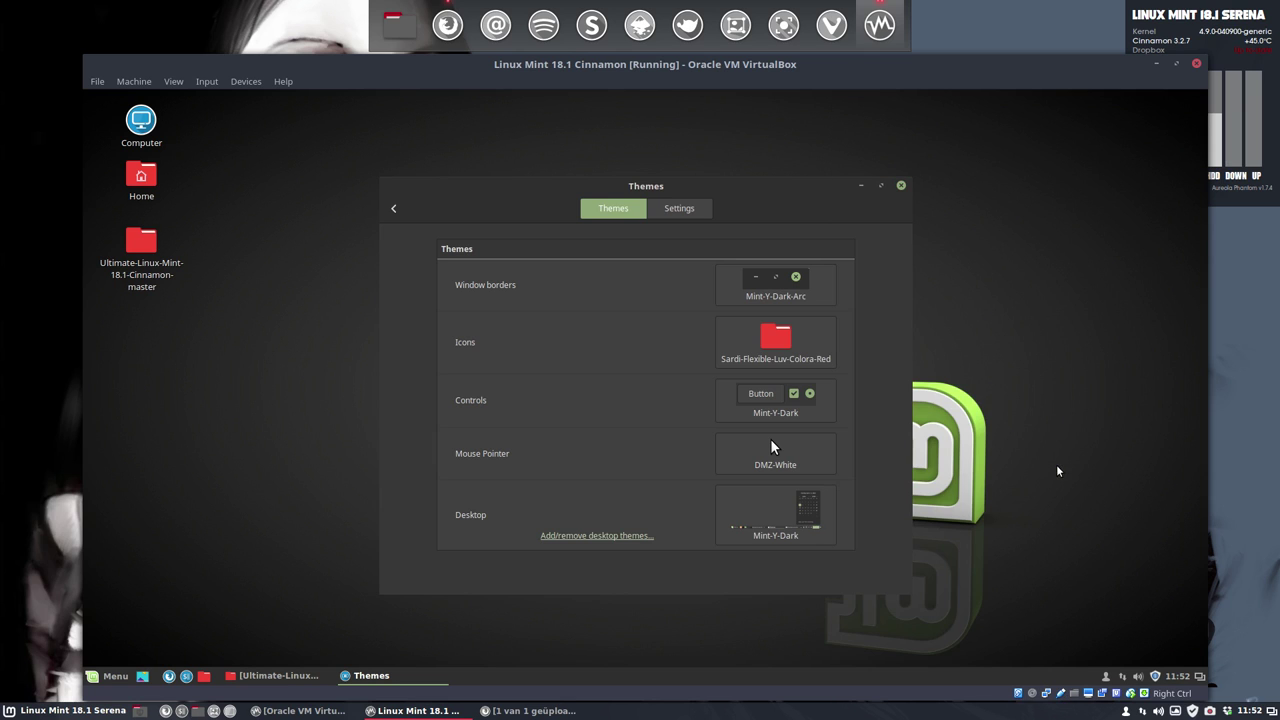
{"action": "left_click", "coordinate": [800, 402]}
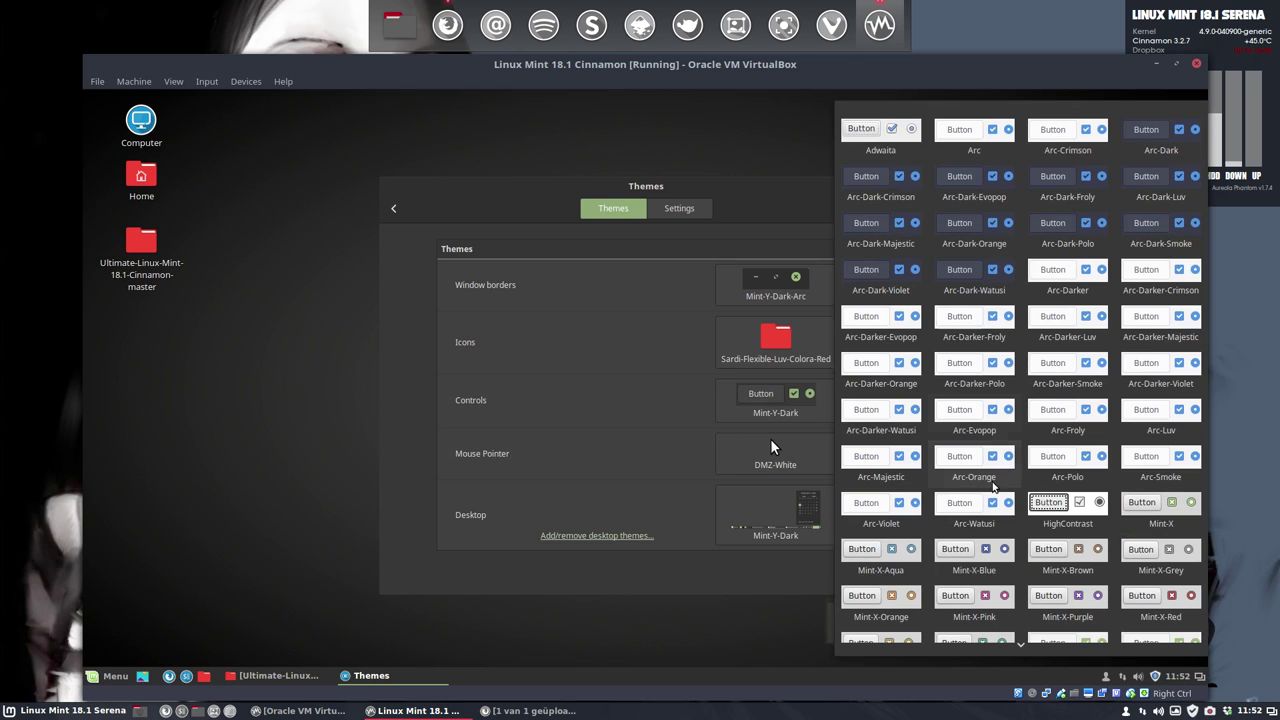
{"action": "scroll", "coordinate": [993, 485], "scroll_direction": "down", "scroll_amount": 5}
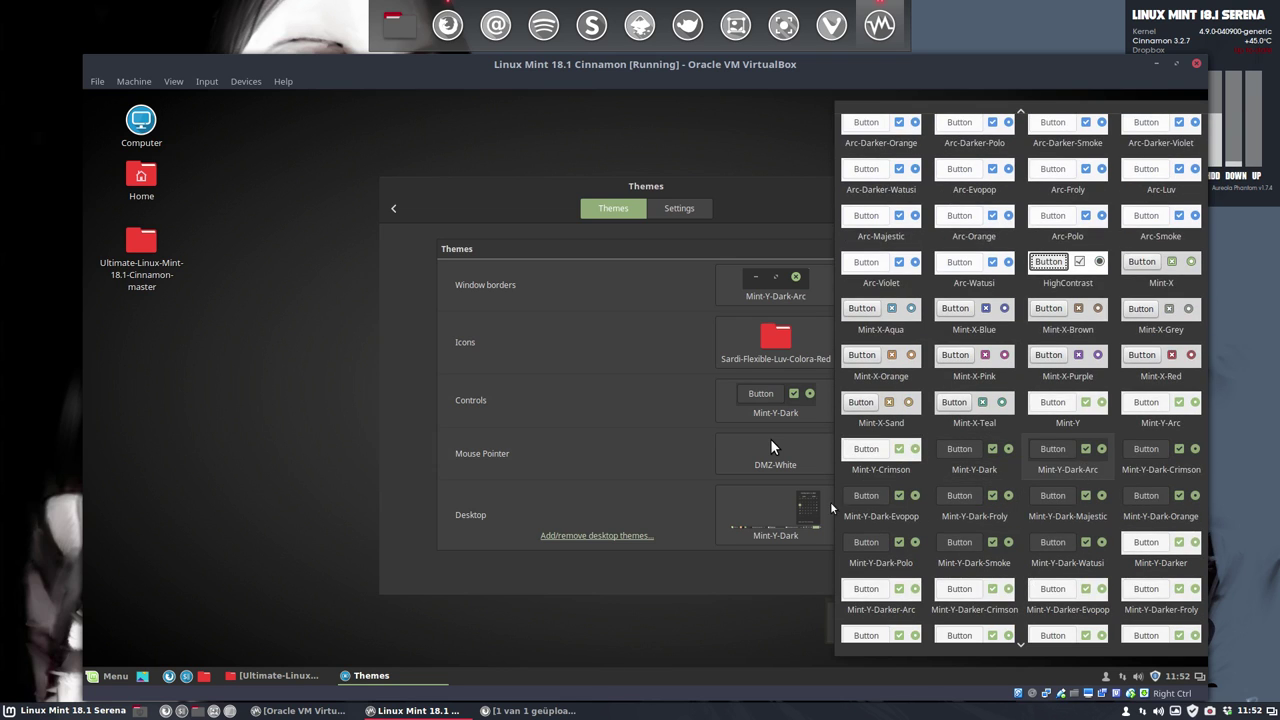
{"action": "left_click", "coordinate": [1067, 460]}
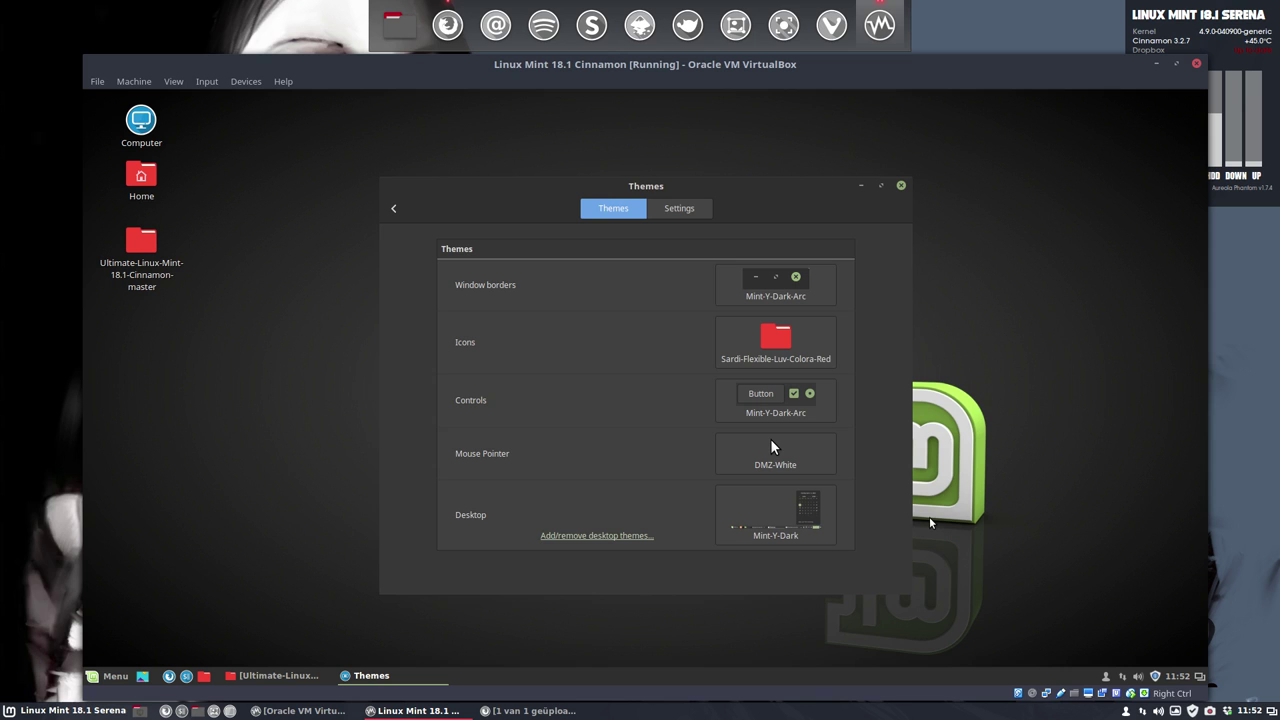
{"action": "left_click", "coordinate": [810, 525]}
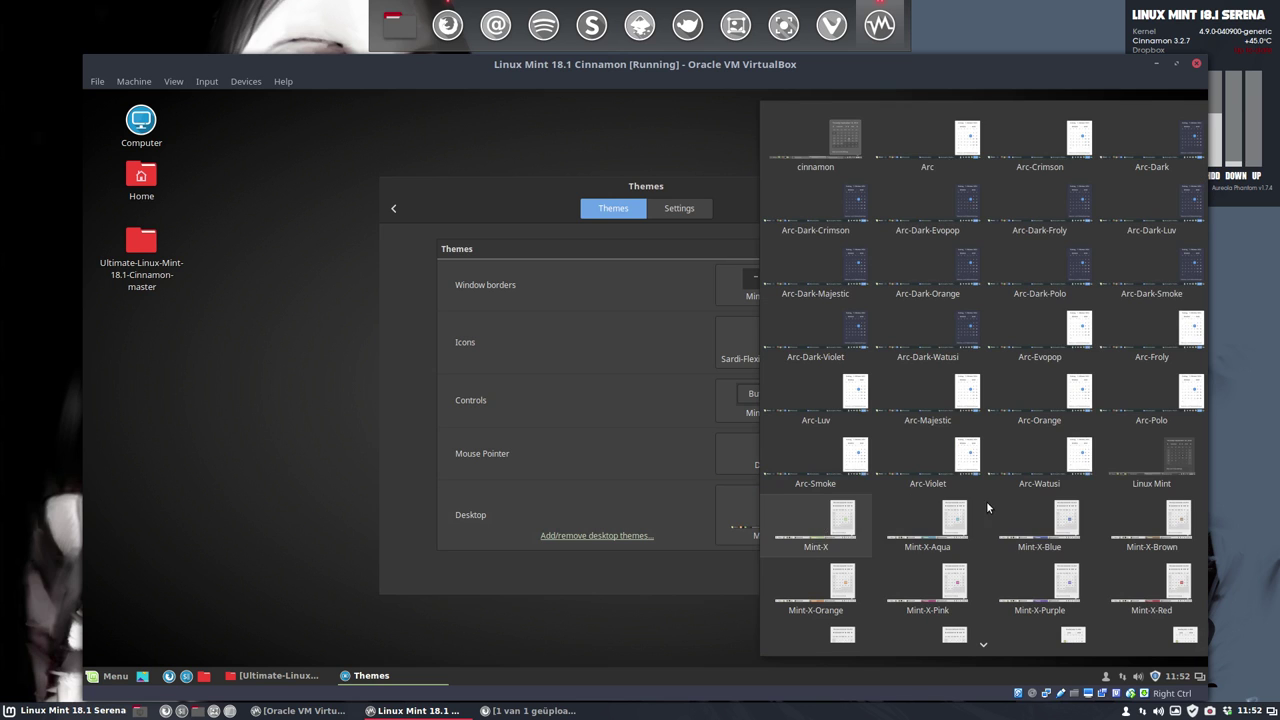
{"action": "scroll", "coordinate": [1028, 542], "scroll_direction": "down", "scroll_amount": 3}
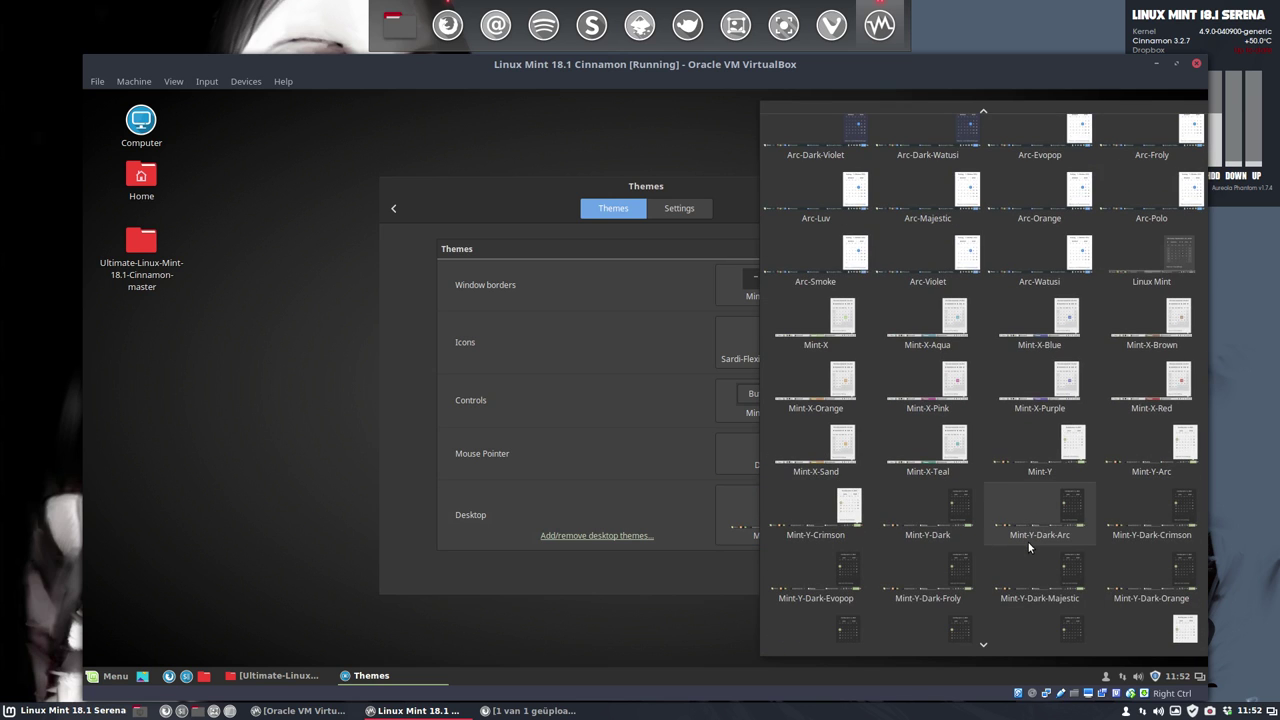
{"action": "left_click", "coordinate": [1037, 531]}
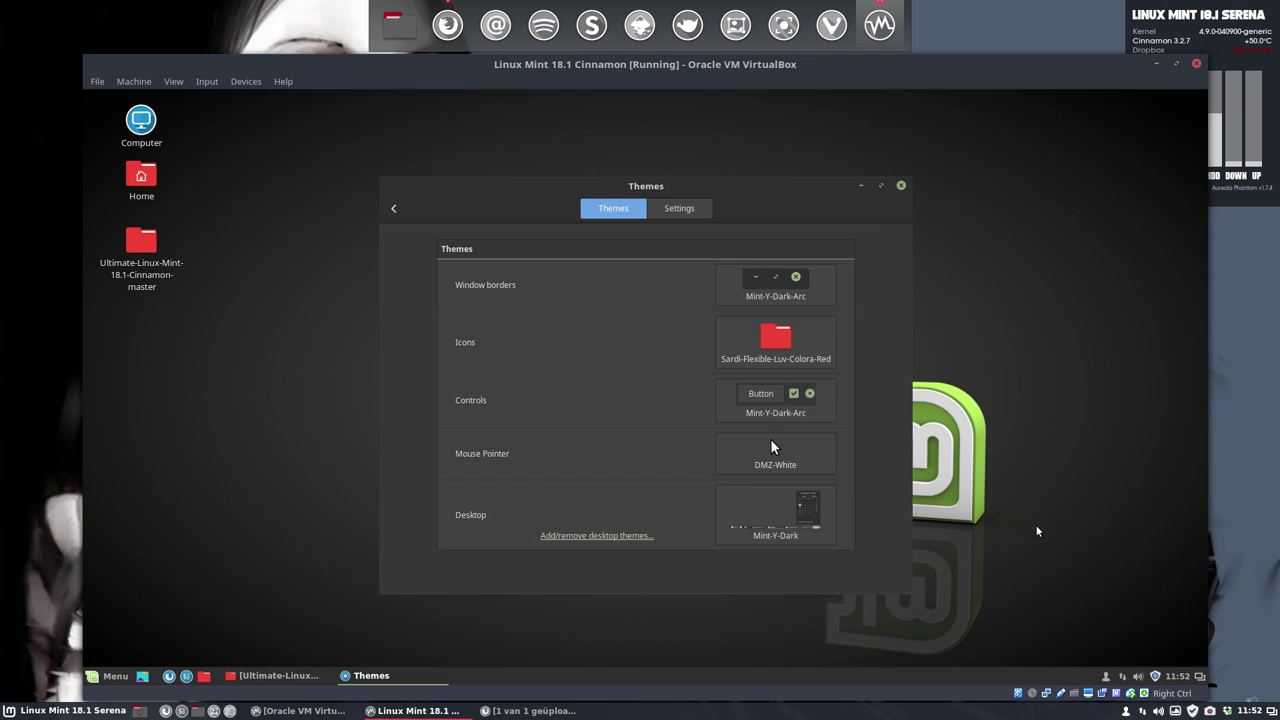
- Set the icon theme to Sardi-Arc and check the Places category in the application launcher
{"action": "left_click", "coordinate": [777, 349]}
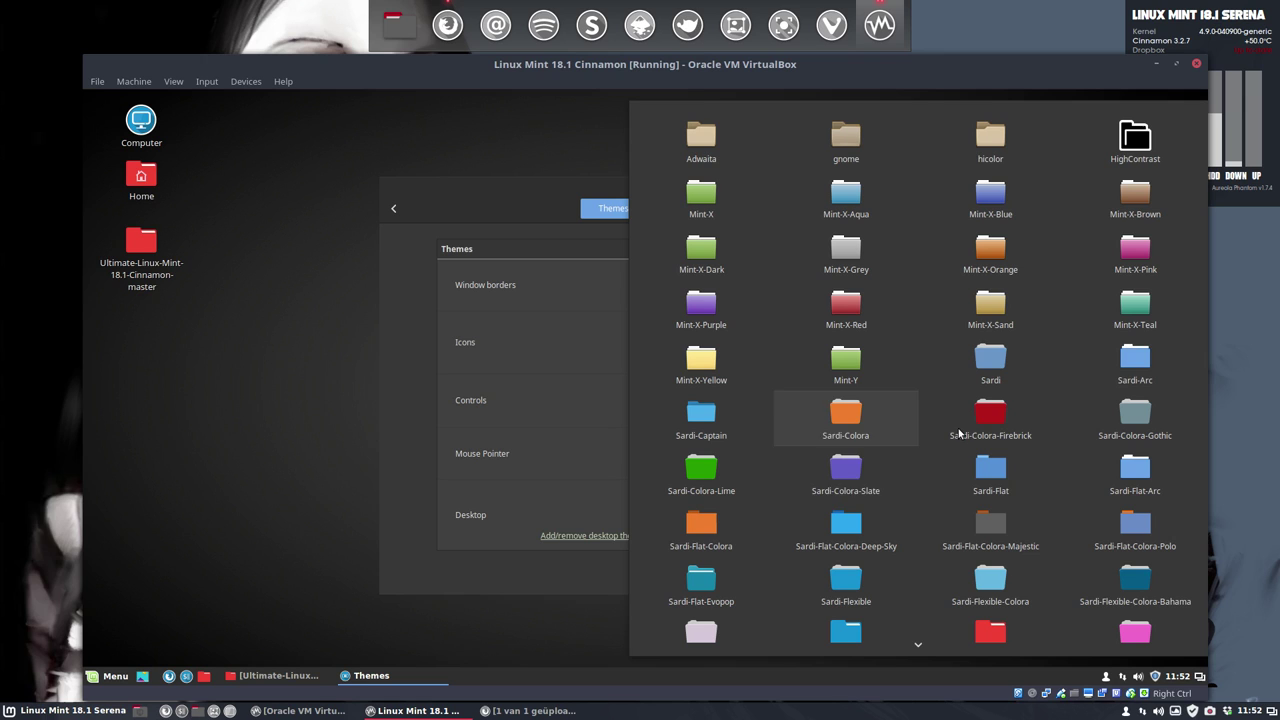
{"action": "left_click", "coordinate": [1135, 362]}
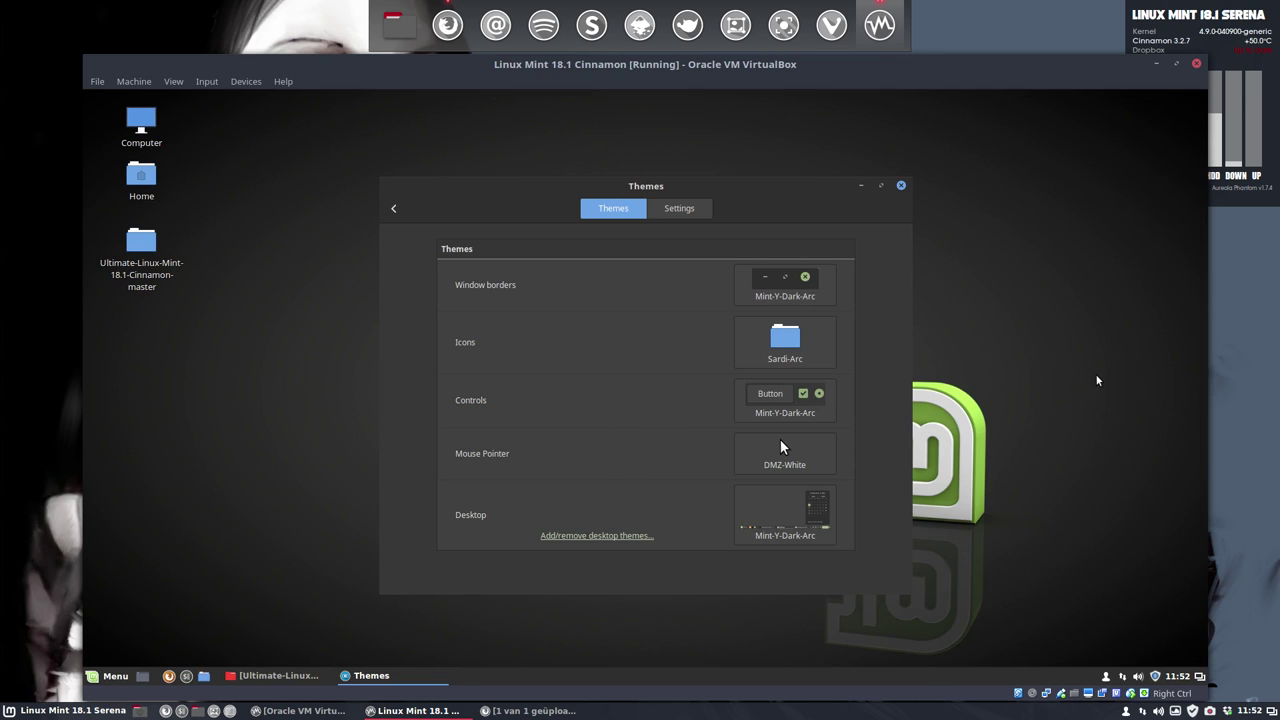
{"action": "left_click", "coordinate": [114, 677]}
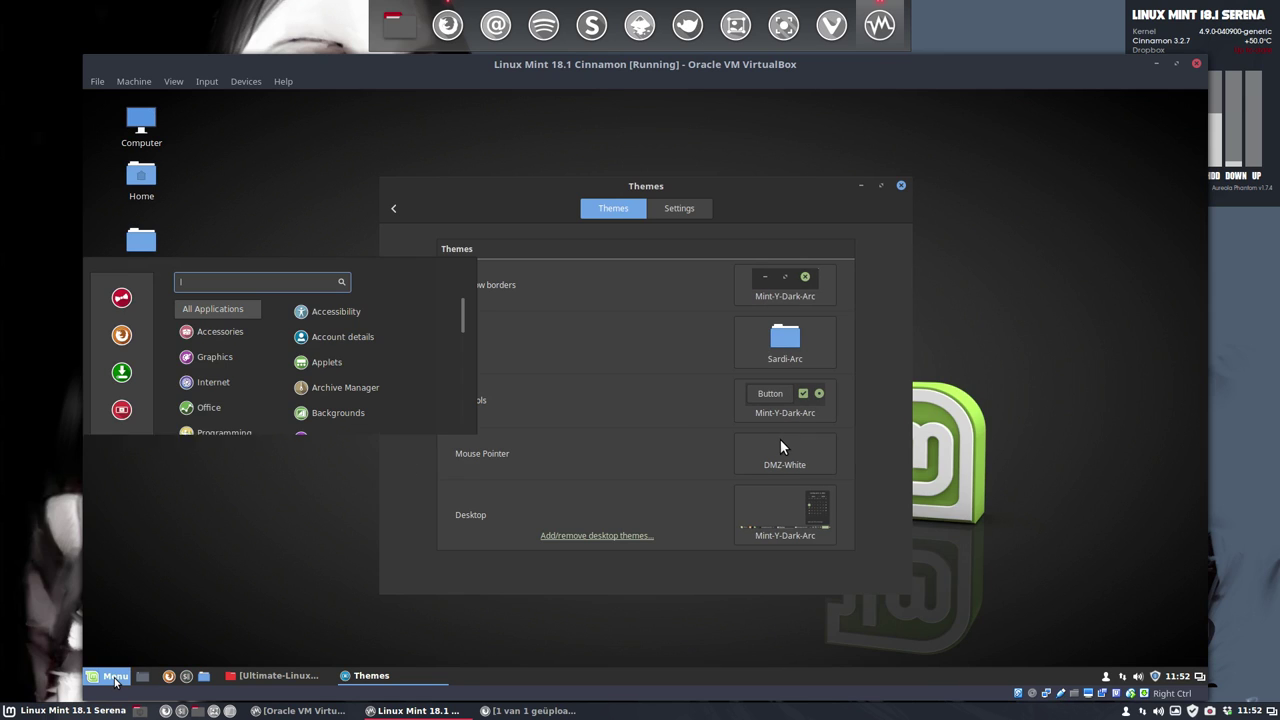
{"action": "mouse_move", "coordinate": [208, 533]}
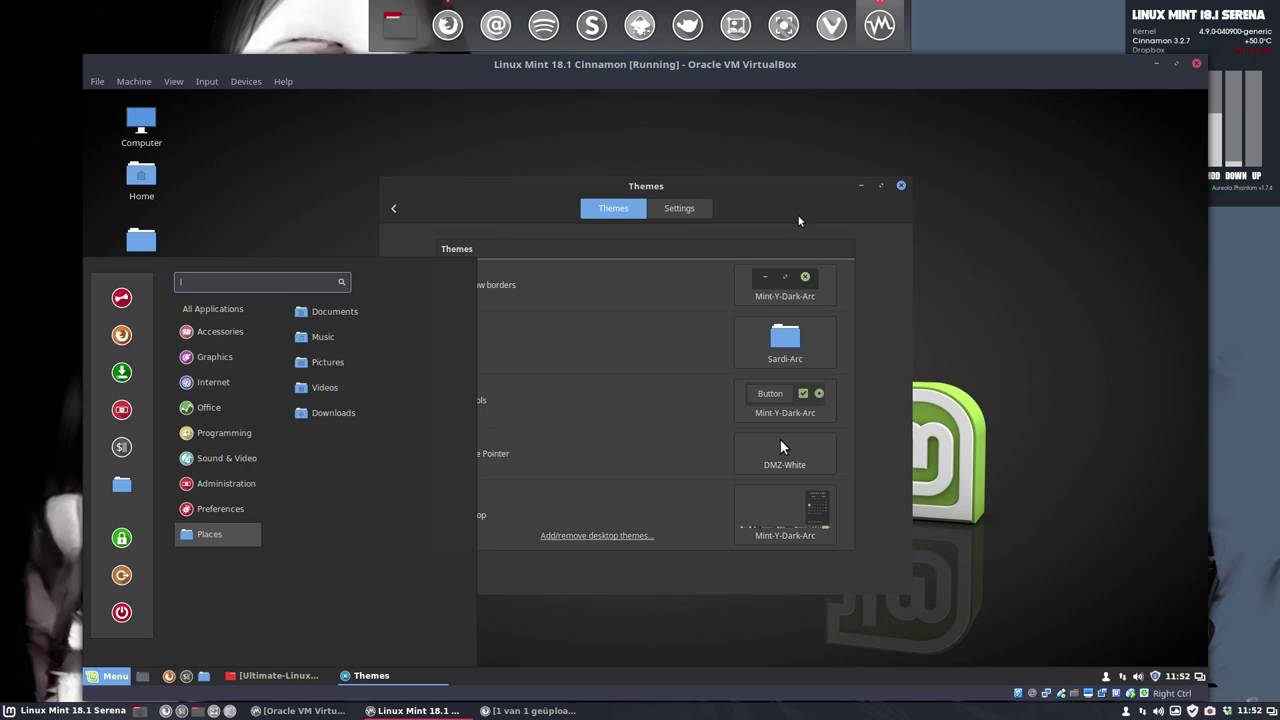
{"action": "left_click", "coordinate": [853, 217]}
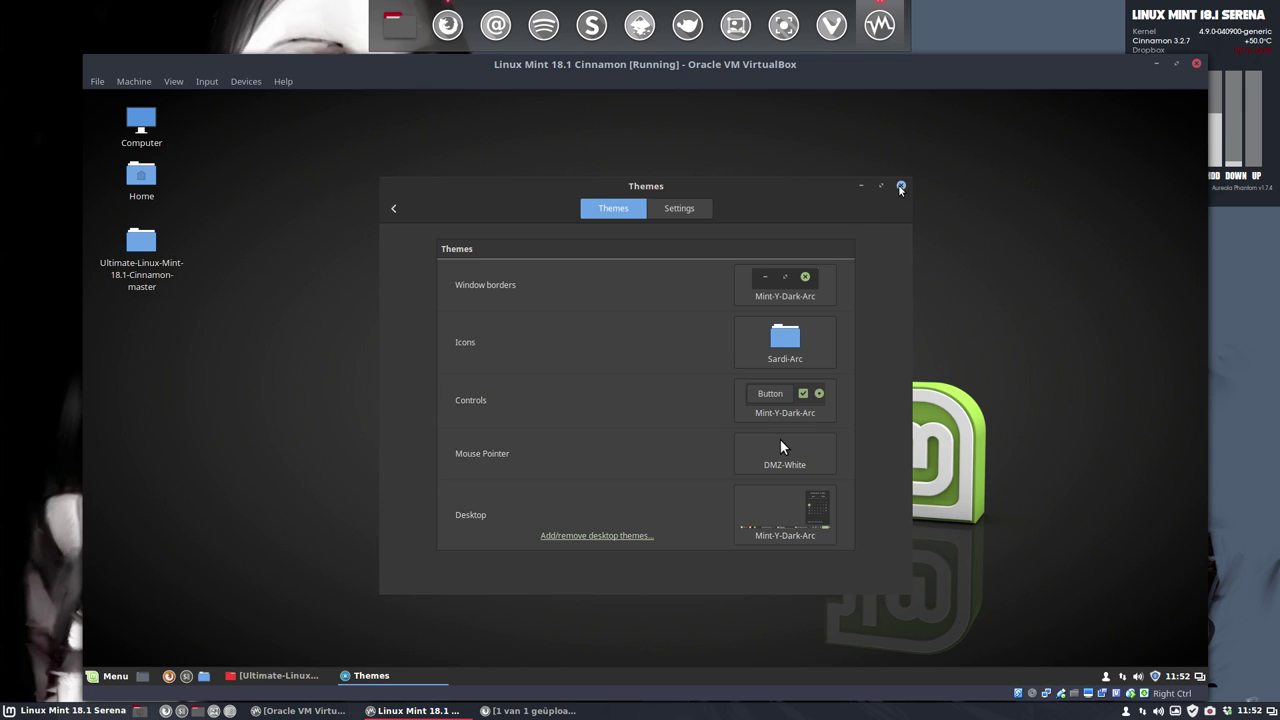
- Set the mouse pointer theme to Breeze_Snow and close the theme settings
{"action": "left_click", "coordinate": [809, 452]}
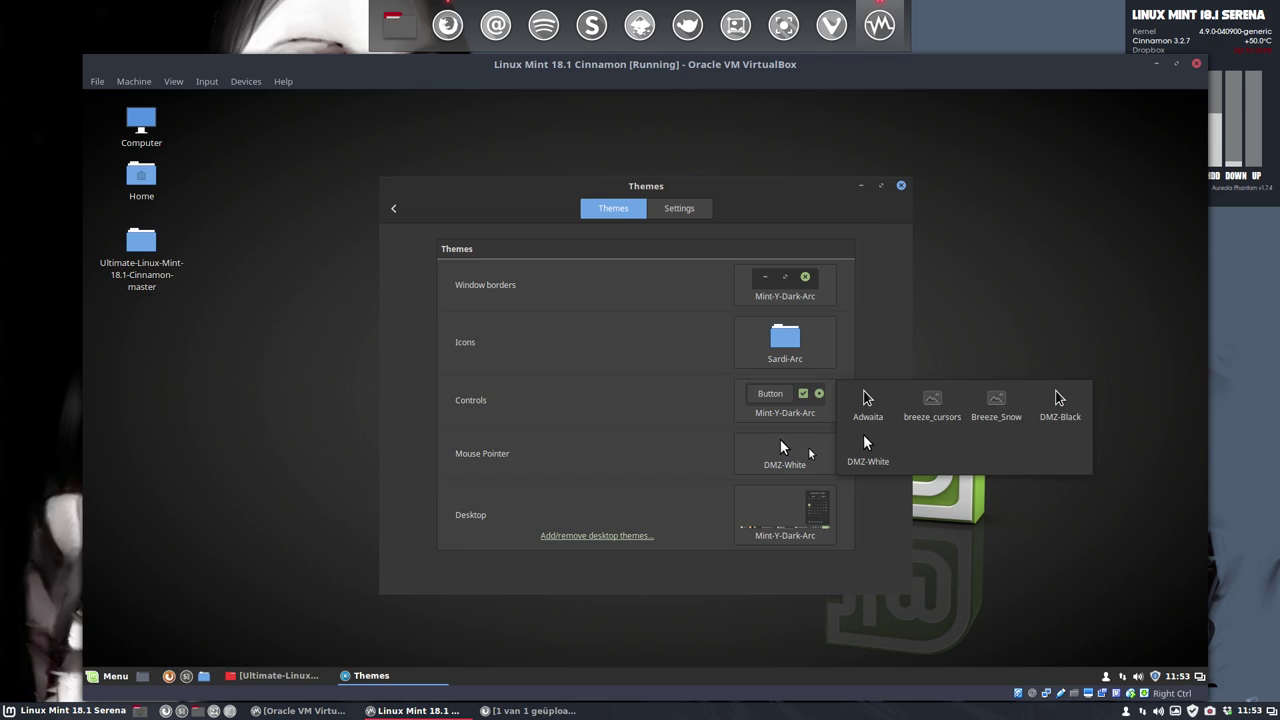
{"action": "left_click", "coordinate": [998, 401]}
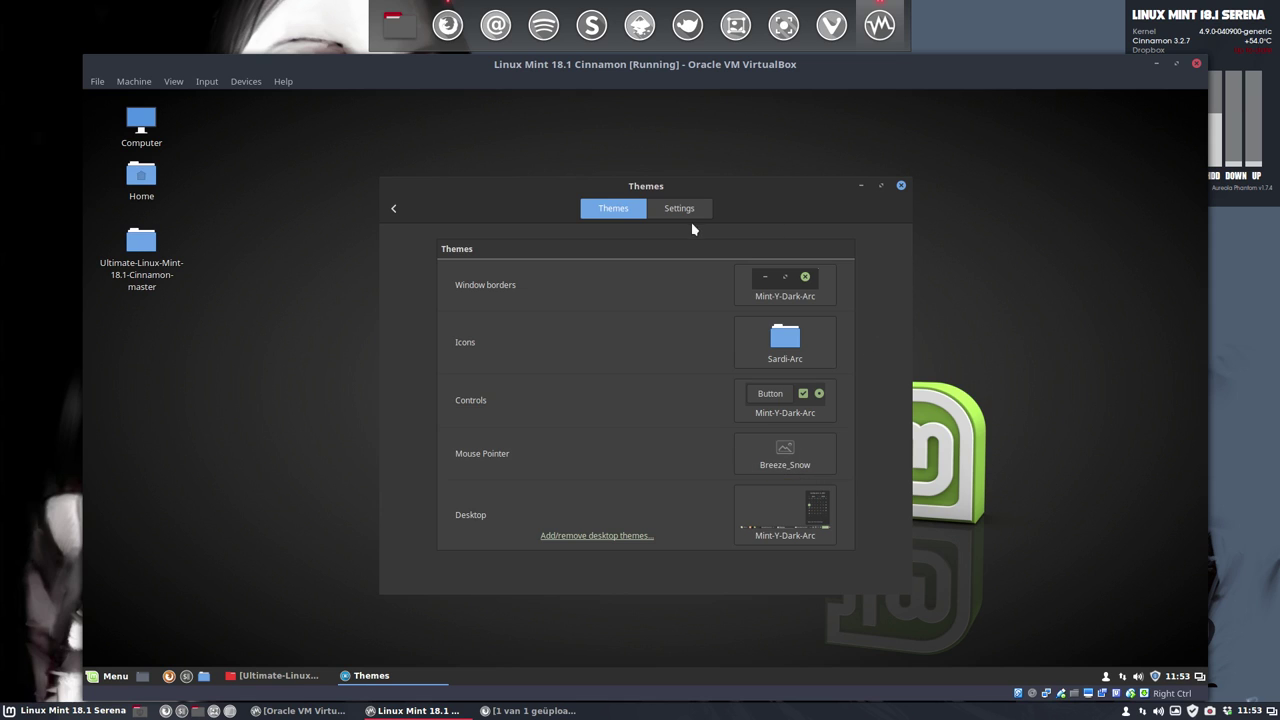
{"action": "left_click", "coordinate": [901, 187]}
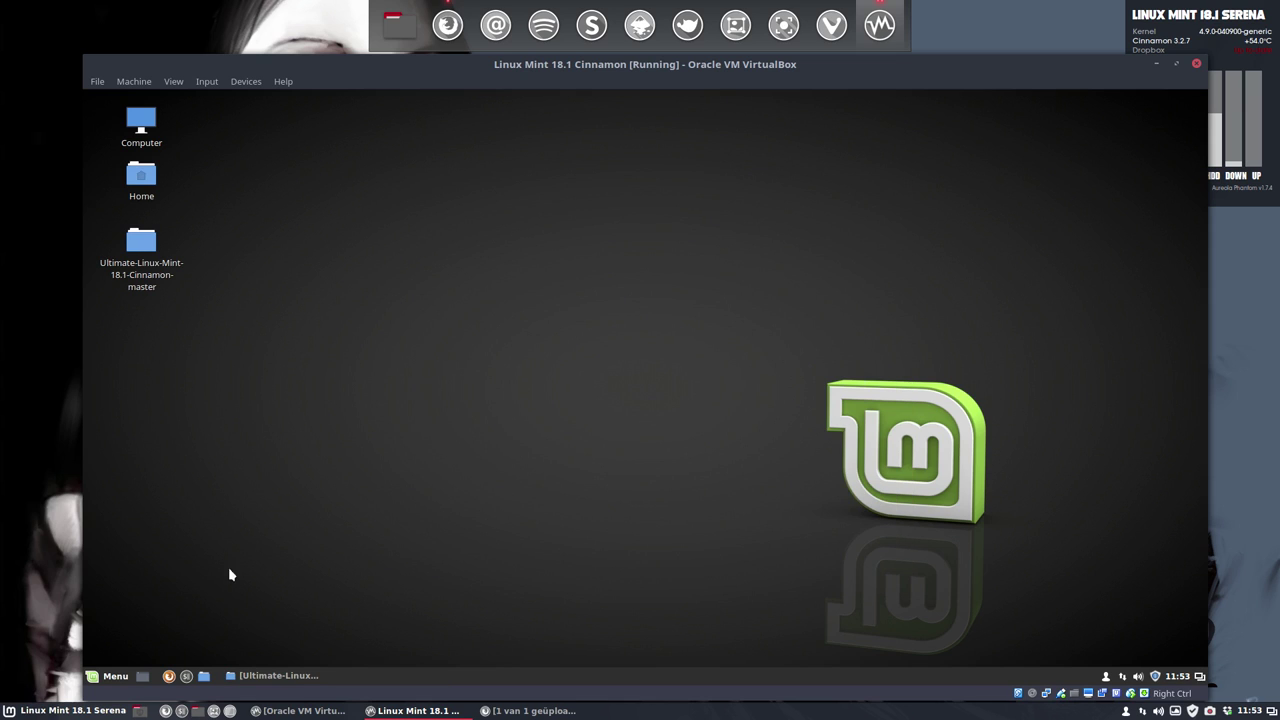
- Configure the panel's menu applet to show the text "Linux Mint 18.1 Cinnamon"
{"action": "right_click", "coordinate": [105, 677]}
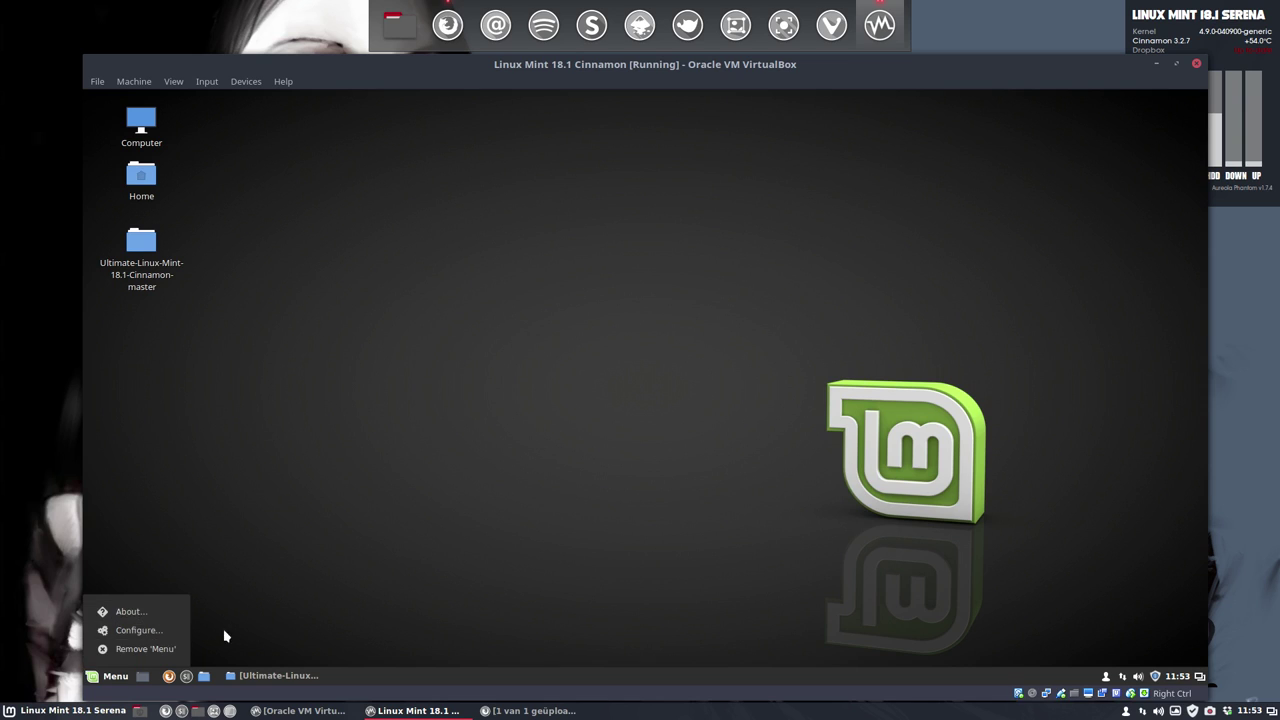
{"action": "left_click", "coordinate": [300, 635]}
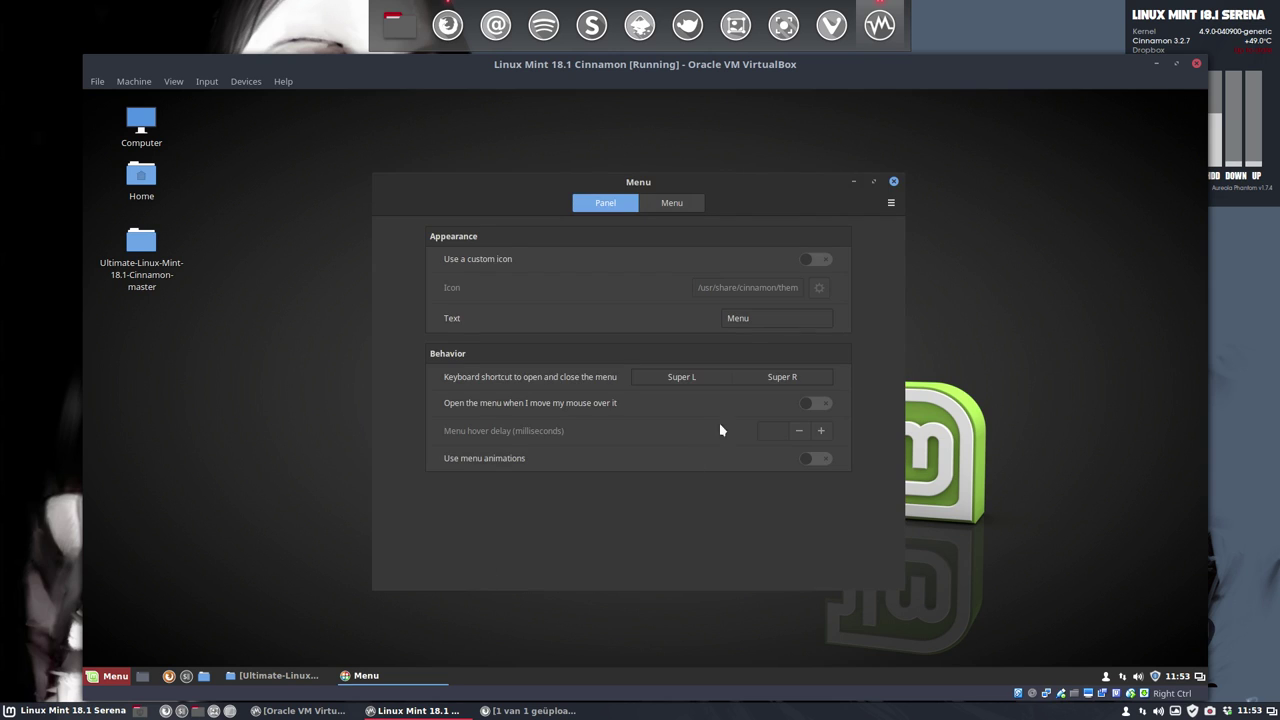
{"action": "double_click", "coordinate": [719, 318]}
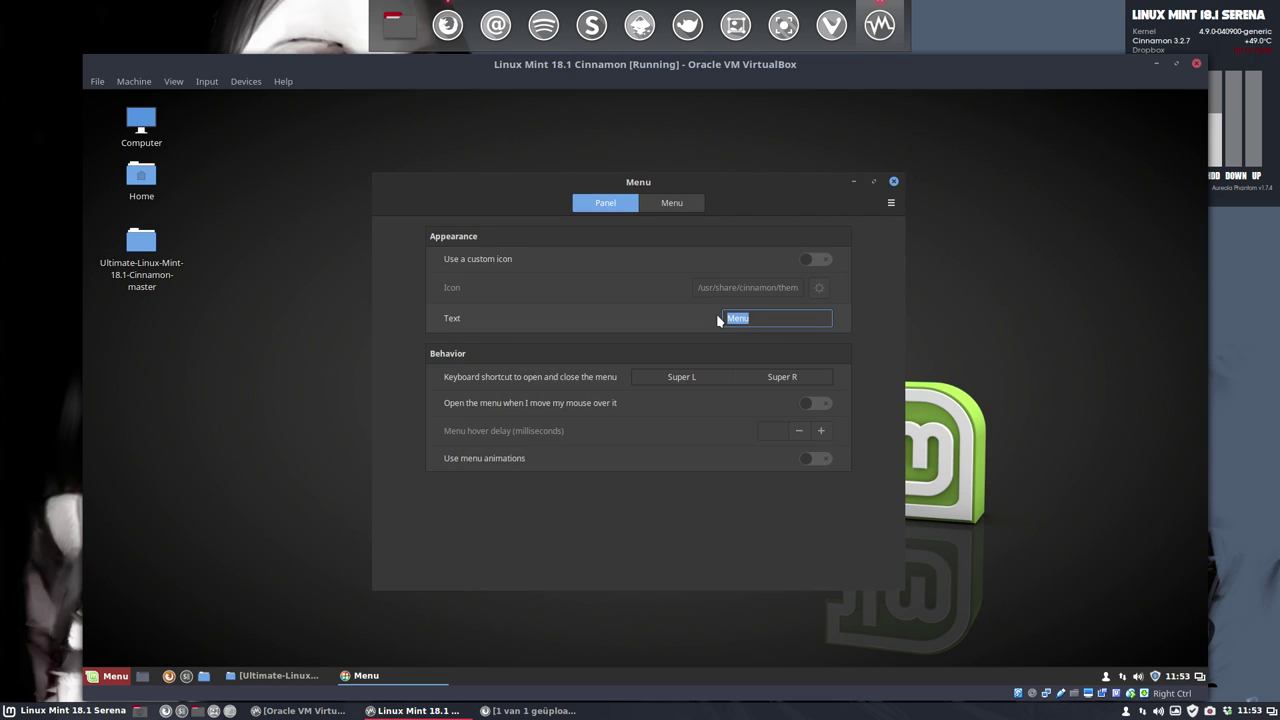
{"action": "type", "text": "Linux M"}
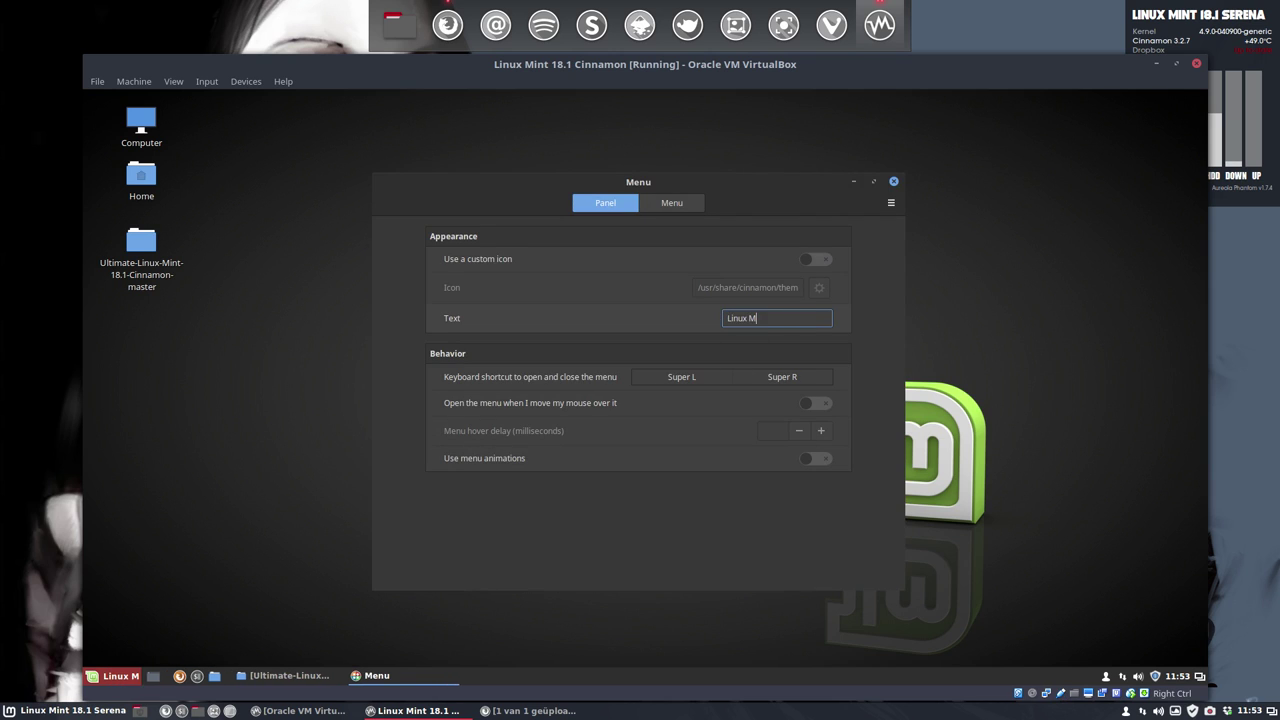
{"action": "type", "text": "int 18.1"}
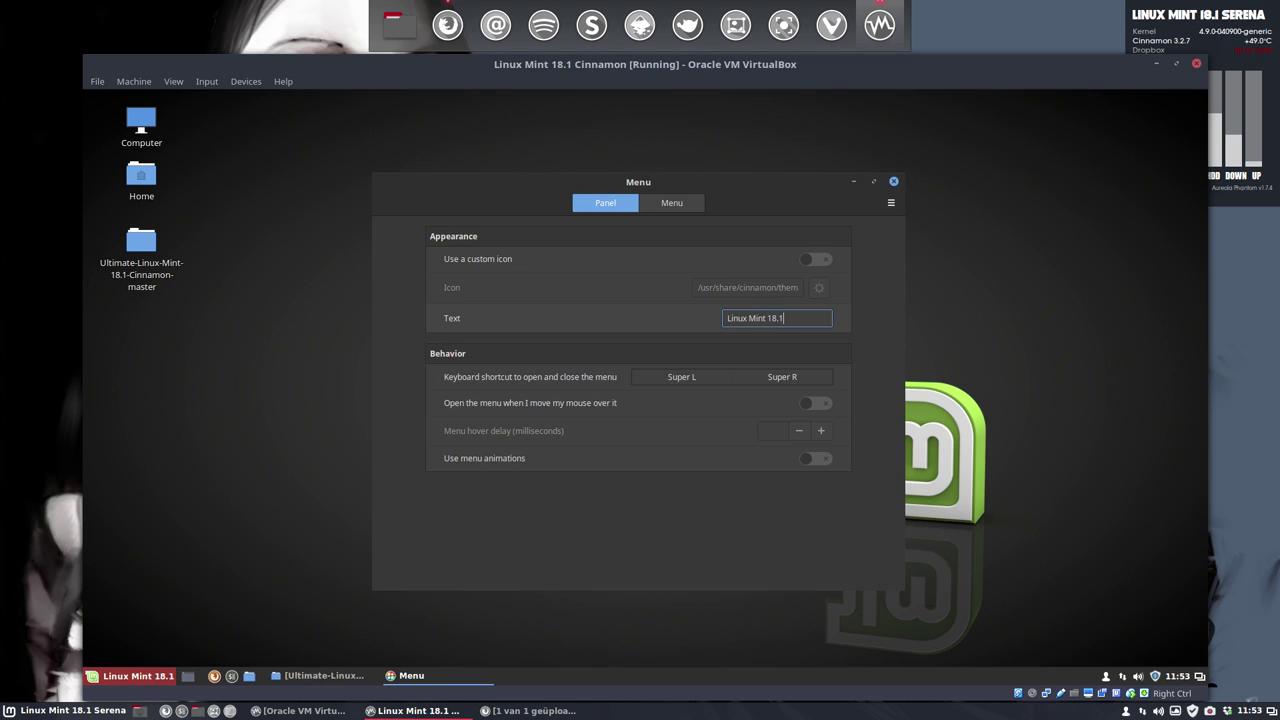
{"action": "type", "text": " Cinnamon"}
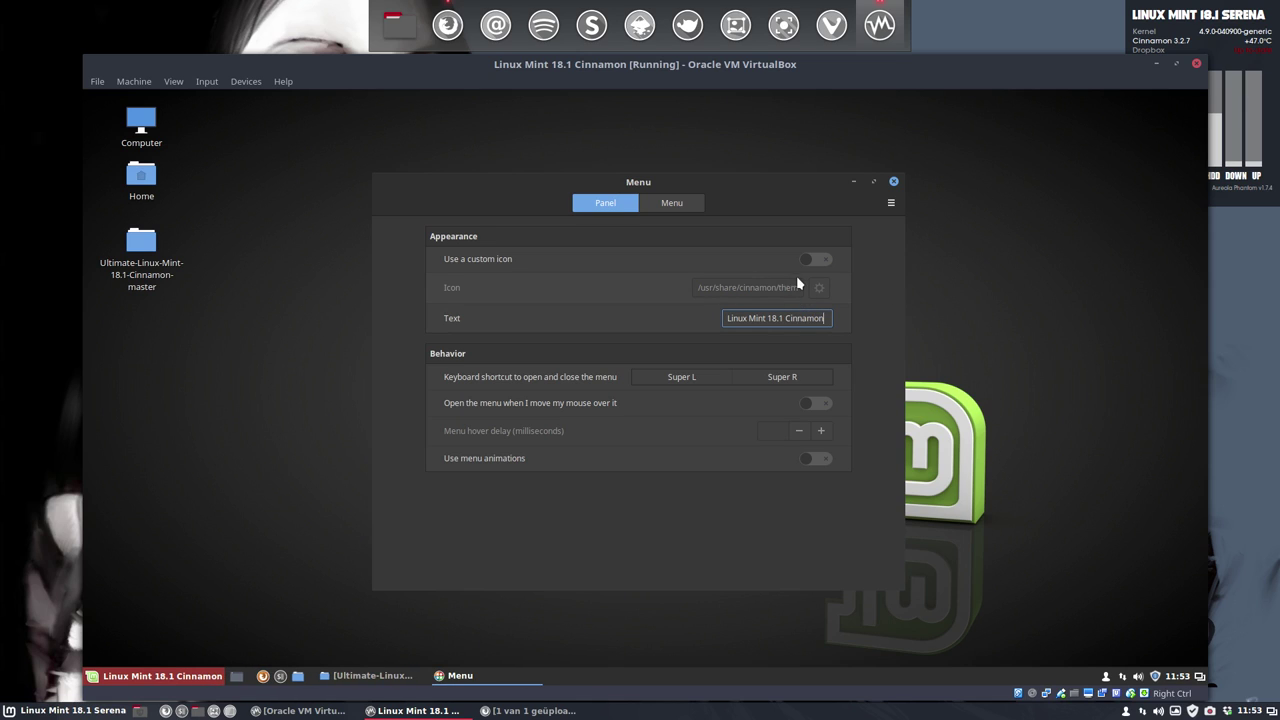
- Turn on the custom icon option for the panel menu and start choosing an icon file
{"action": "left_click", "coordinate": [823, 261]}
{"action": "left_click", "coordinate": [823, 261]}
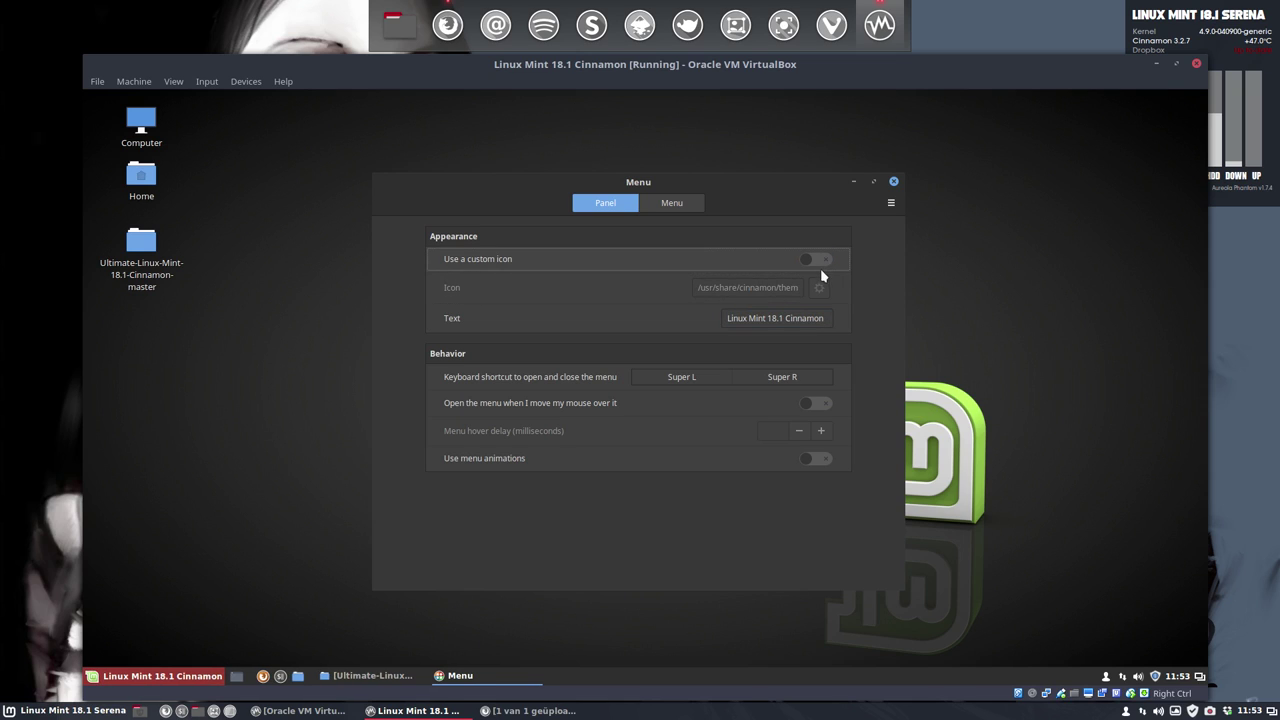
{"action": "left_click", "coordinate": [823, 261]}
{"action": "left_click", "coordinate": [817, 285]}
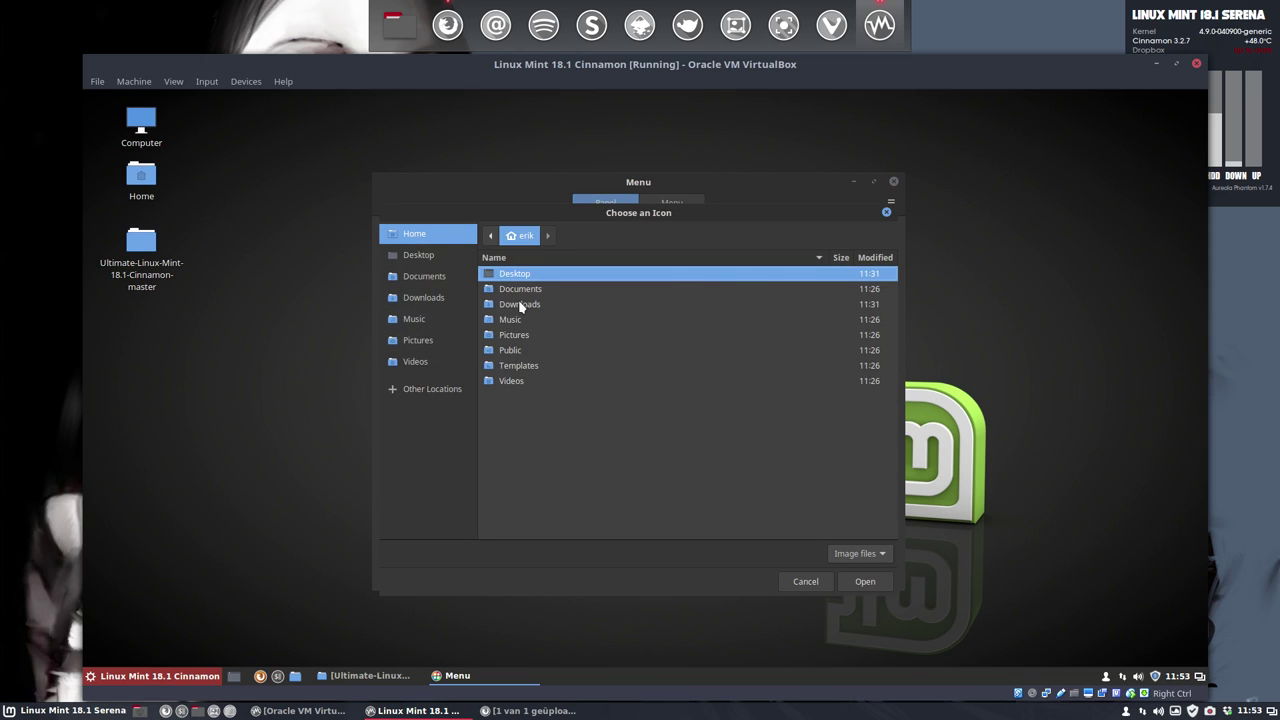
- Show hidden files and browse from the home folder to .icons/Sardi/scalable/places
{"action": "key", "text": "ctrl+h"}
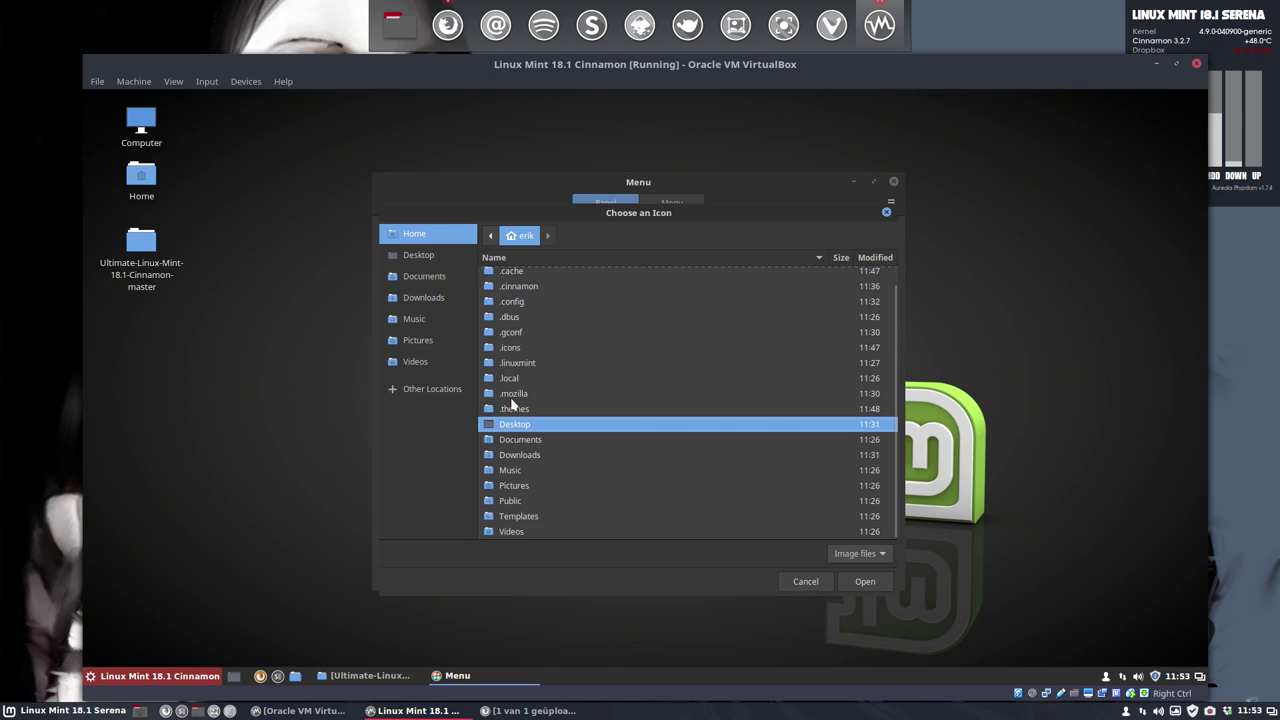
{"action": "scroll", "coordinate": [523, 392], "scroll_direction": "up", "scroll_amount": 1}
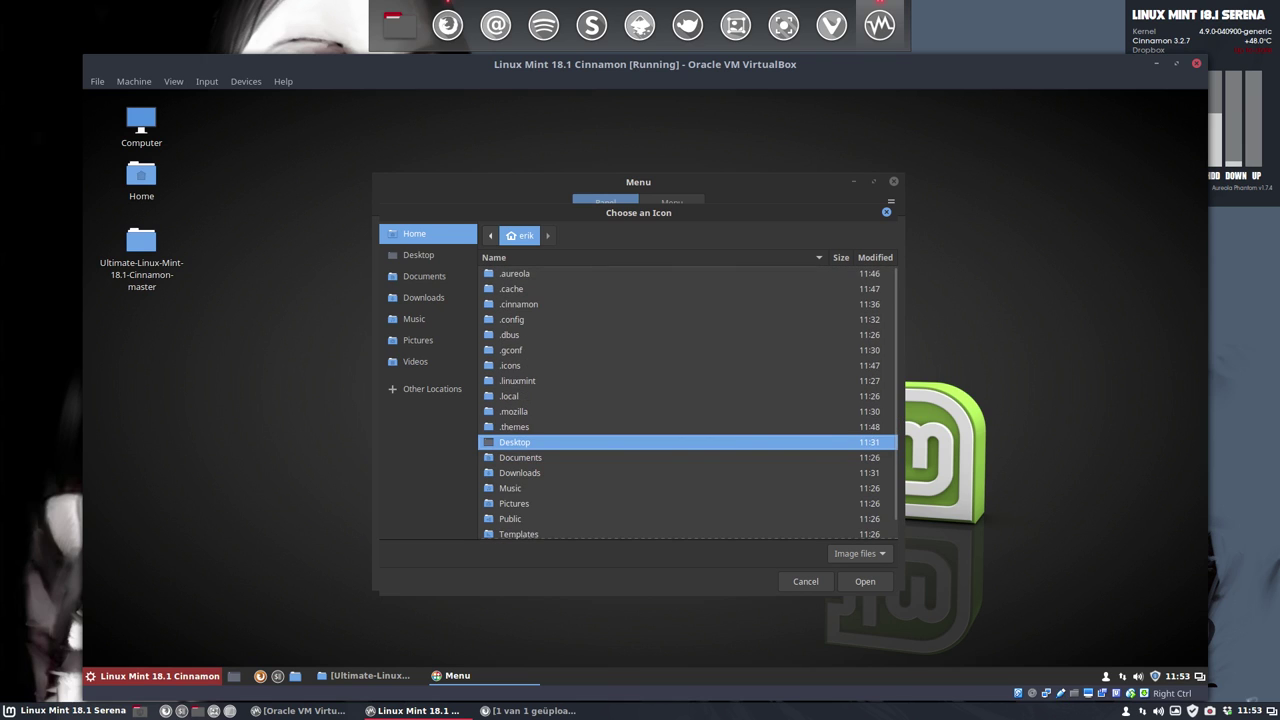
{"action": "left_click", "coordinate": [518, 367]}
{"action": "double_click", "coordinate": [518, 367]}
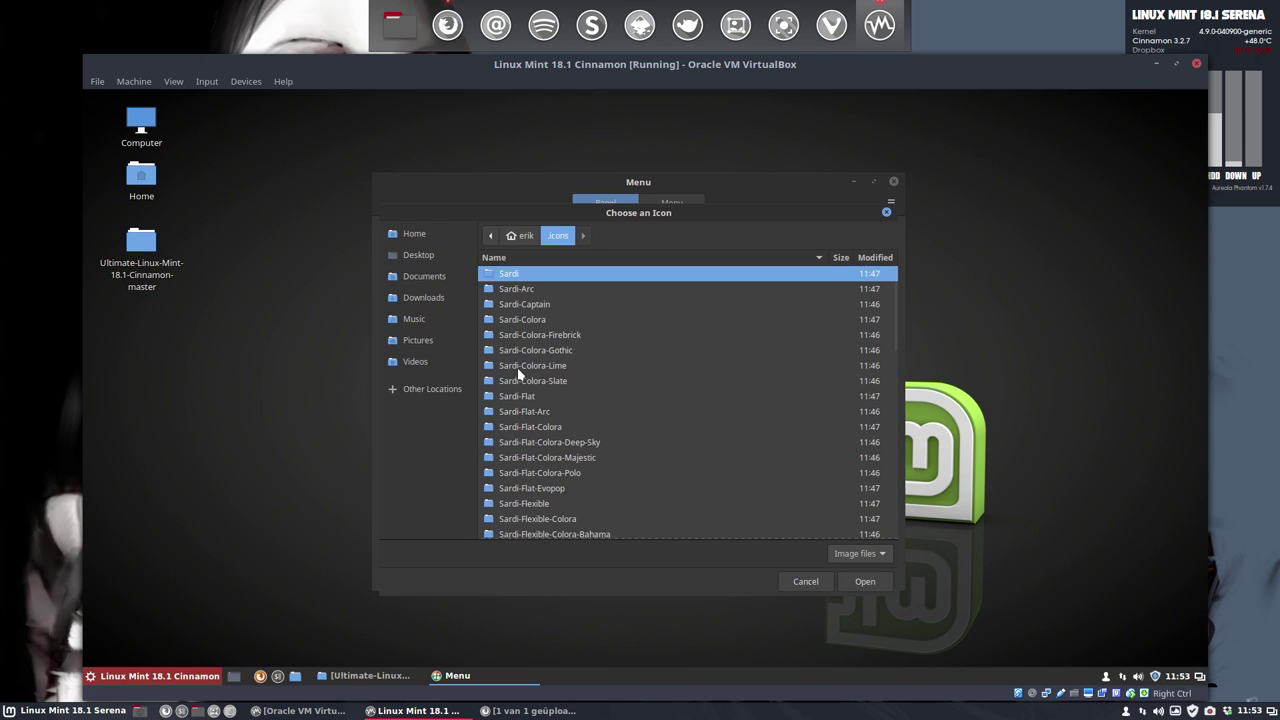
{"action": "double_click", "coordinate": [532, 277]}
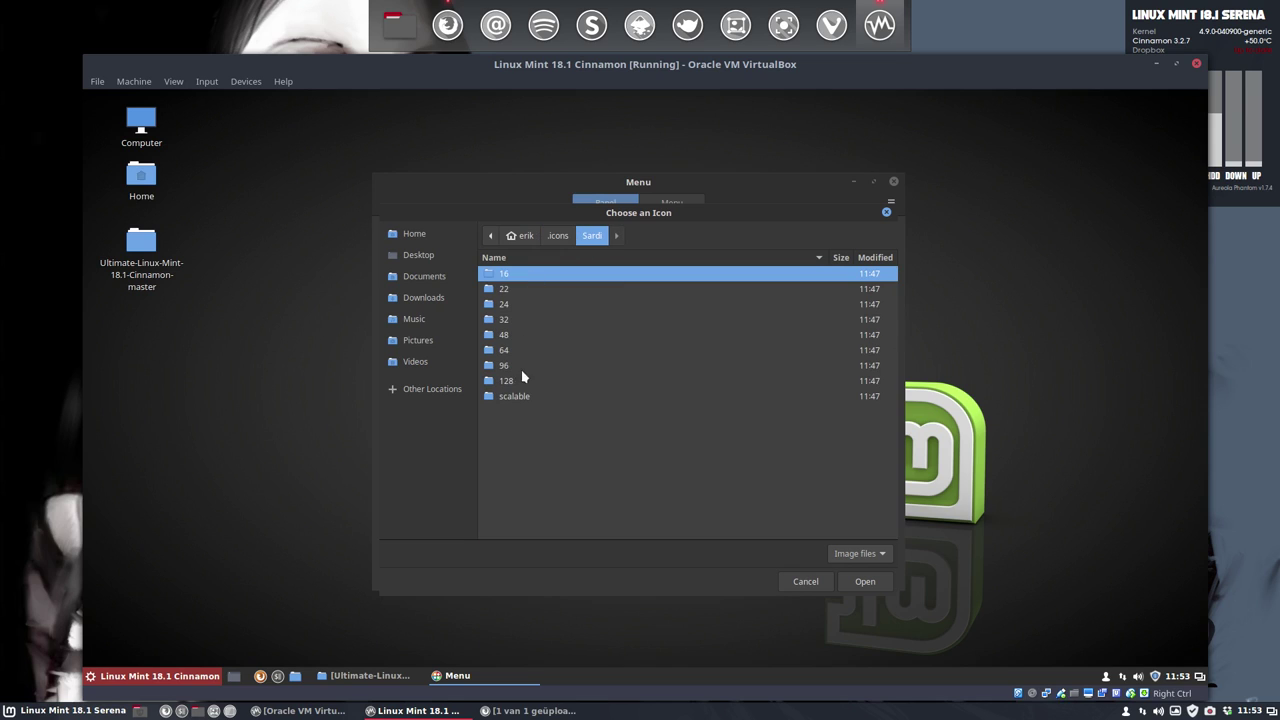
{"action": "double_click", "coordinate": [519, 396]}
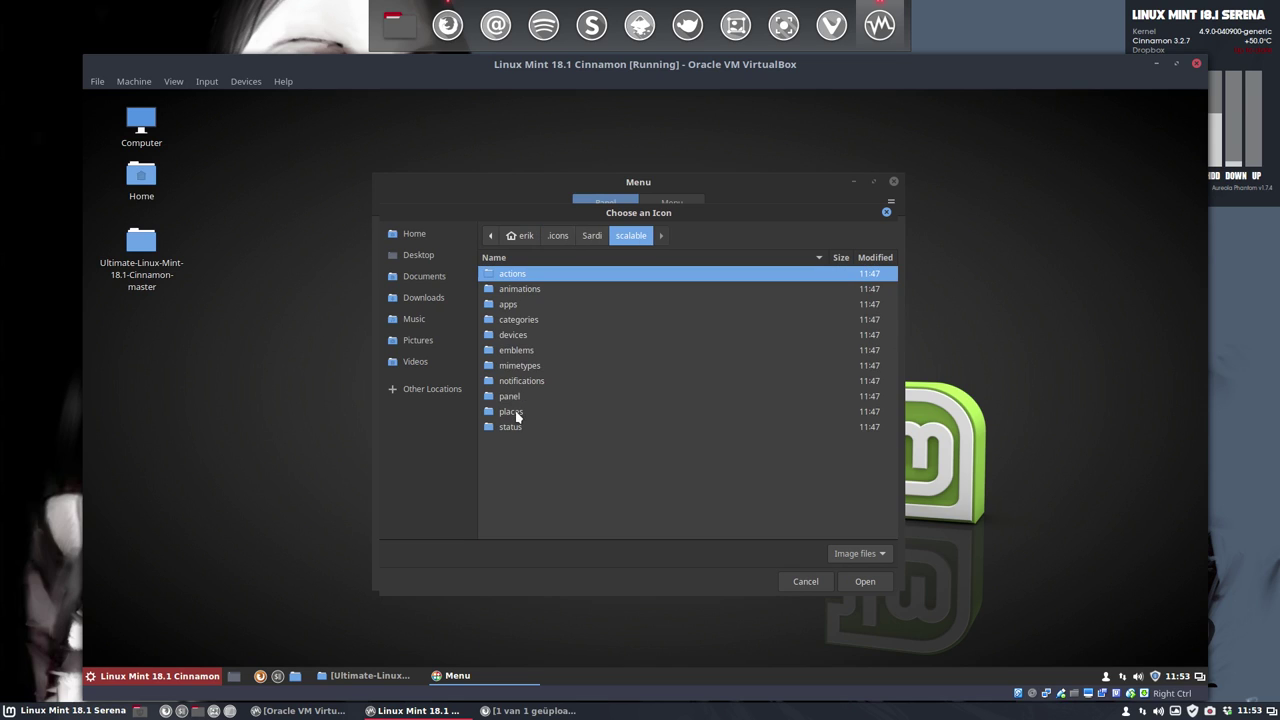
{"action": "left_click", "coordinate": [516, 412]}
{"action": "double_click", "coordinate": [516, 413]}
- Choose start-here-linuxmint.svg as the panel menu icon and close the menu settings
{"action": "scroll", "coordinate": [539, 432], "scroll_direction": "down", "scroll_amount": 20}
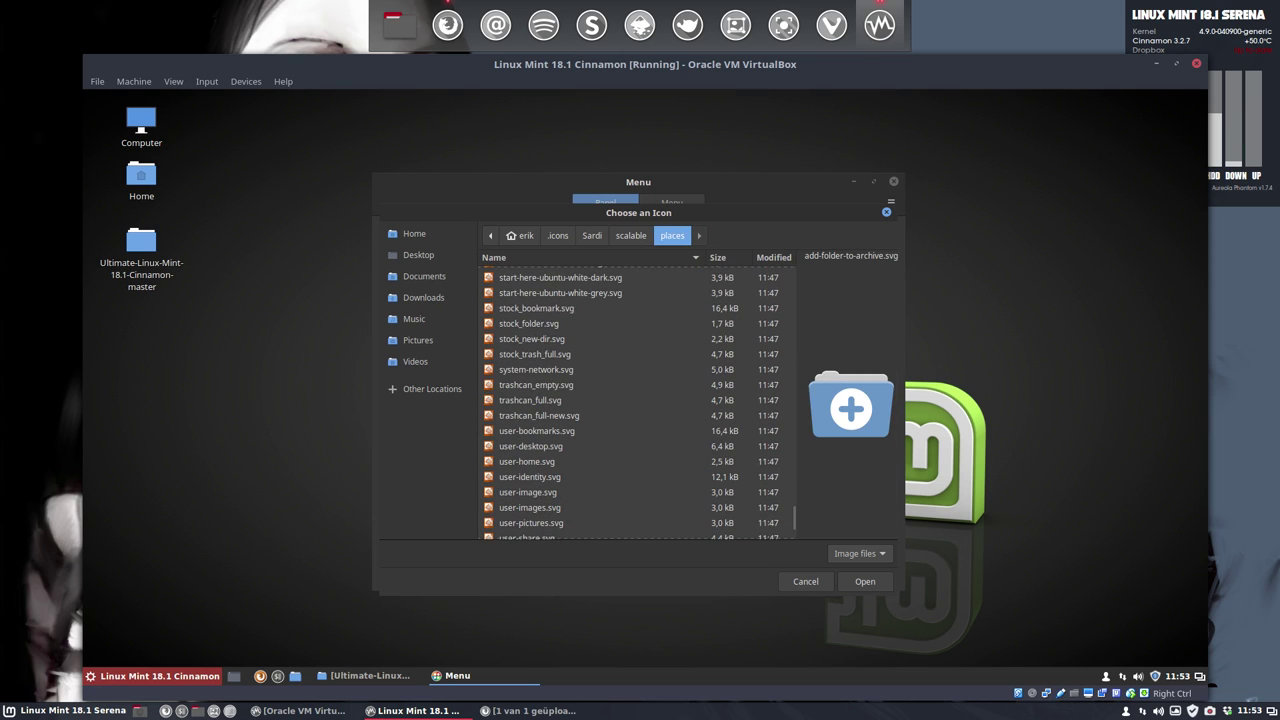
{"action": "scroll", "coordinate": [539, 432], "scroll_direction": "up", "scroll_amount": 3}
{"action": "left_click", "coordinate": [537, 420]}
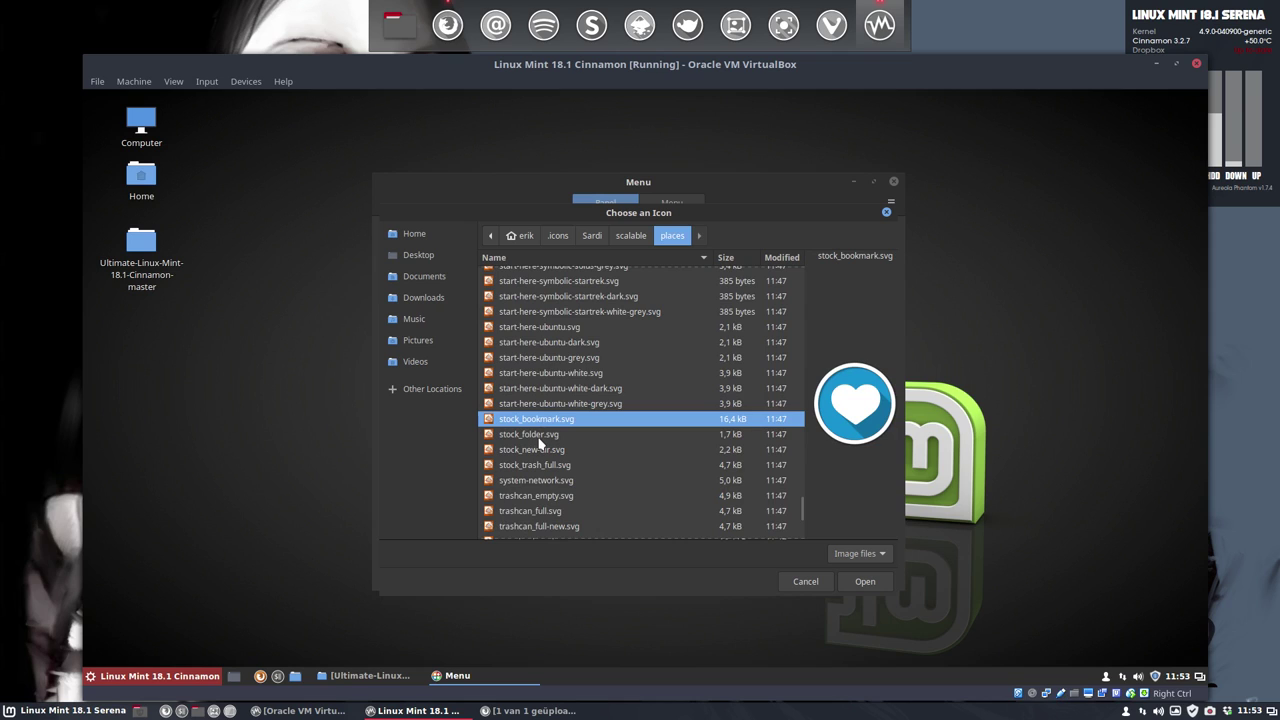
{"action": "key", "text": "Up"}
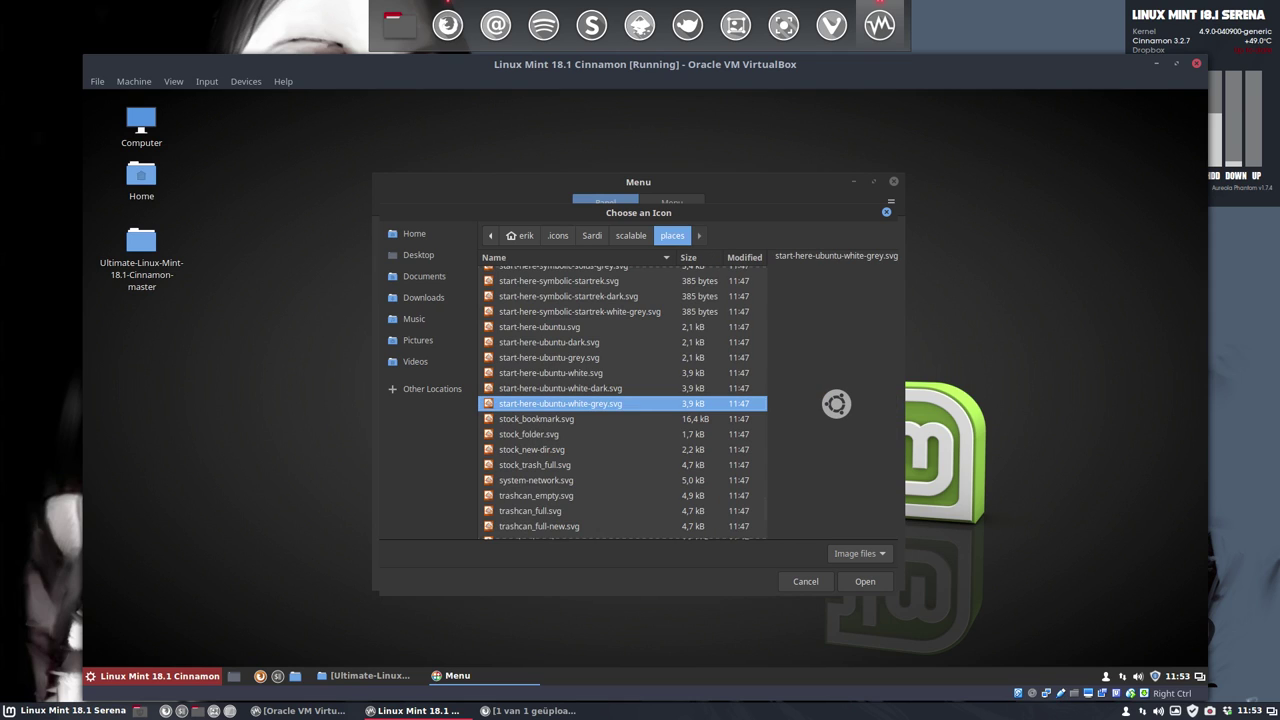
{"action": "key", "text": "Up"}
{"action": "key", "text": "Up"}
{"action": "key", "text": "Up"}
{"action": "key", "text": "Up"}
{"action": "key", "text": "Up"}
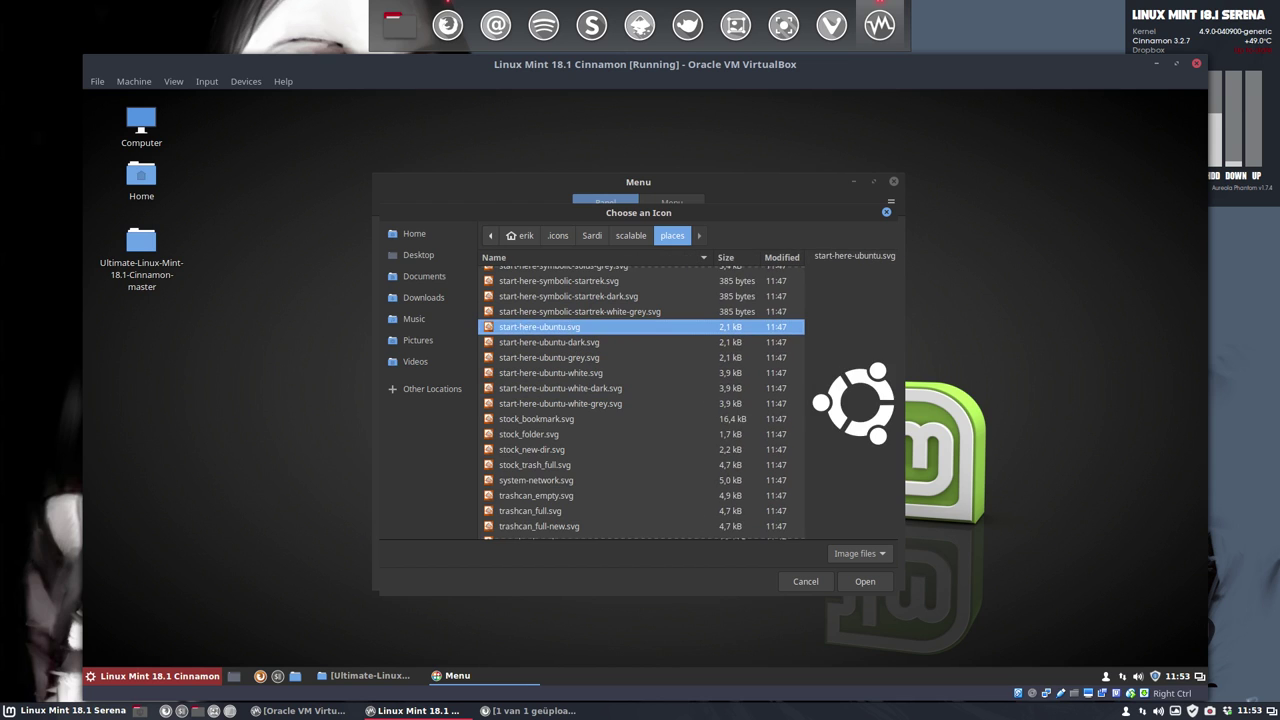
{"action": "key", "text": "Up"}
{"action": "key", "text": "Up"}
{"action": "key", "text": "Up"}
{"action": "key", "text": "Up"}
{"action": "key", "text": "Up"}
{"action": "key", "text": "Up"}
{"action": "key", "text": "Up"}
{"action": "key", "text": "Up"}
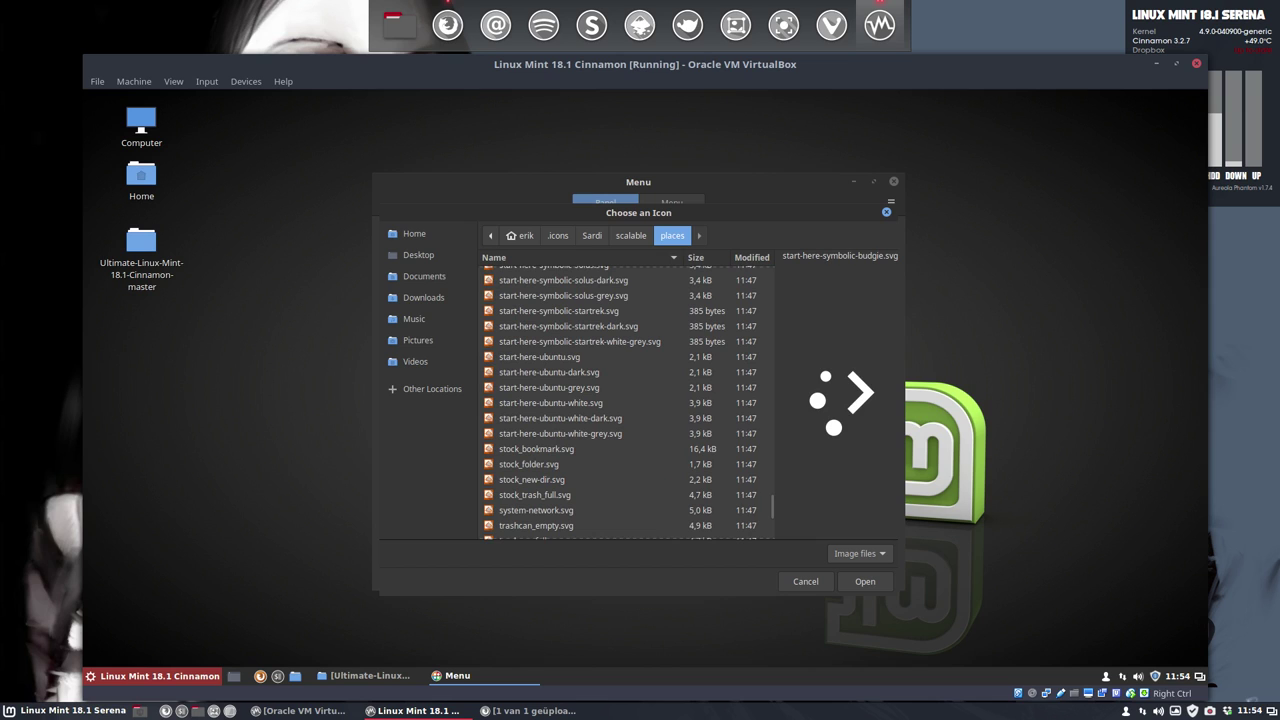
{"action": "key", "text": "Up"}
{"action": "key", "text": "Up"}
{"action": "key", "text": "Up"}
{"action": "key", "text": "Up"}
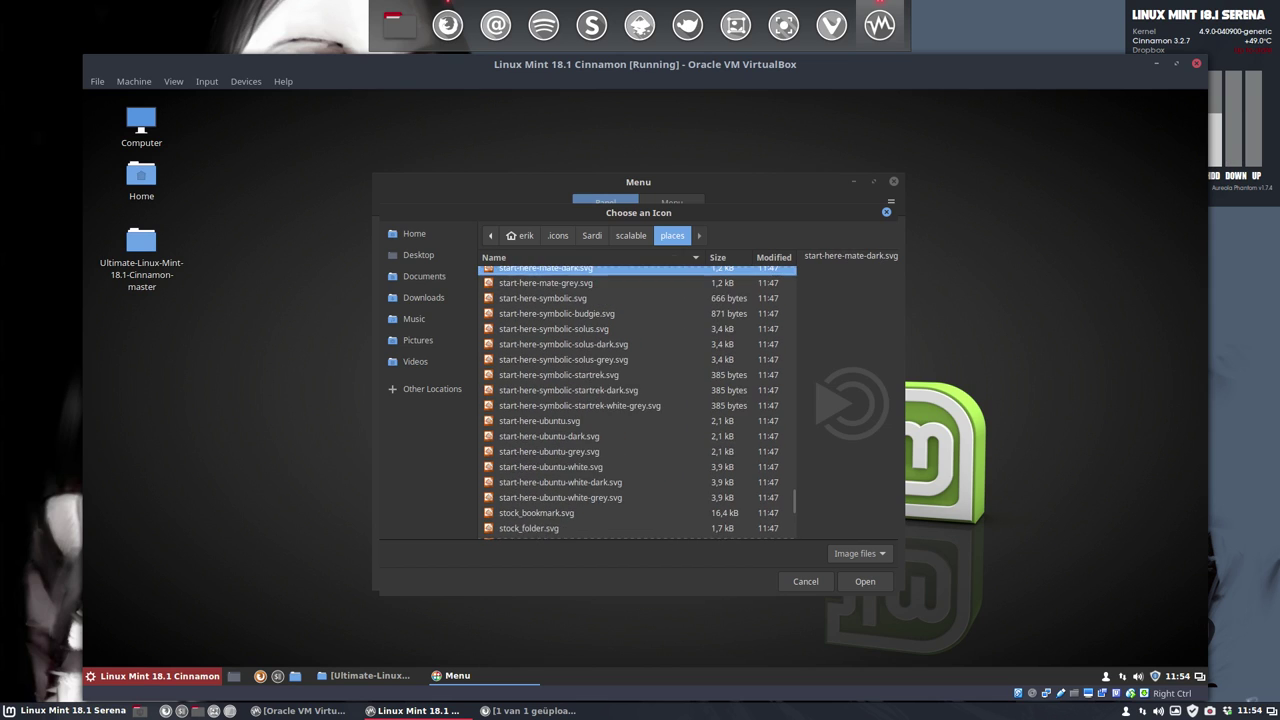
{"action": "key", "text": "Up"}
{"action": "key", "text": "Up"}
{"action": "key", "text": "Up"}
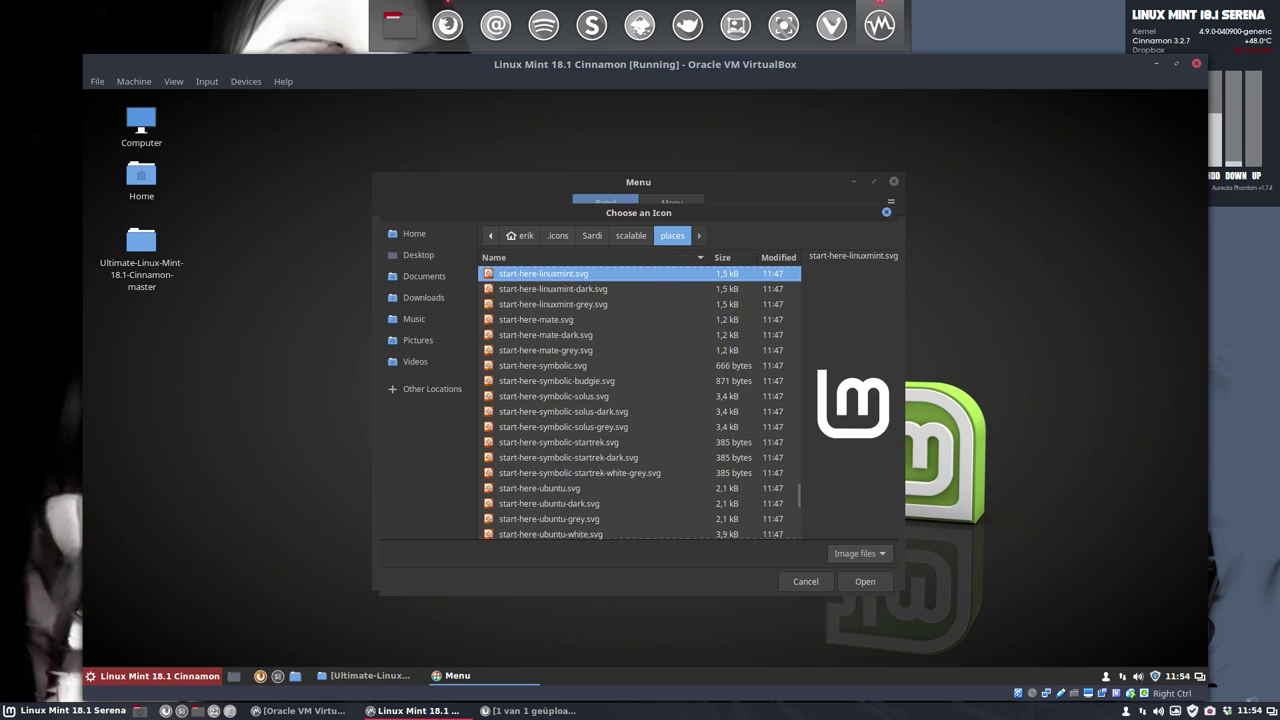
{"action": "left_click", "coordinate": [857, 583]}
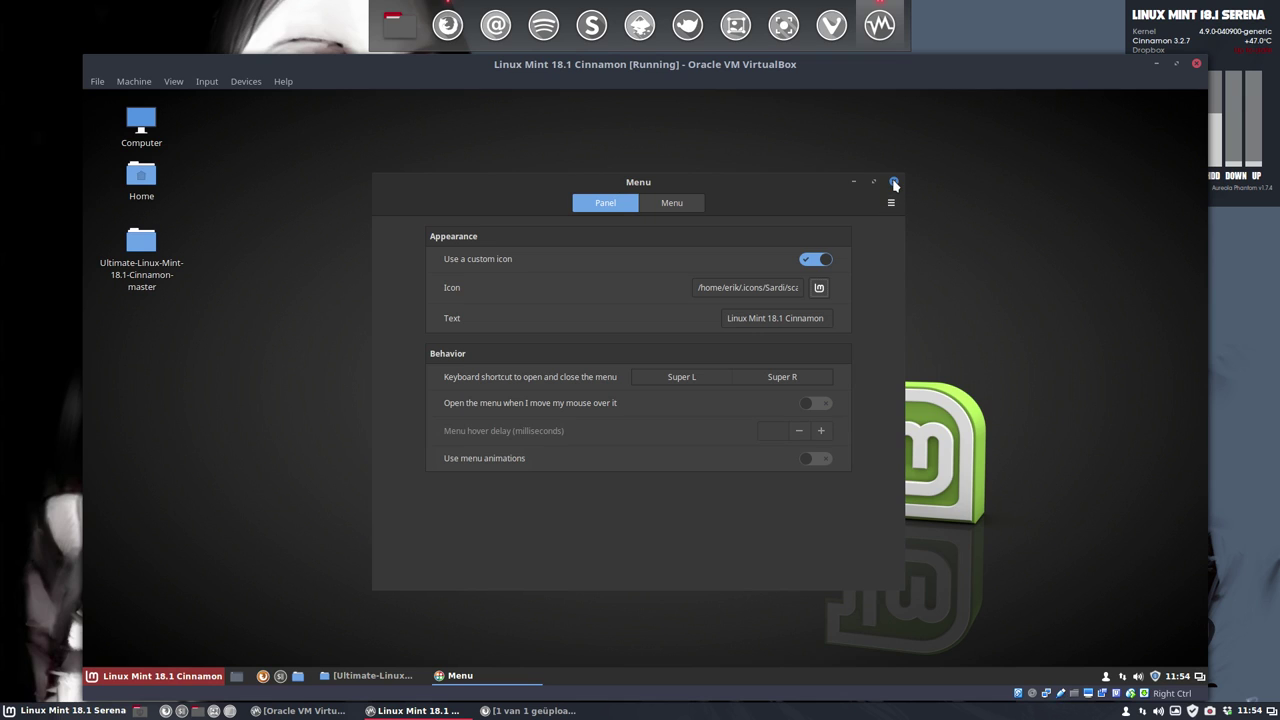
{"action": "left_click", "coordinate": [894, 182]}
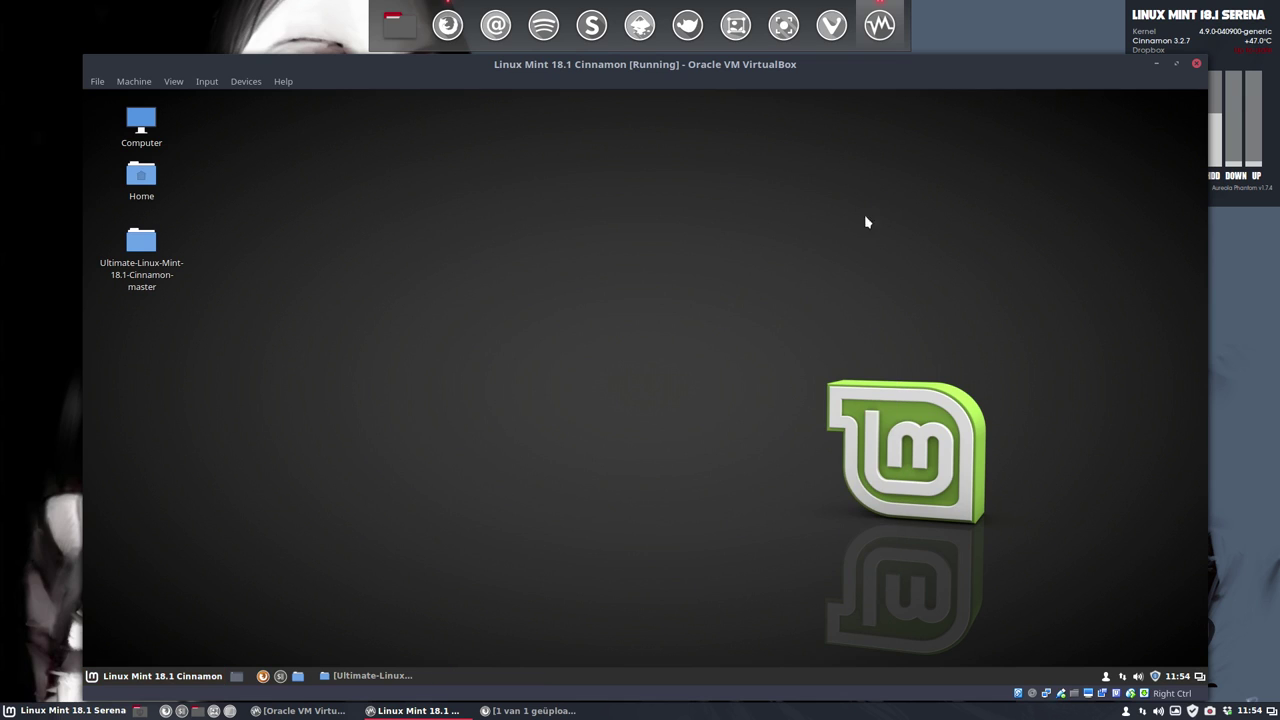
- Launch the Variety wallpaper changer, pass its welcome screen and decline participation in VRTY.ORG
{"action": "left_click", "coordinate": [164, 677]}
{"action": "type", "text": "variet"}
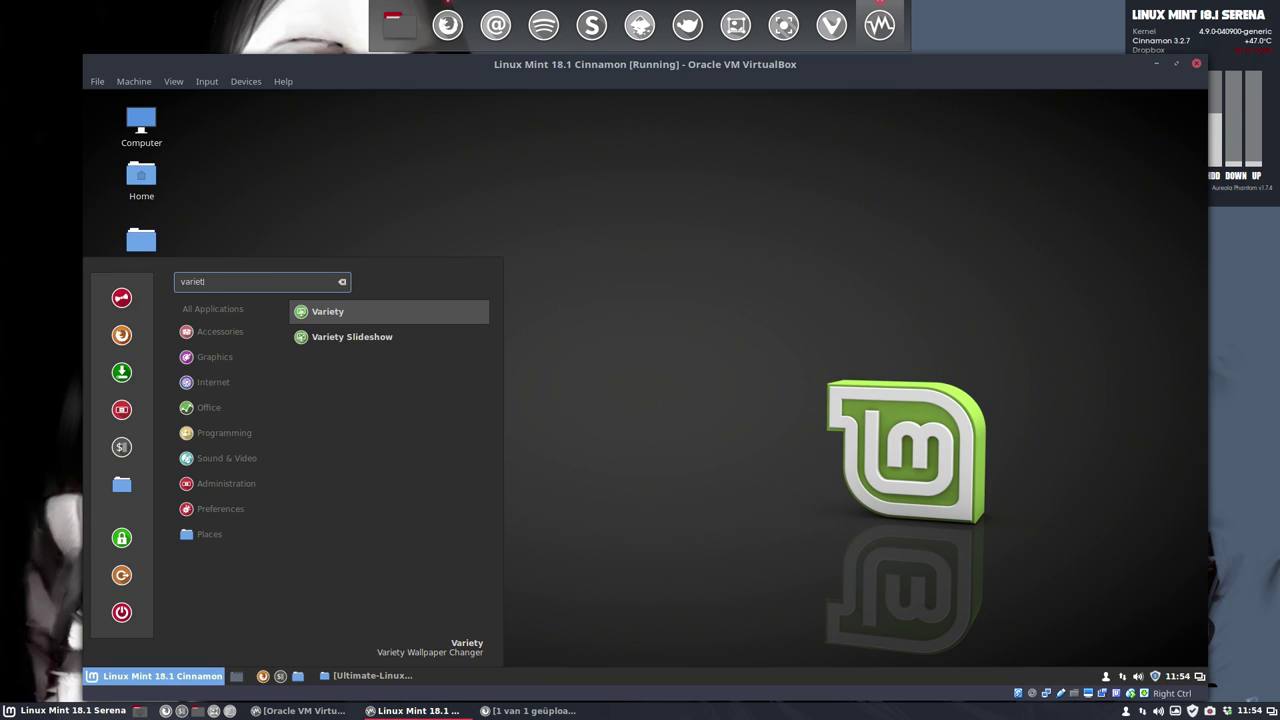
{"action": "key", "text": "Return"}
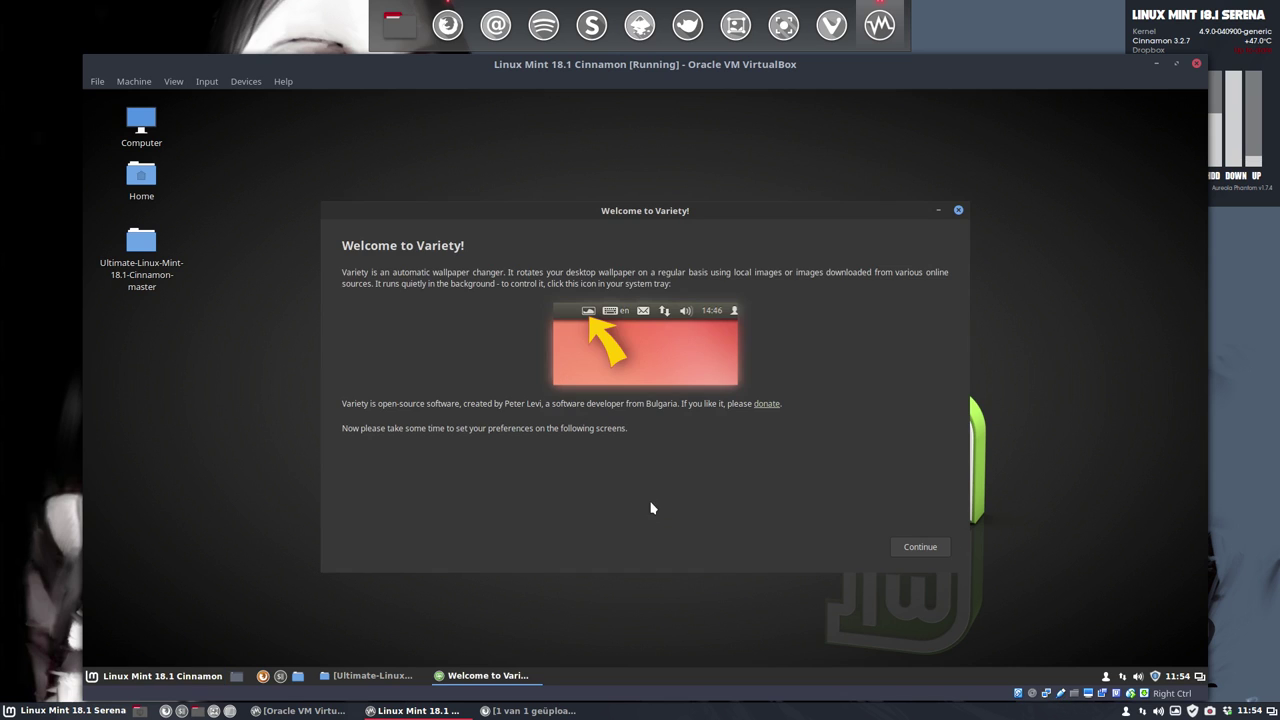
{"action": "left_click", "coordinate": [910, 548]}
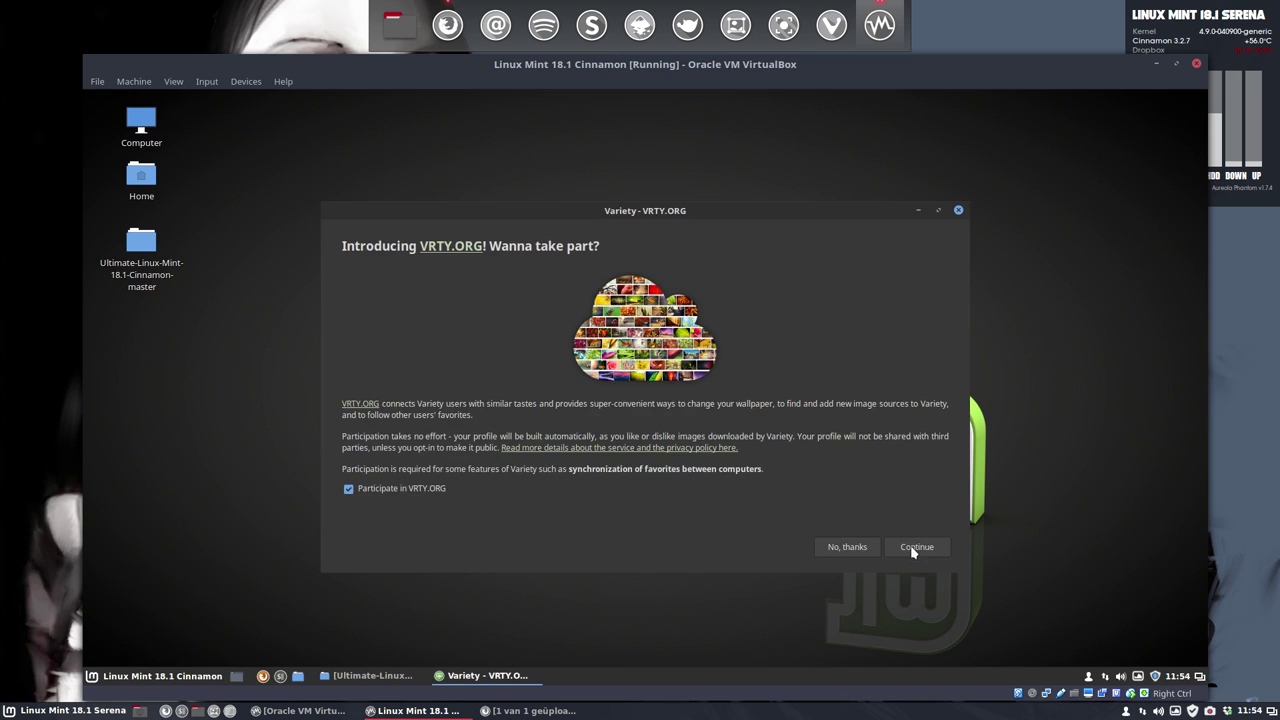
{"action": "left_click", "coordinate": [847, 547]}
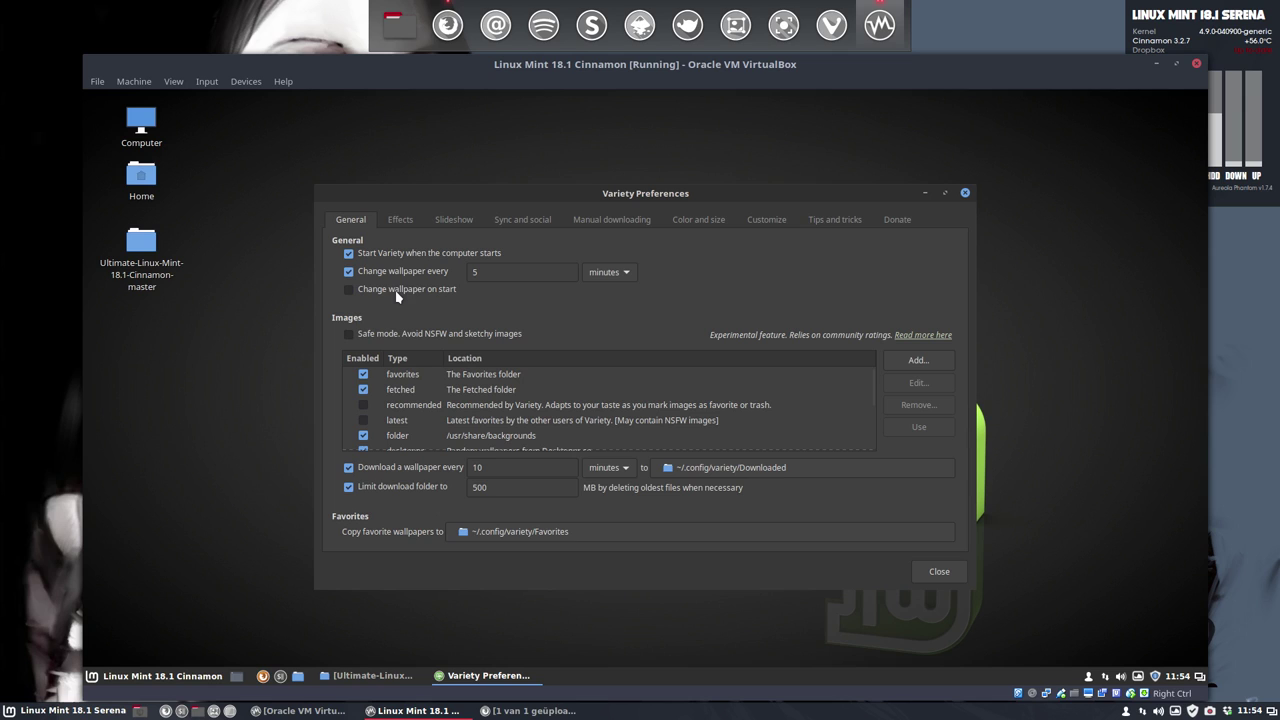
- Make Variety change the wallpaper on start, change its wallpaper download interval and close the preferences
{"action": "left_click", "coordinate": [390, 291]}
{"action": "scroll", "coordinate": [483, 435], "scroll_direction": "down", "scroll_amount": 2}
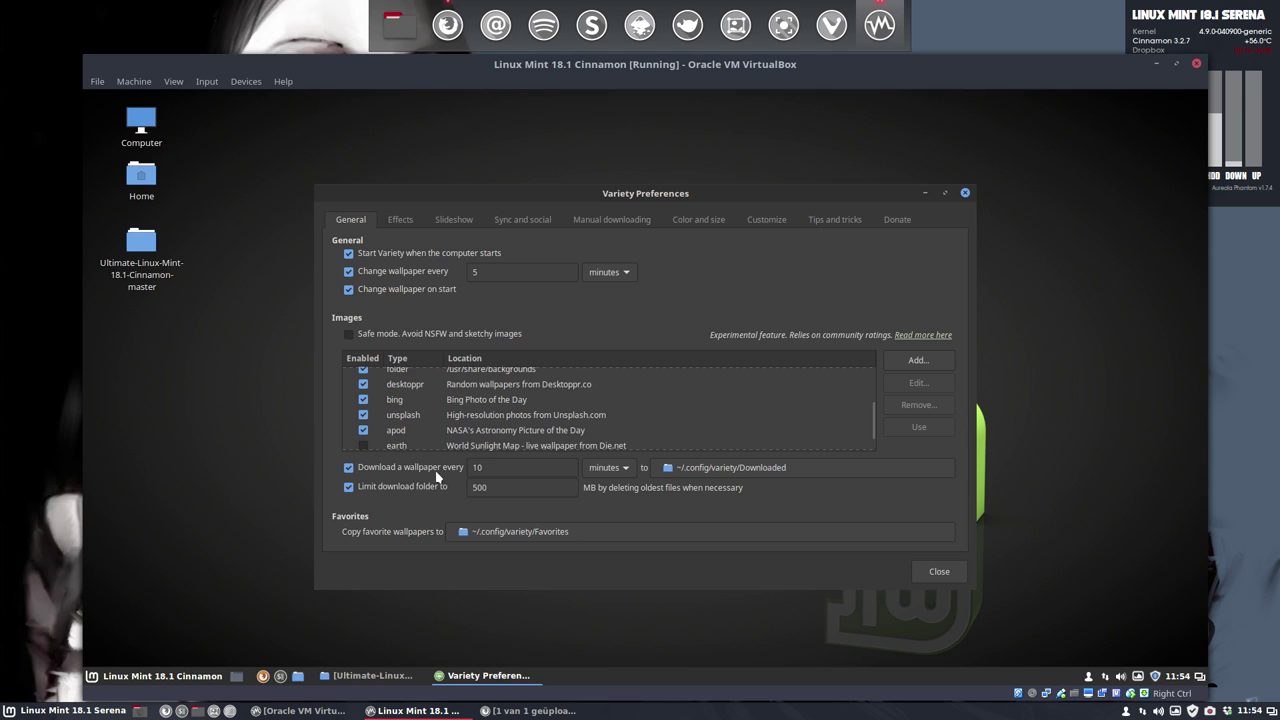
{"action": "left_click", "coordinate": [487, 467]}
{"action": "type", "text": "2"}
{"action": "type", "text": "1"}
{"action": "left_click", "coordinate": [932, 572]}
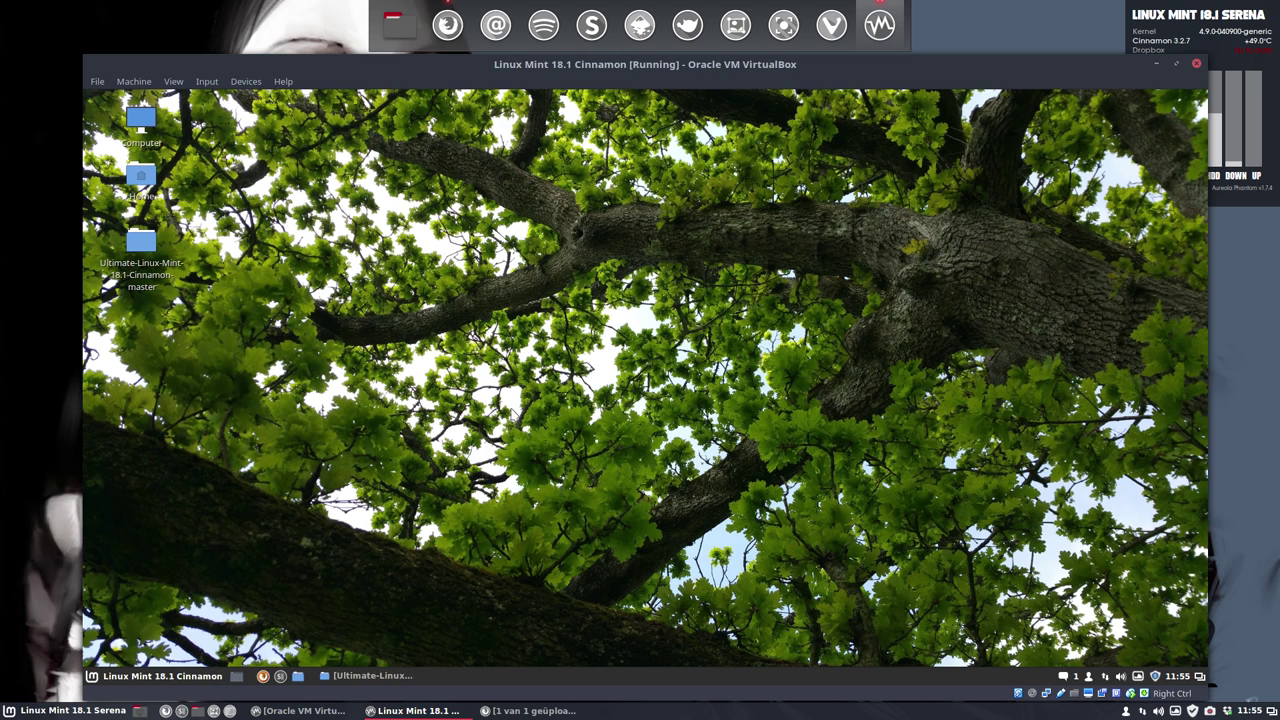
- Find and launch the Plank dock from the application launcher
{"action": "left_click", "coordinate": [173, 678]}
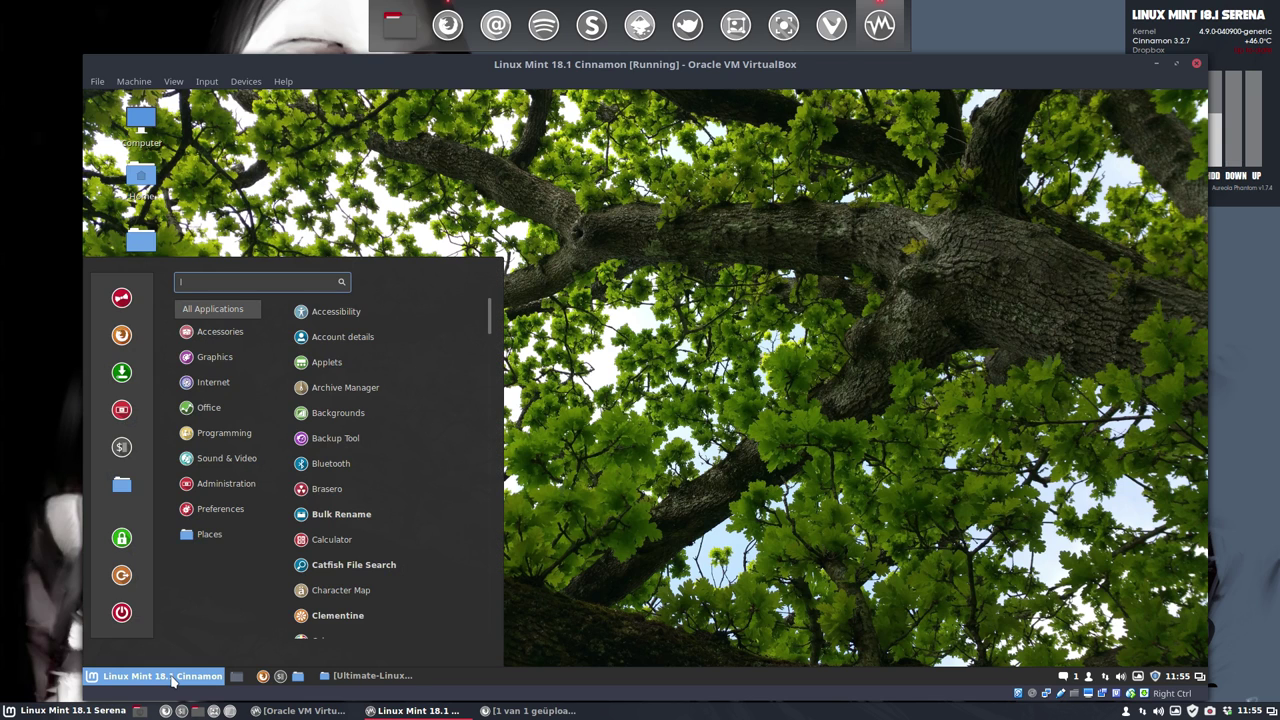
{"action": "type", "text": "pluma"}
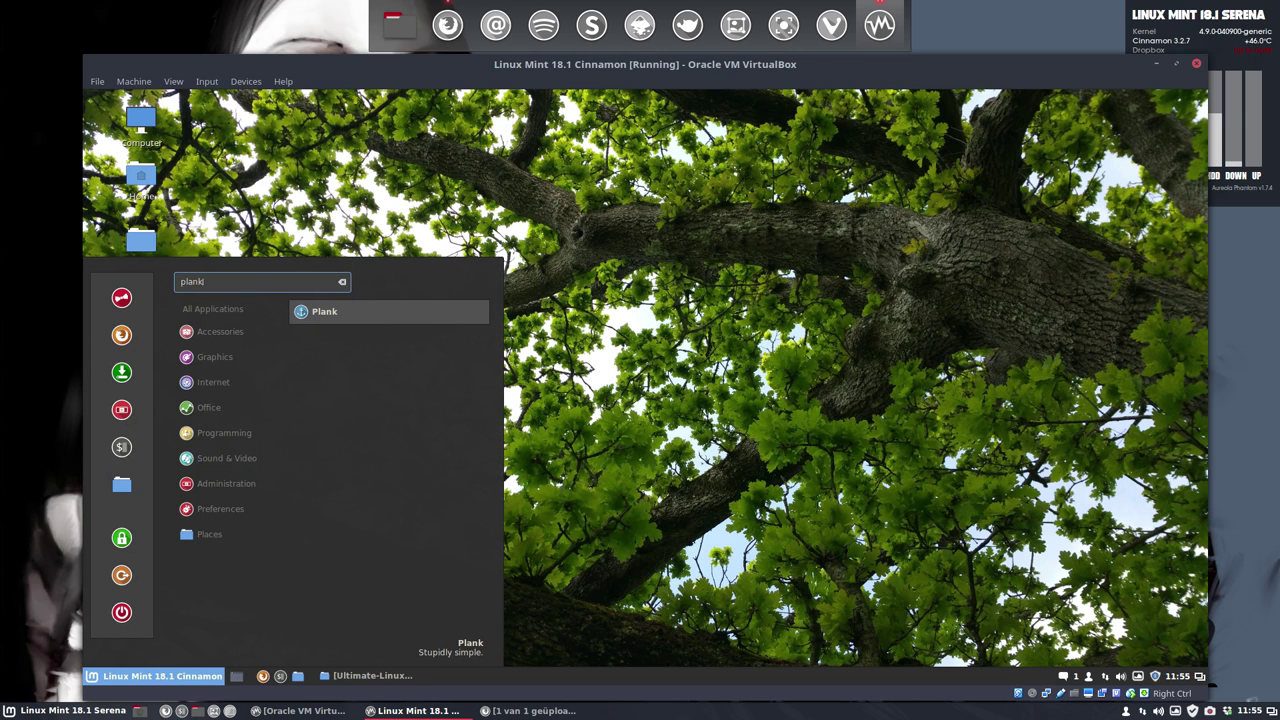
{"action": "key", "text": "Return"}
- Open the Plank dock's preferences and set its position to Top
{"action": "mouse_move", "coordinate": [532, 672]}
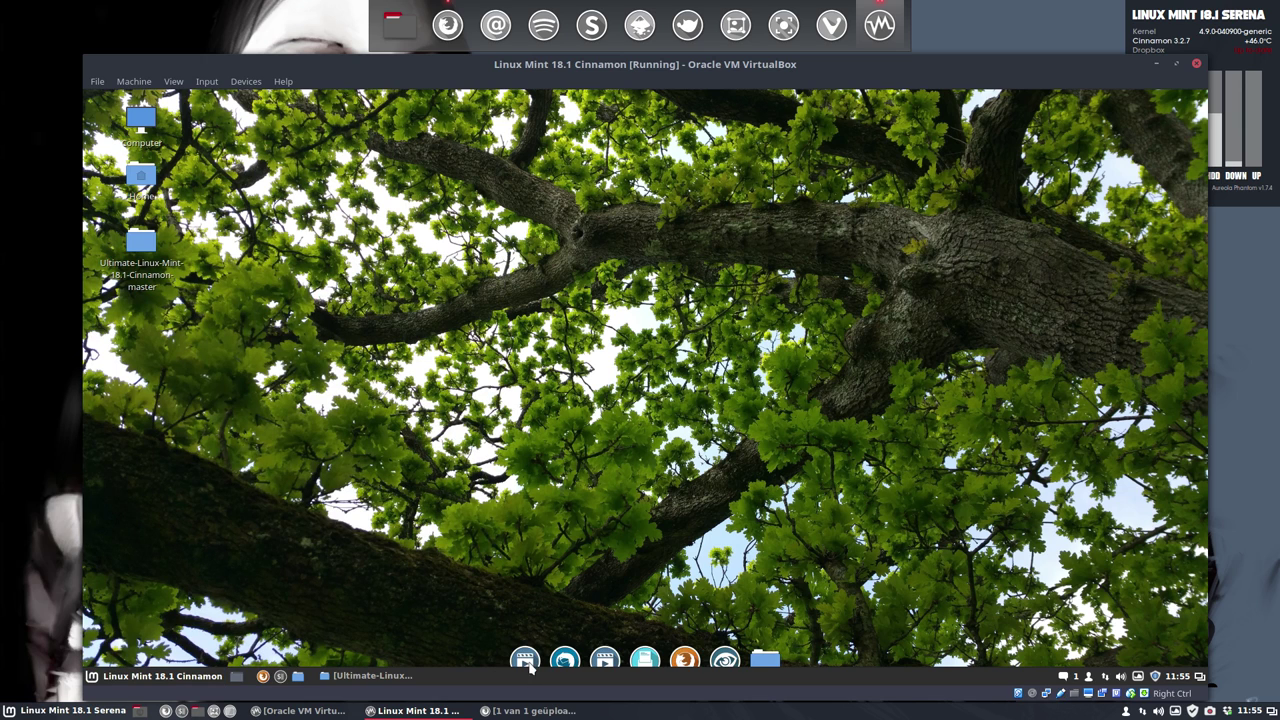
{"action": "right_click", "coordinate": [529, 663]}
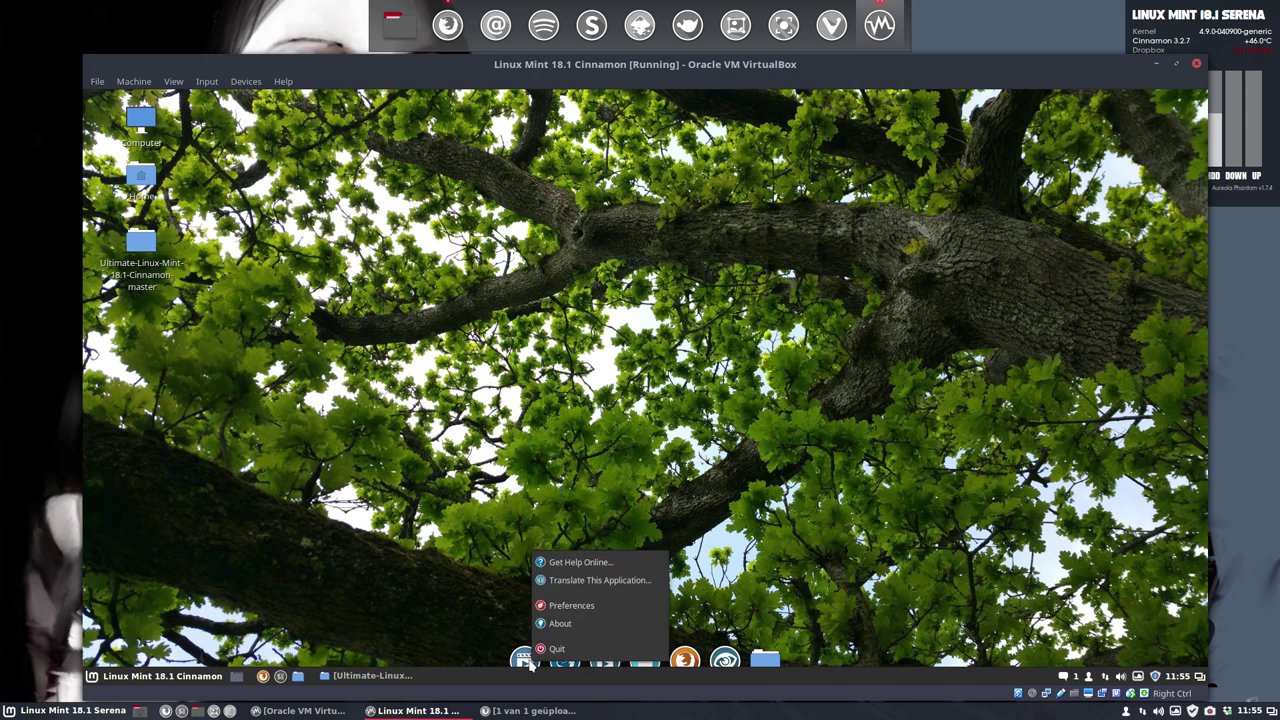
{"action": "left_click", "coordinate": [571, 606]}
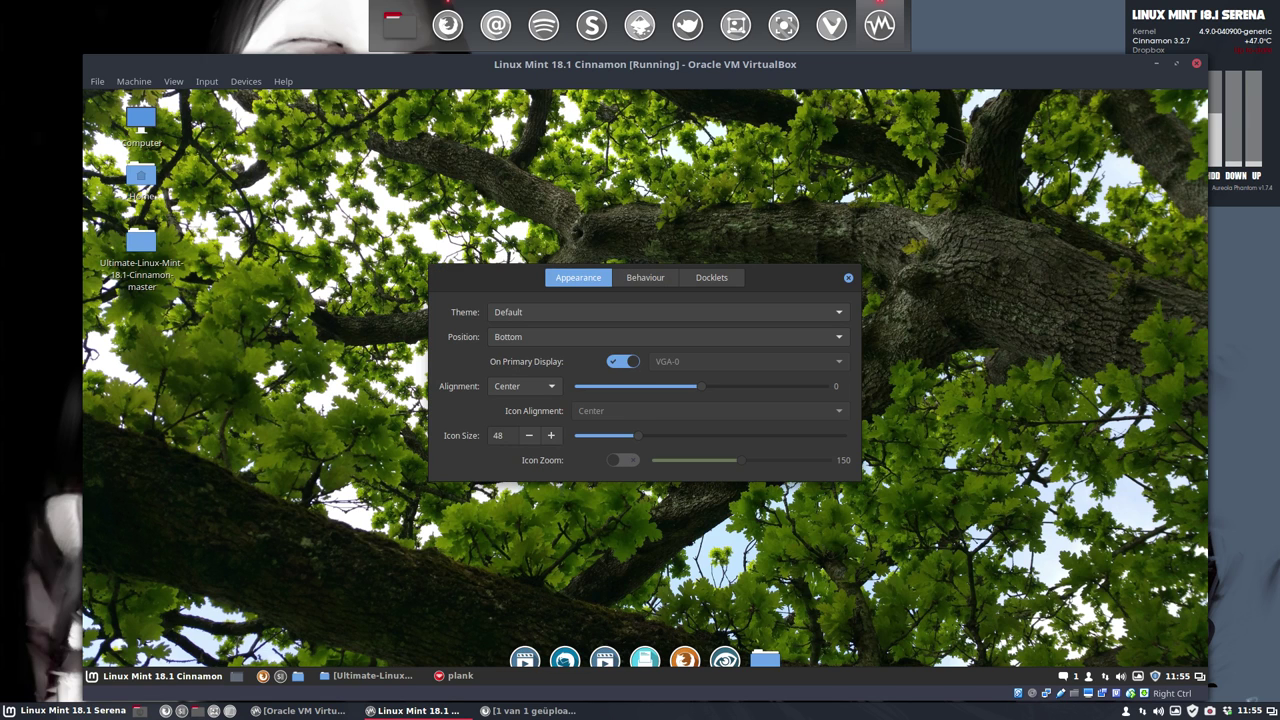
{"action": "left_click", "coordinate": [567, 338]}
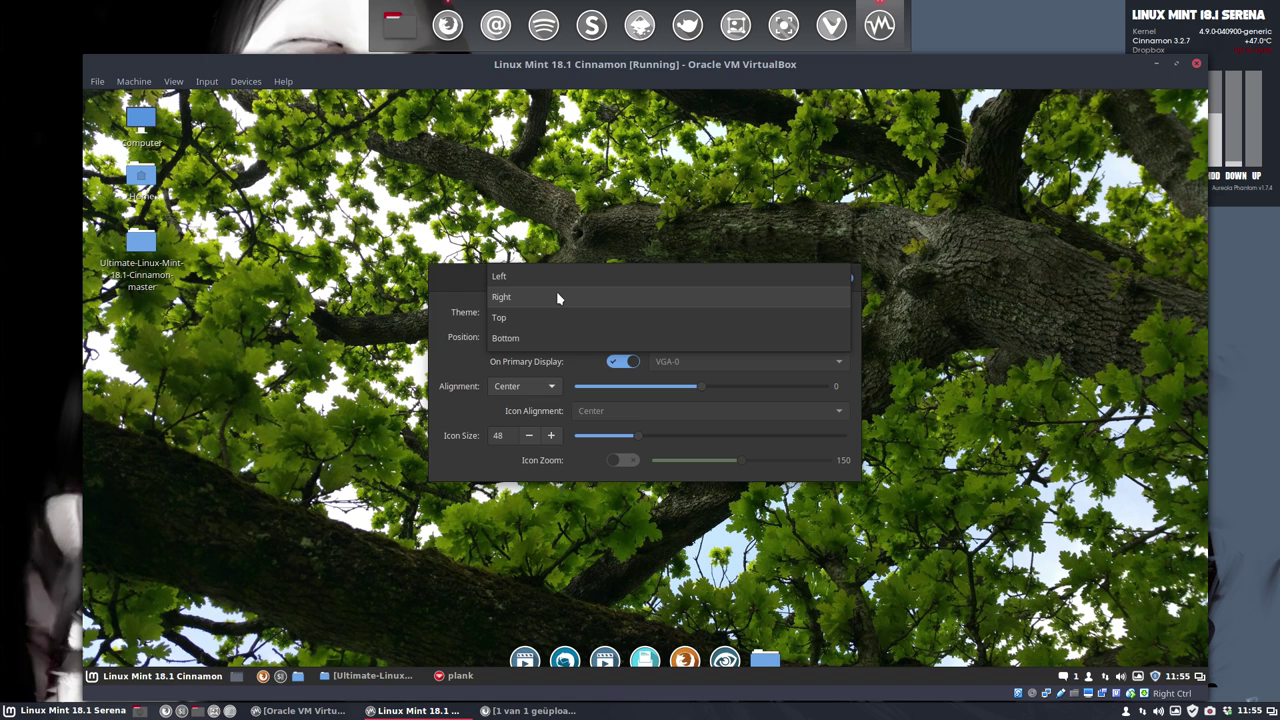
{"action": "left_click", "coordinate": [553, 317]}
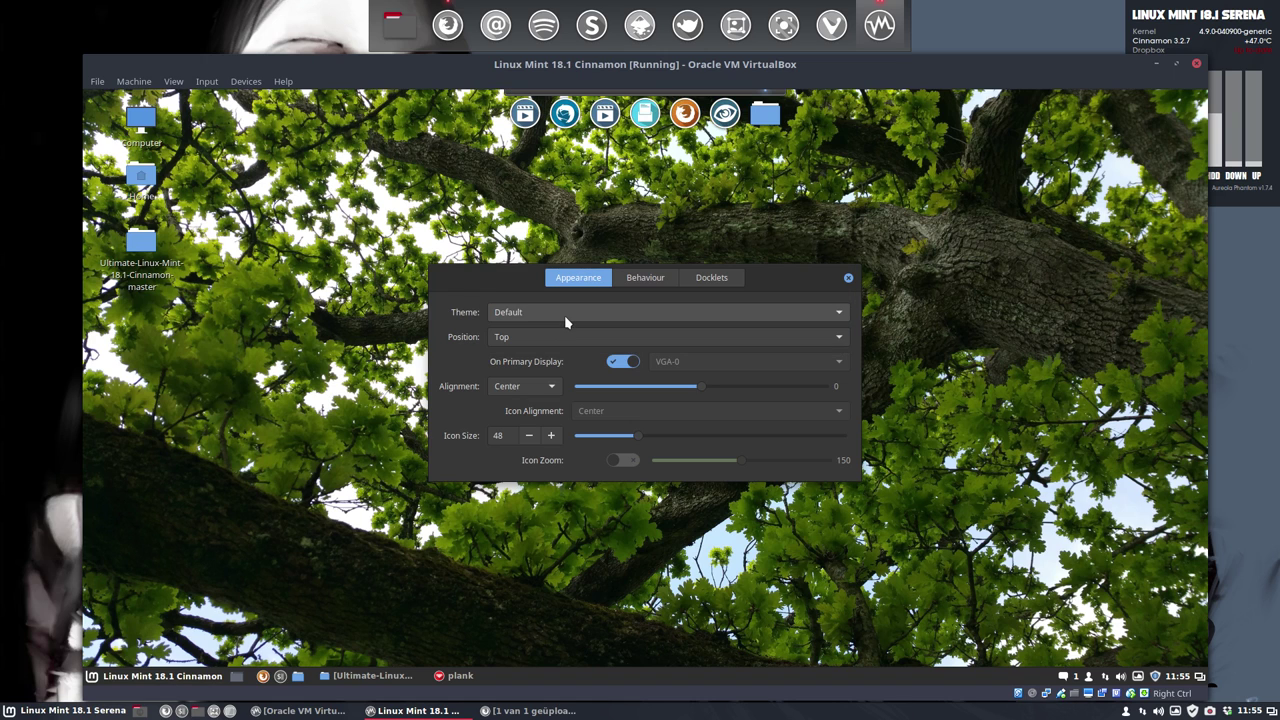
- Browse the Plank dock themes from AyasYellow onward, apply the HTC theme and close the preferences
{"action": "left_click", "coordinate": [565, 318]}
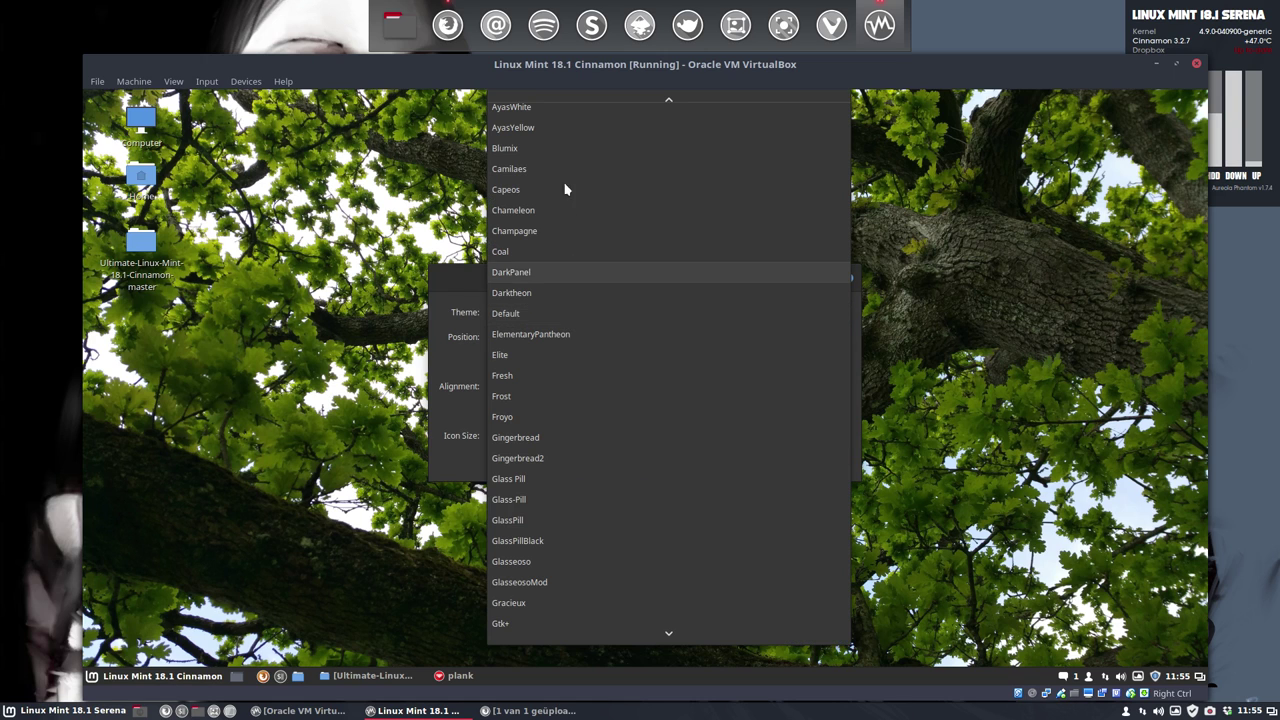
{"action": "left_click", "coordinate": [561, 136]}
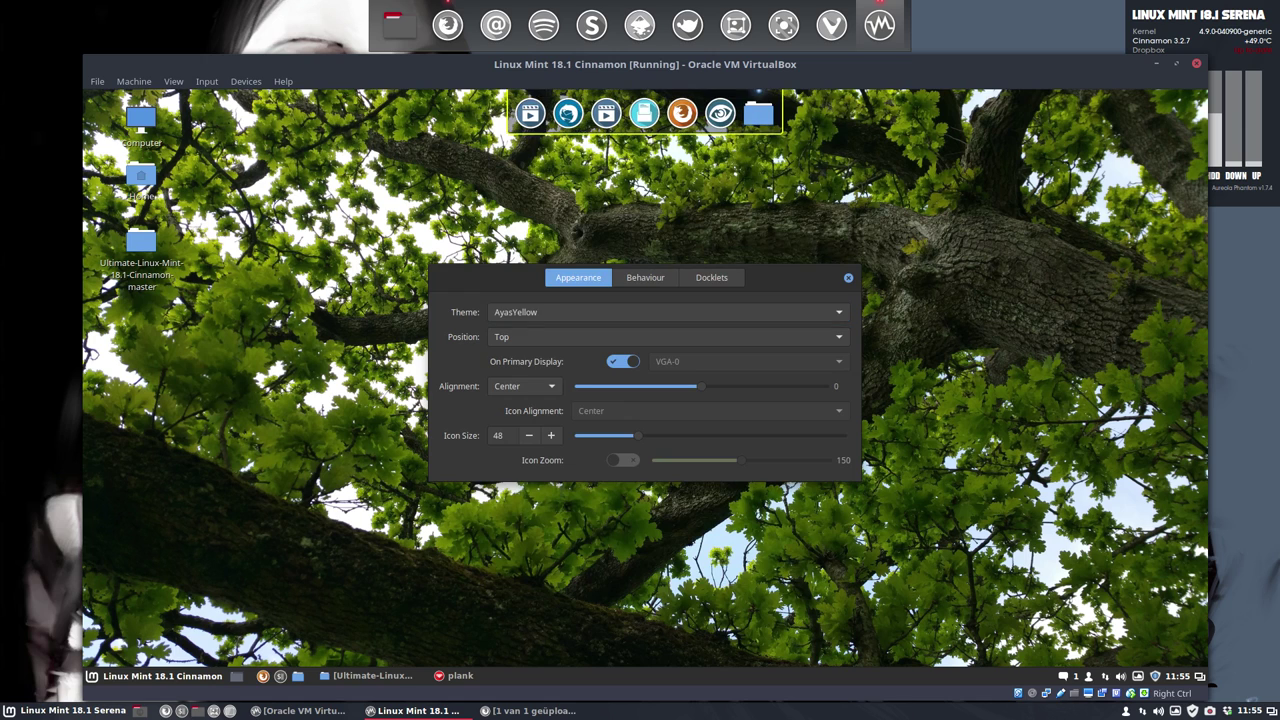
{"action": "key", "text": "Down"}
{"action": "key", "text": "Down"}
{"action": "key", "text": "Down"}
{"action": "key", "text": "Down"}
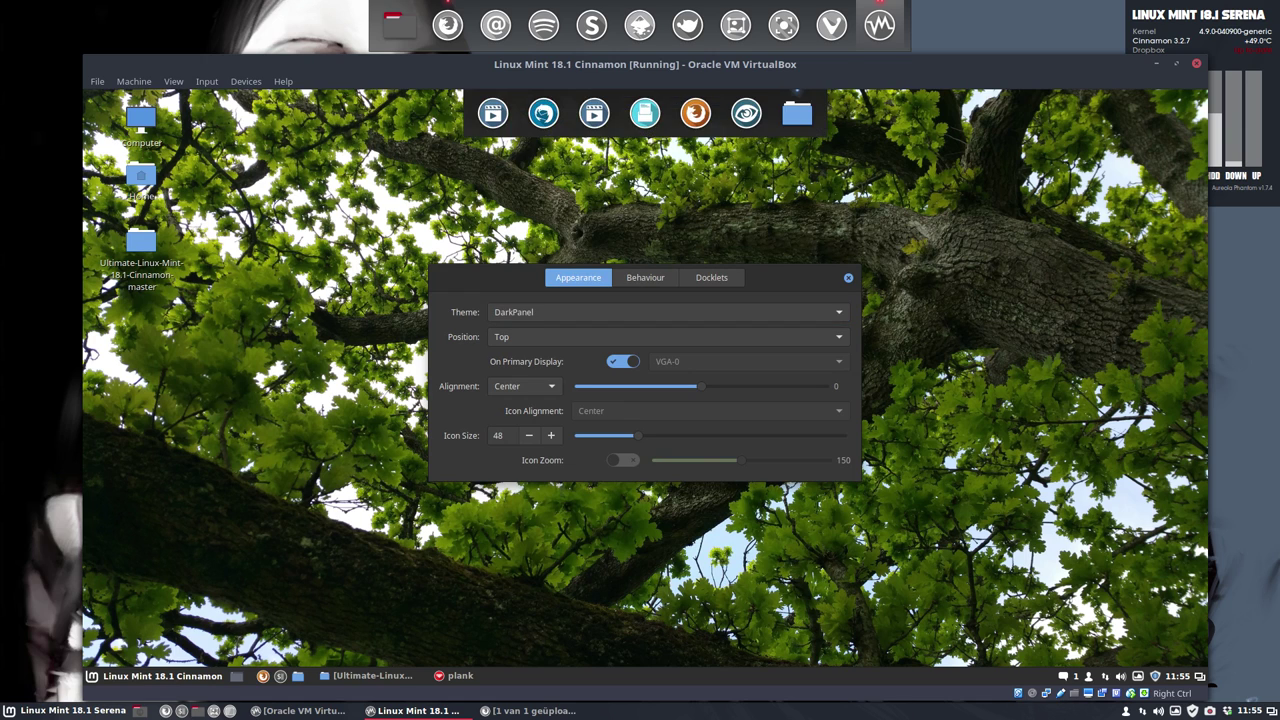
{"action": "key", "text": "Down"}
{"action": "key", "text": "Down"}
{"action": "key", "text": "Down"}
{"action": "key", "text": "Down"}
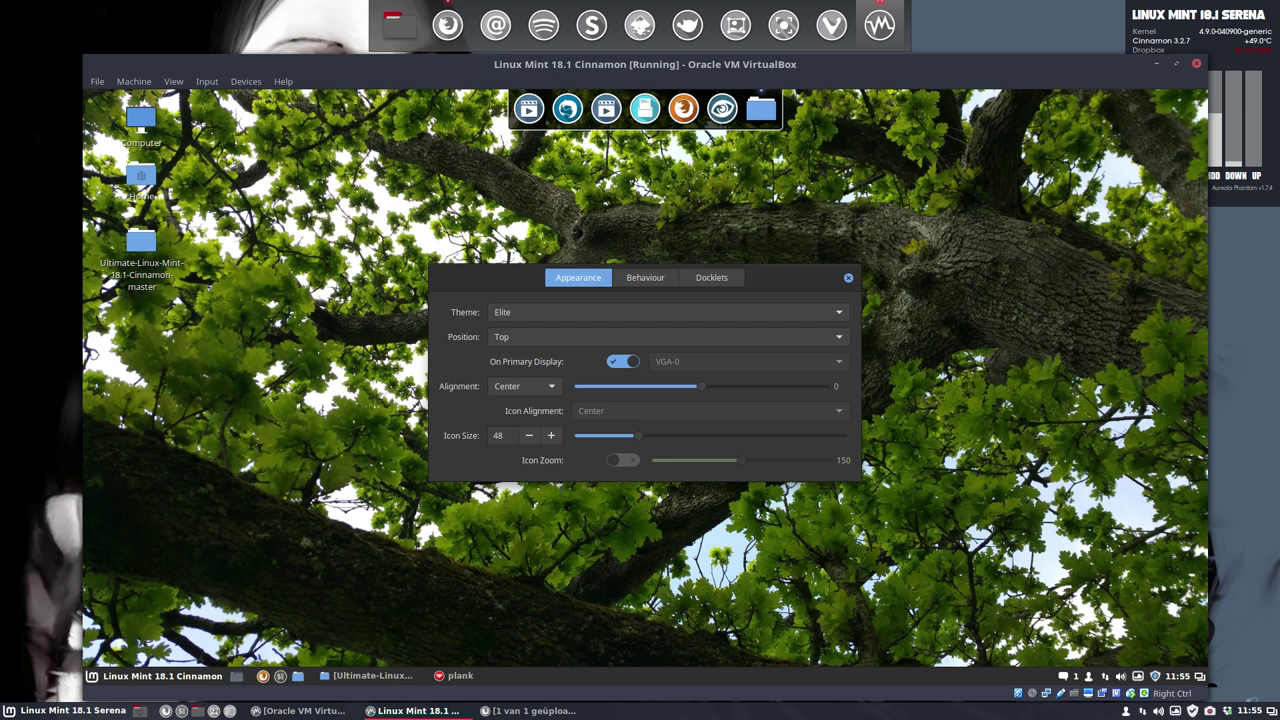
{"action": "key", "text": "Down"}
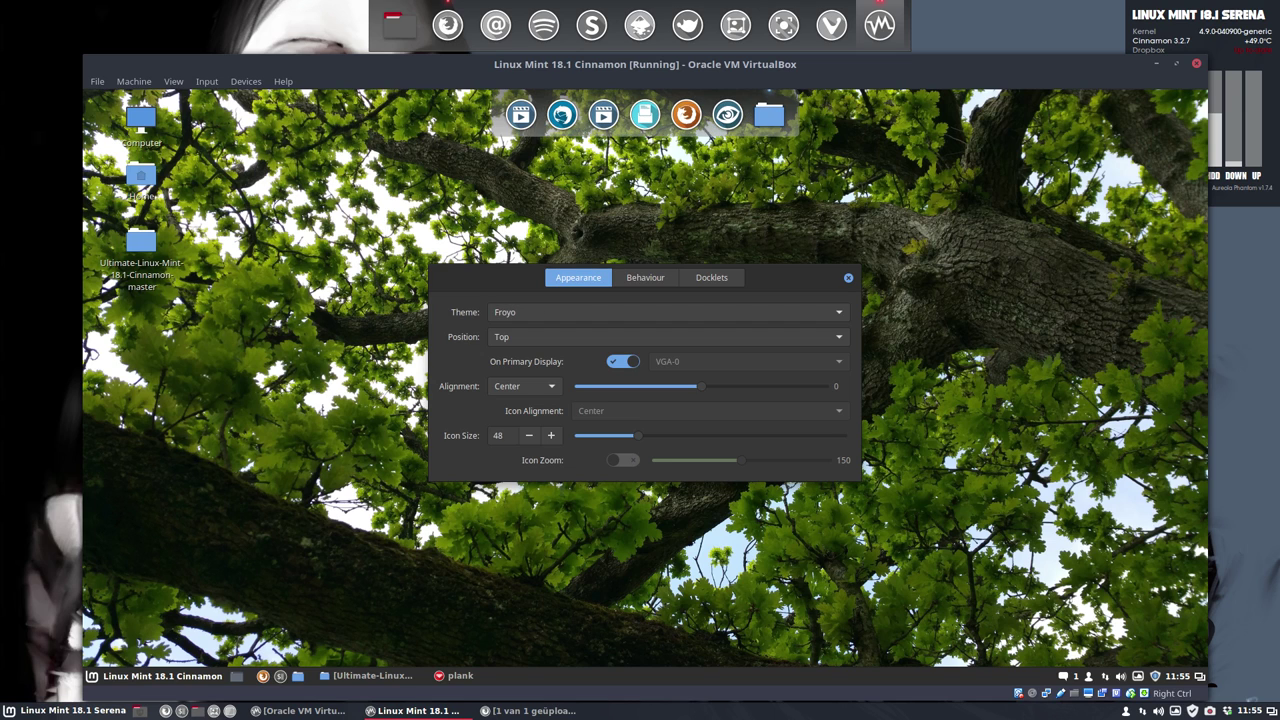
{"action": "key", "text": "Down"}
{"action": "key", "text": "Down"}
{"action": "key", "text": "Down"}
{"action": "key", "text": "Down"}
{"action": "key", "text": "Down"}
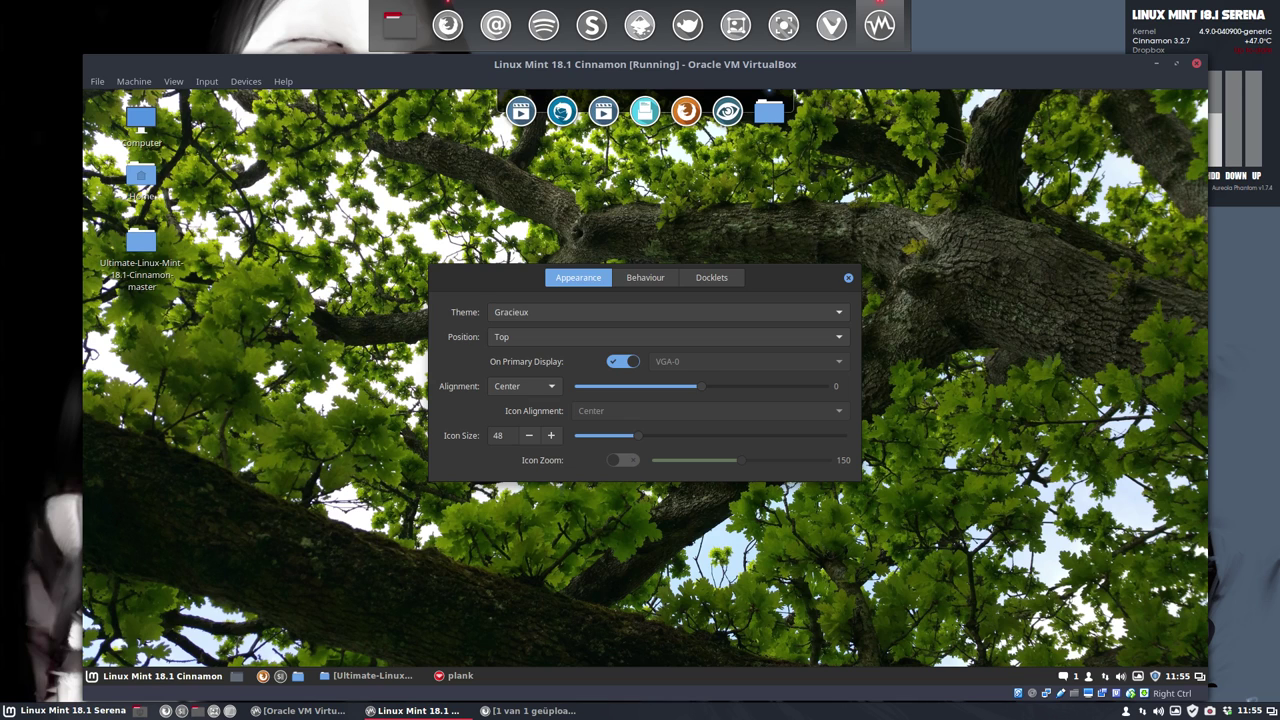
{"action": "key", "text": "Down"}
{"action": "key", "text": "Down"}
{"action": "key", "text": "Down"}
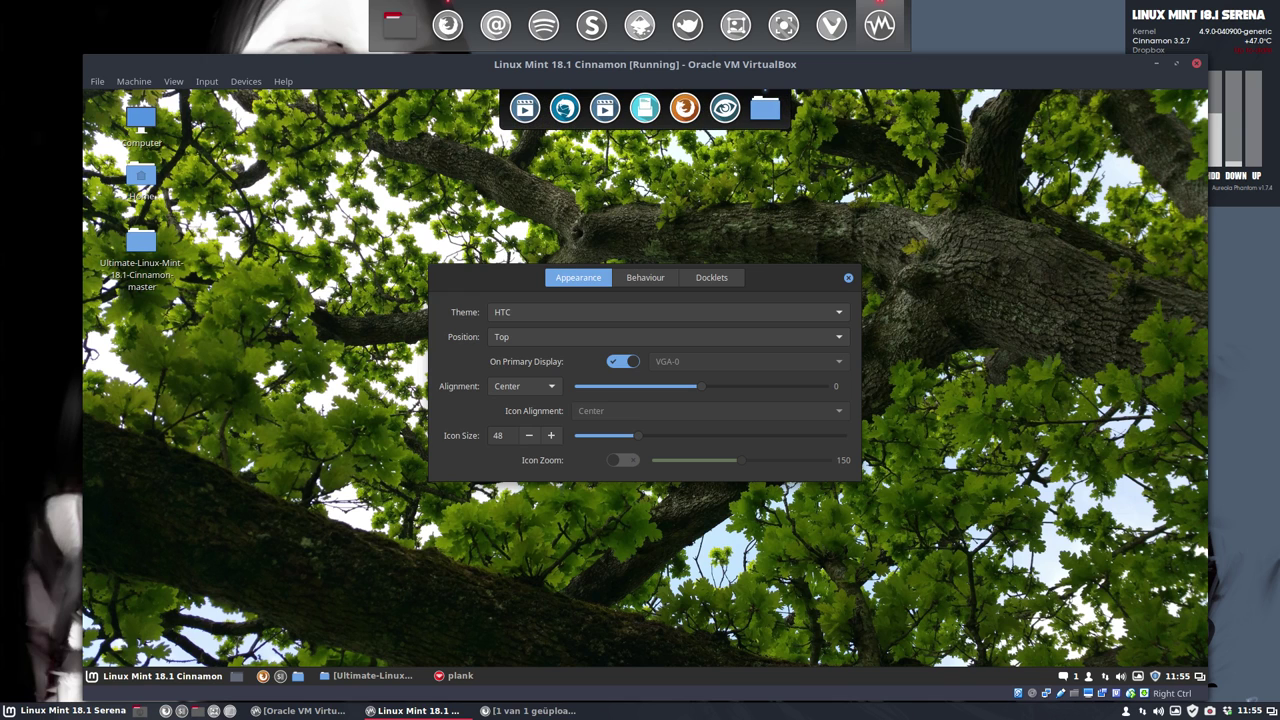
{"action": "left_click", "coordinate": [848, 279]}
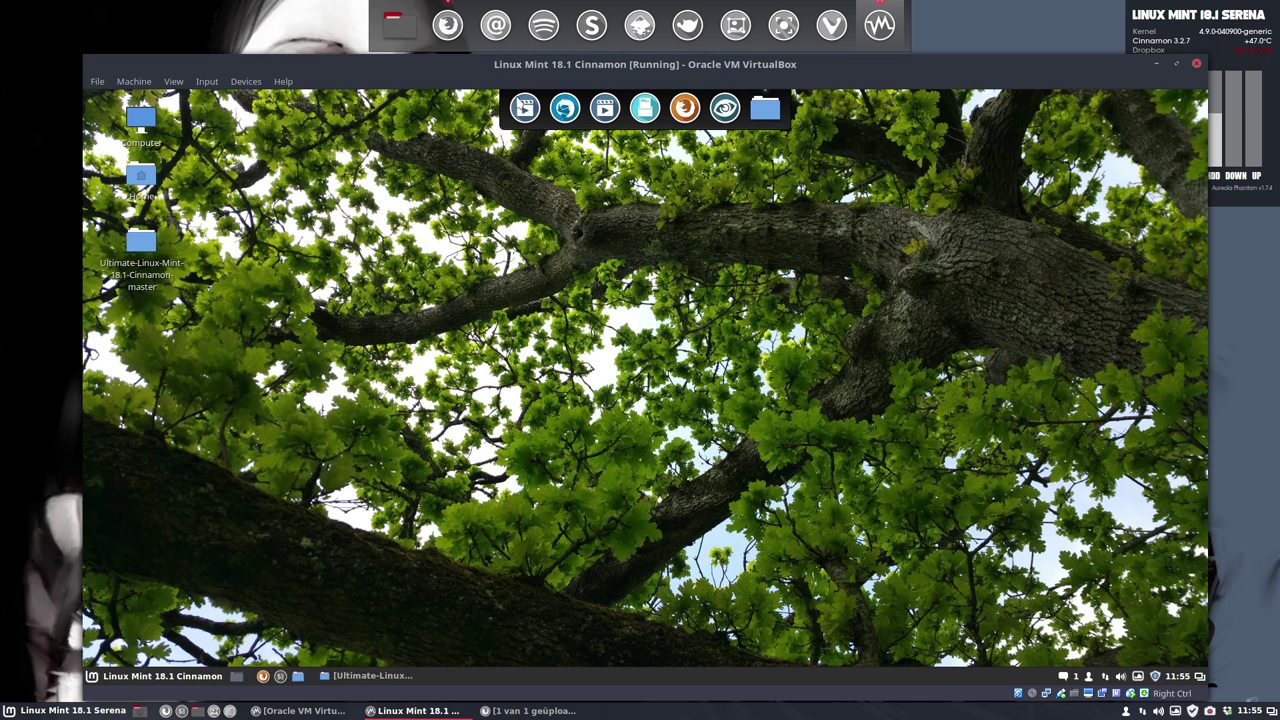
- Reopen the Plank dock's preferences, switch on icon zoom, increase the icon size and close the preferences
{"action": "right_click", "coordinate": [652, 107]}
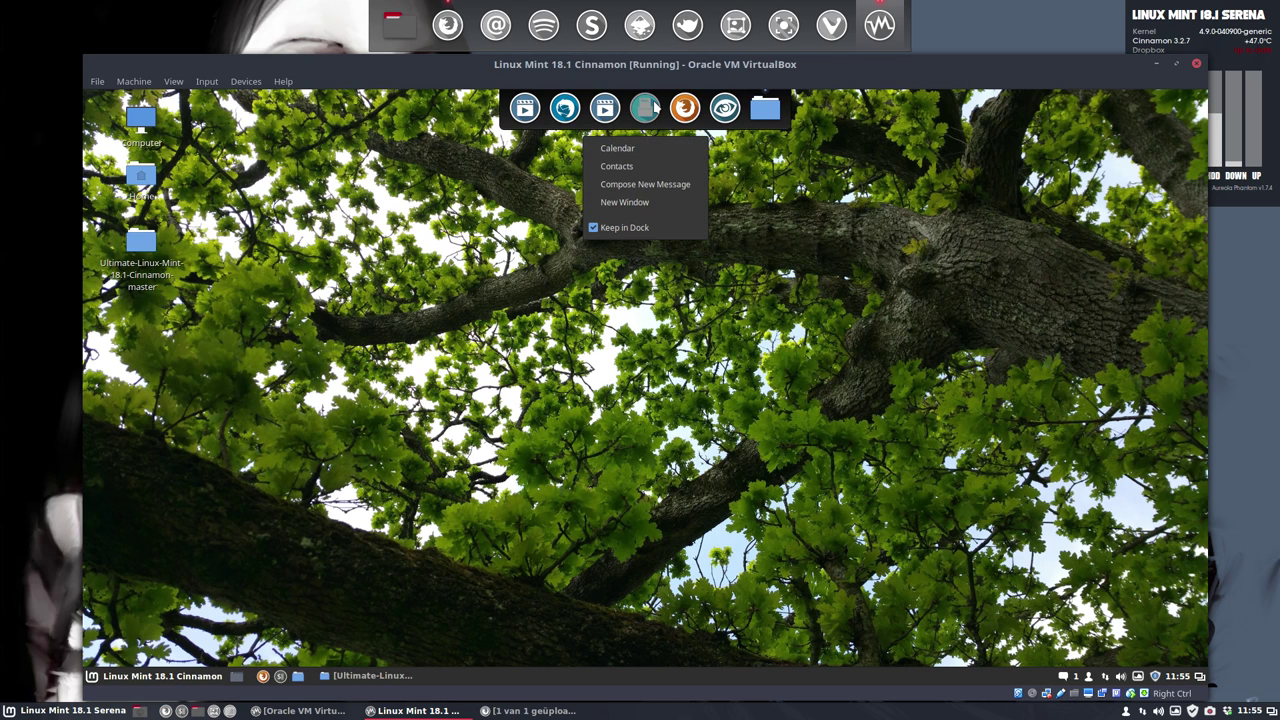
{"action": "left_click", "coordinate": [655, 107]}
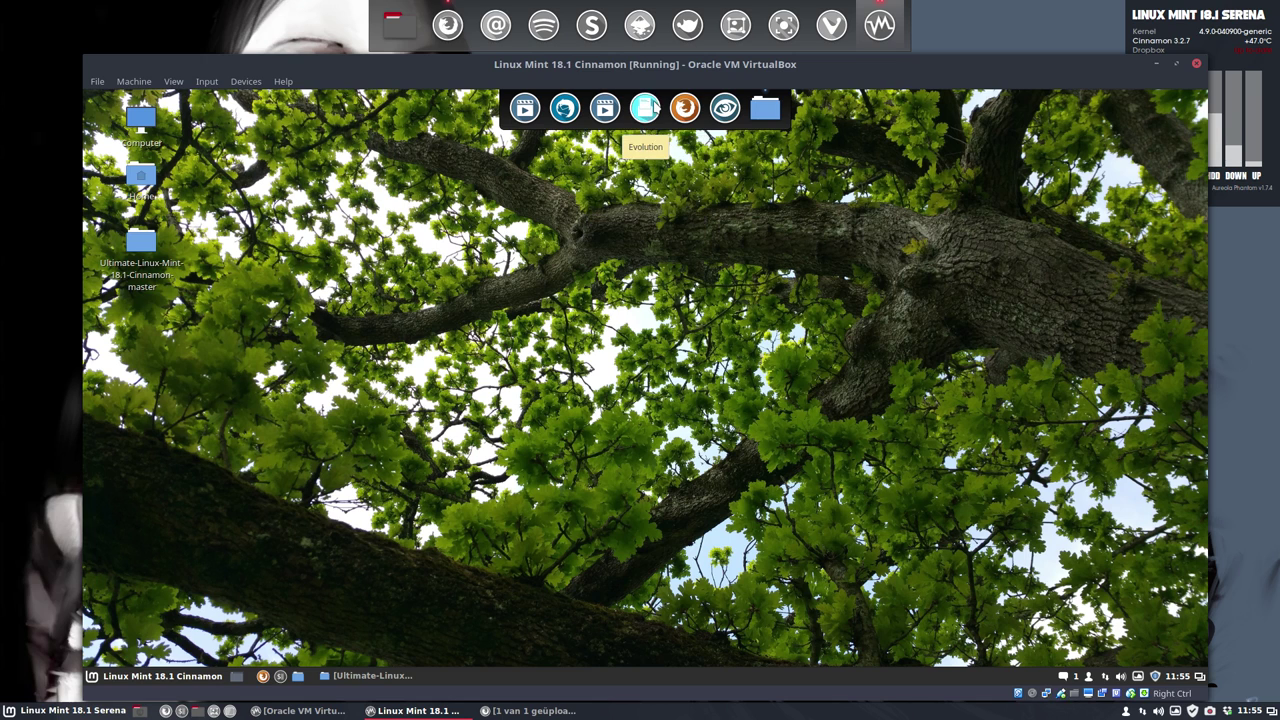
{"action": "right_click", "coordinate": [655, 107], "text": "ctrl"}
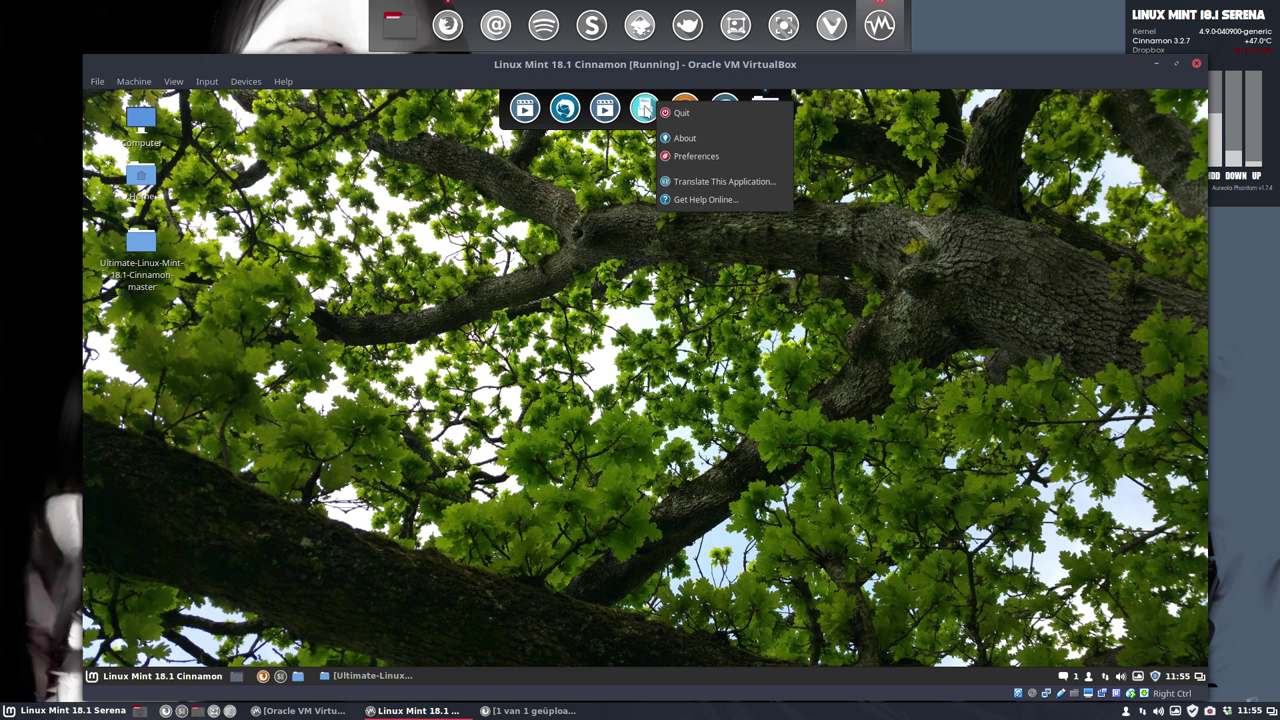
{"action": "left_click", "coordinate": [705, 158]}
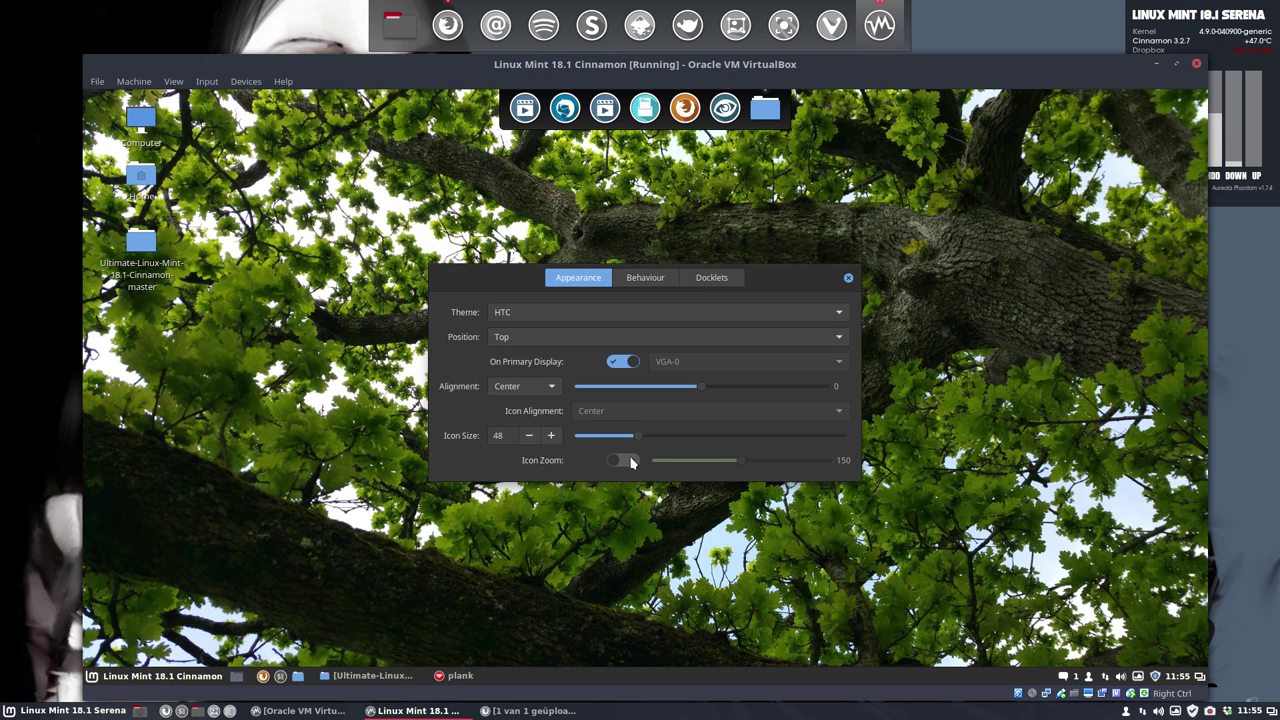
{"action": "left_click", "coordinate": [631, 462]}
{"action": "left_click", "coordinate": [668, 441]}
{"action": "left_click", "coordinate": [848, 278]}
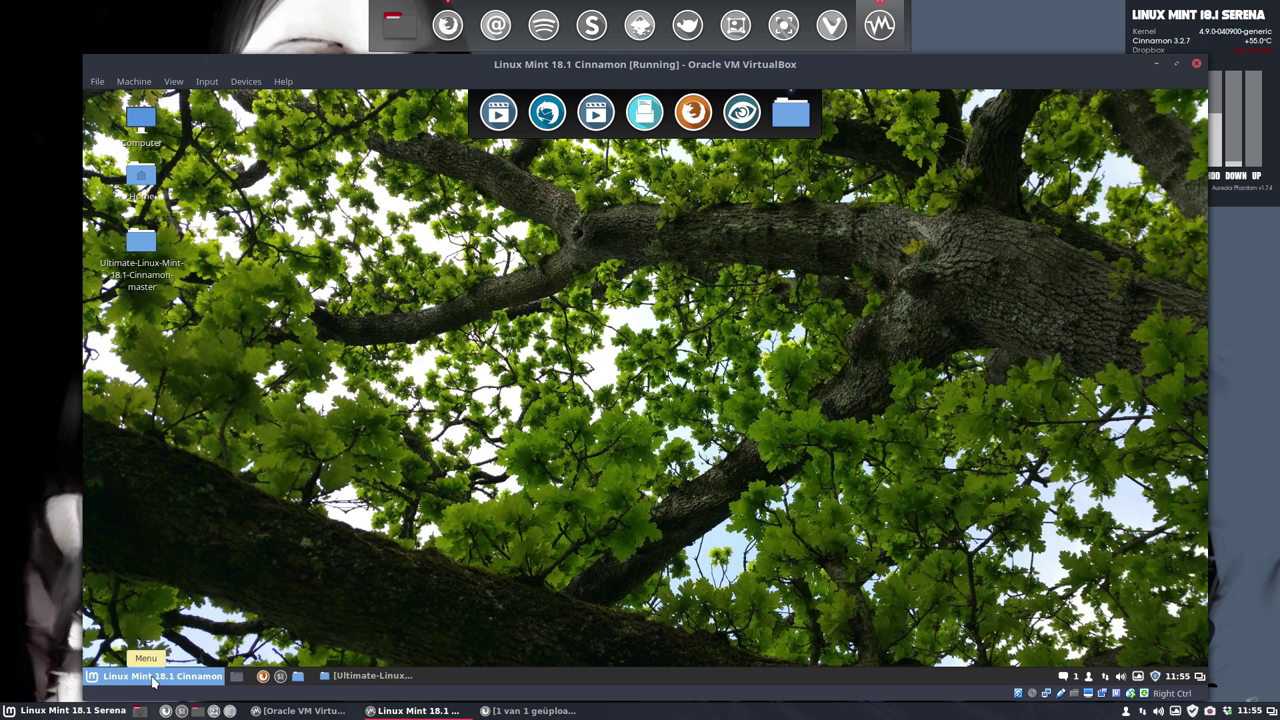
- Find and open the Startup Applications settings
{"action": "left_click", "coordinate": [152, 681]}
{"action": "type", "text": "start"}
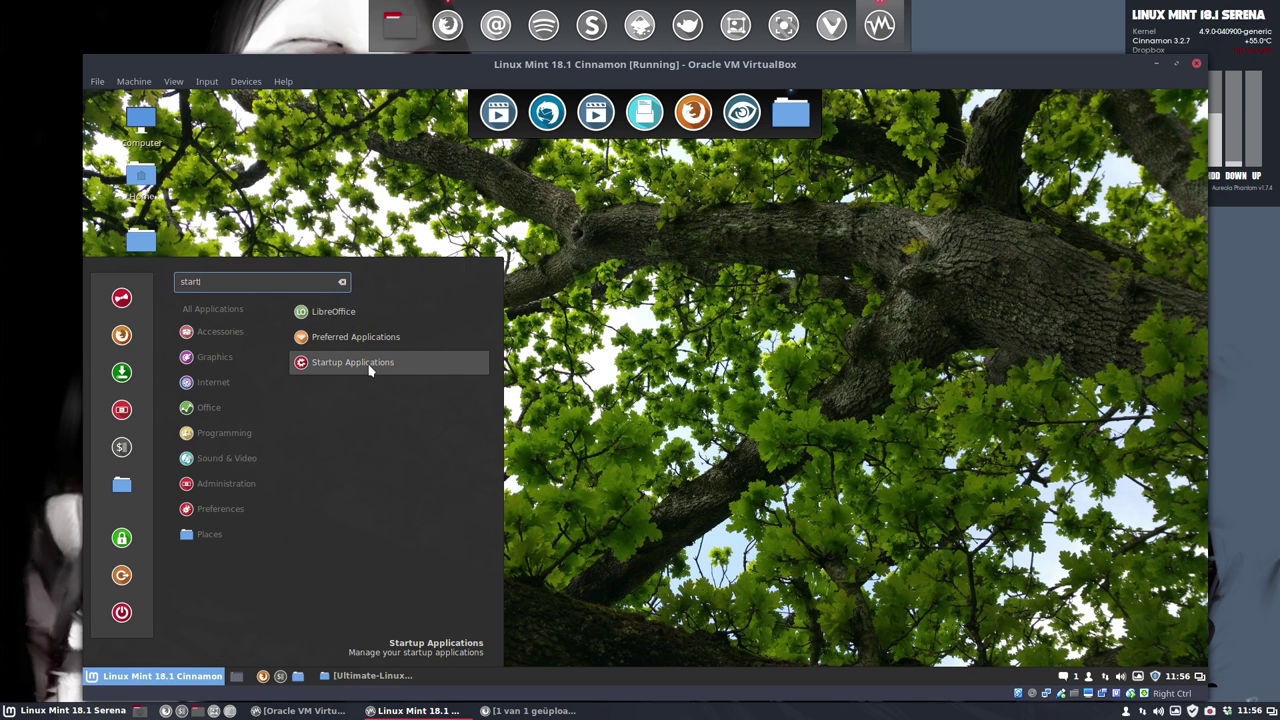
{"action": "left_click", "coordinate": [368, 364]}
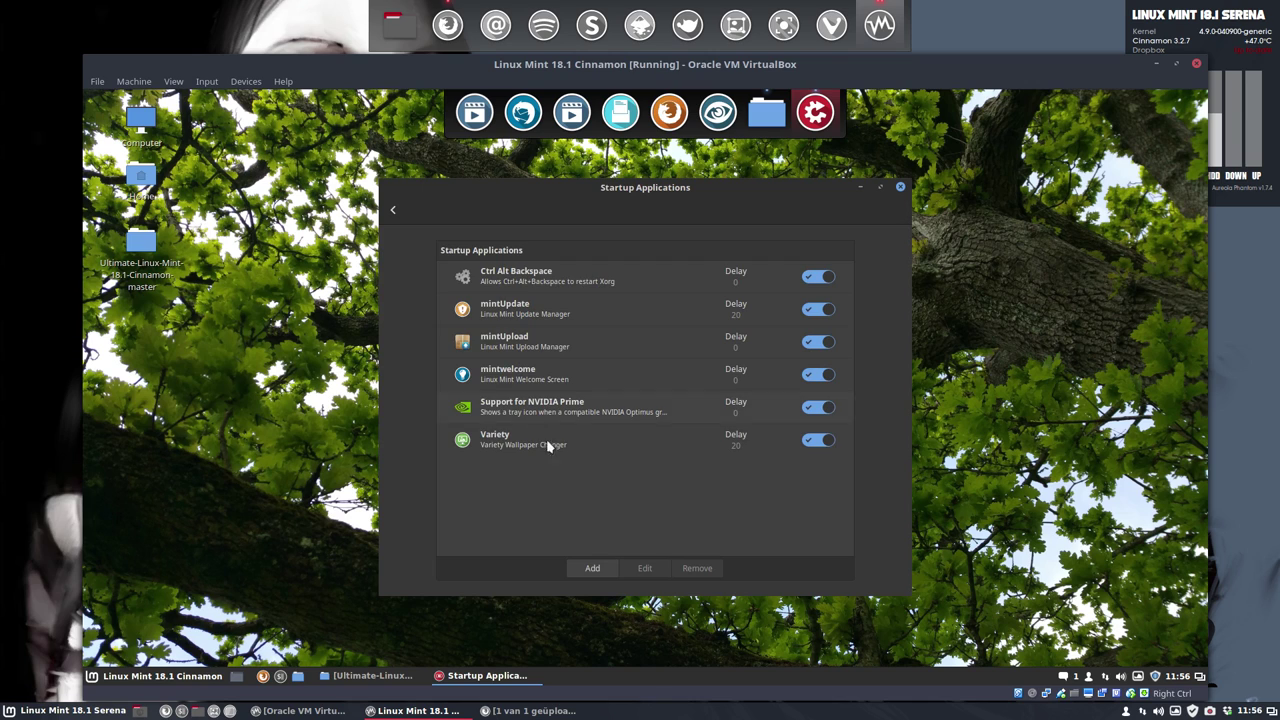
- Add Plank from the installed applications to the startup applications and close the settings window
{"action": "left_click", "coordinate": [593, 568]}
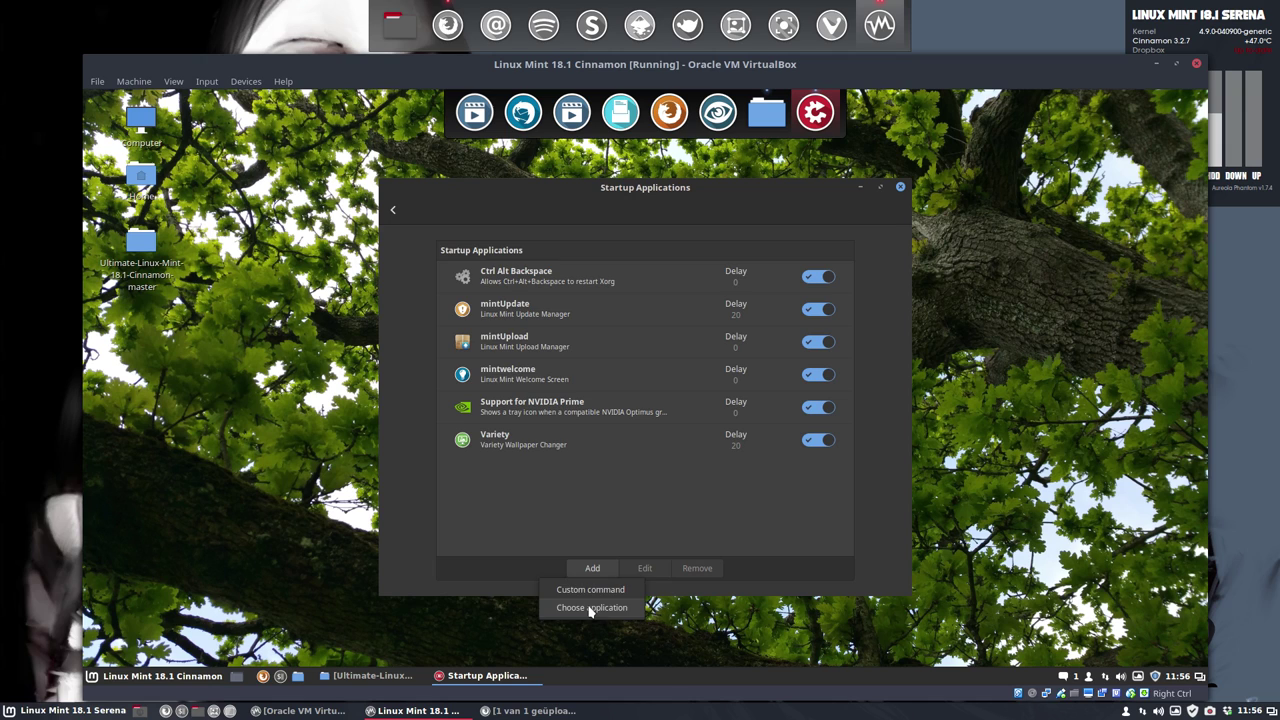
{"action": "left_click", "coordinate": [590, 608]}
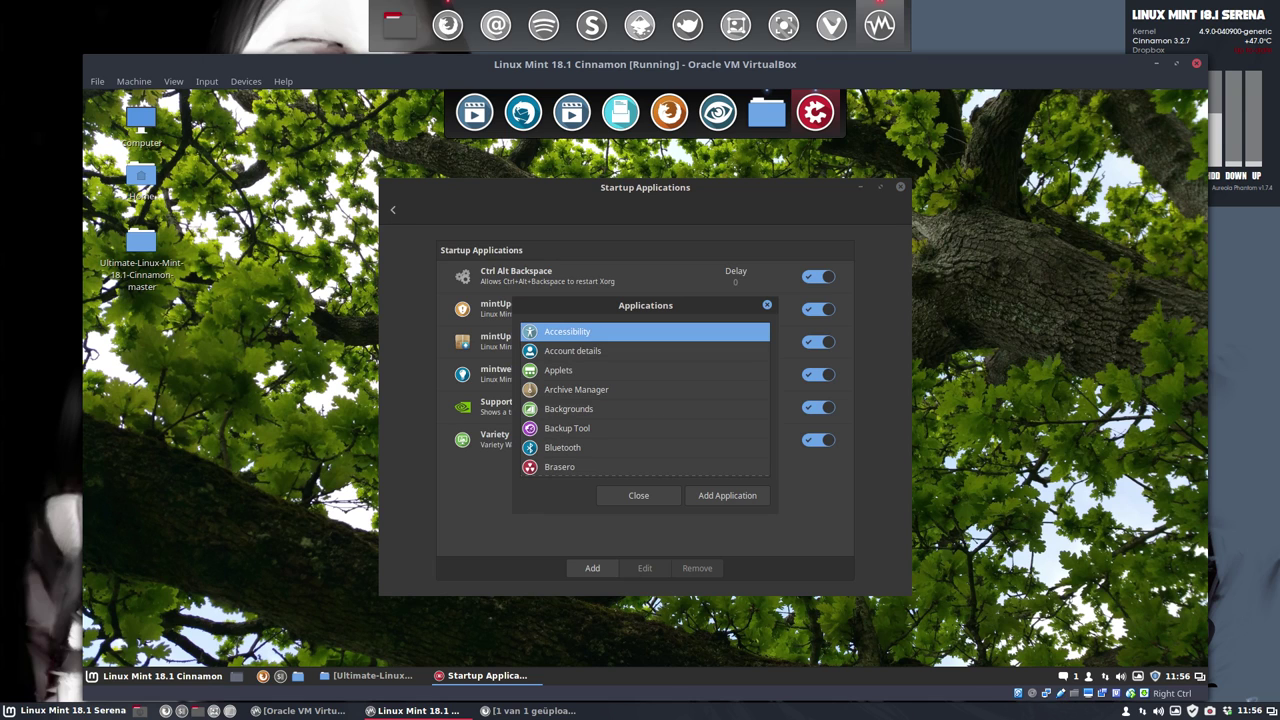
{"action": "type", "text": "plank"}
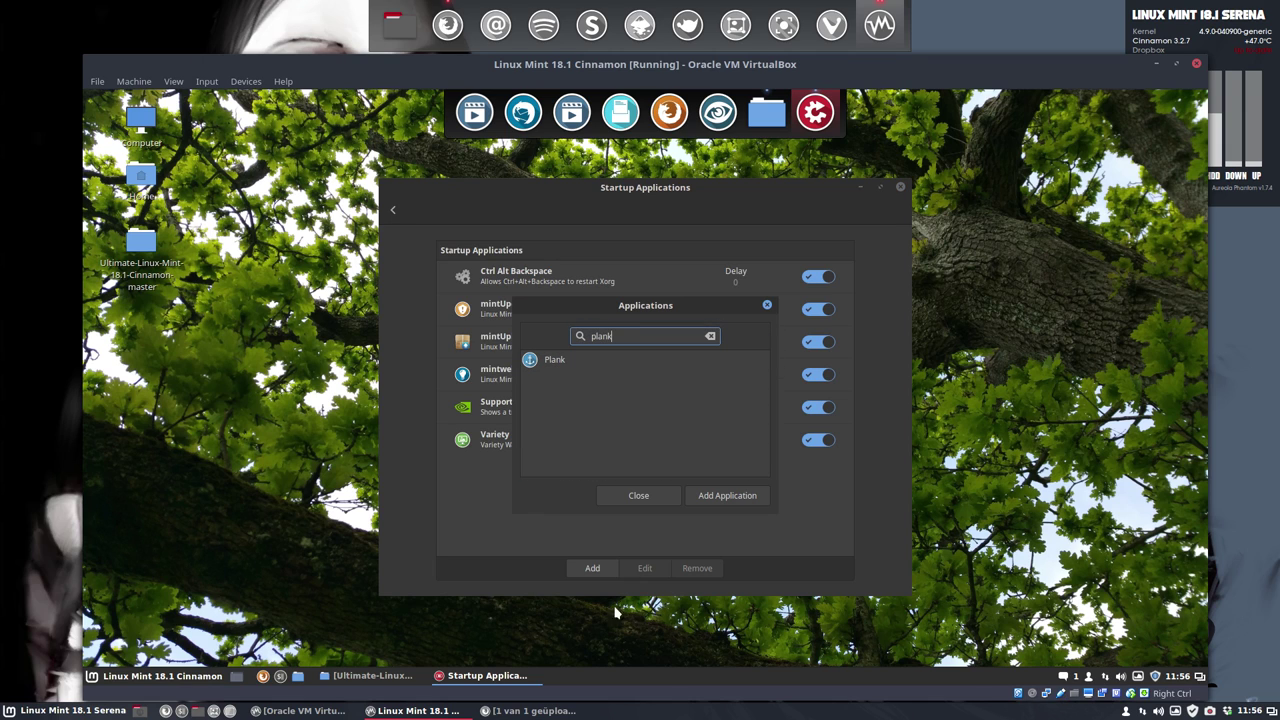
{"action": "left_click", "coordinate": [545, 359]}
{"action": "left_click", "coordinate": [712, 495]}
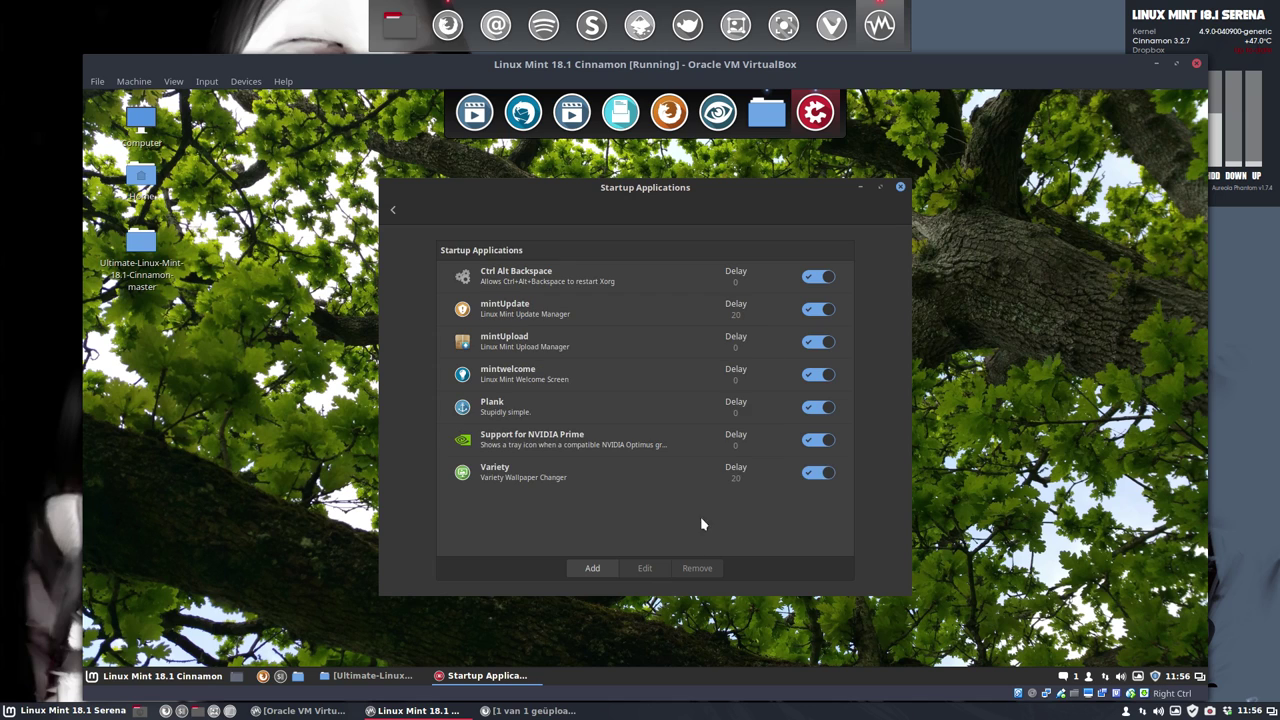
{"action": "left_click", "coordinate": [900, 187]}
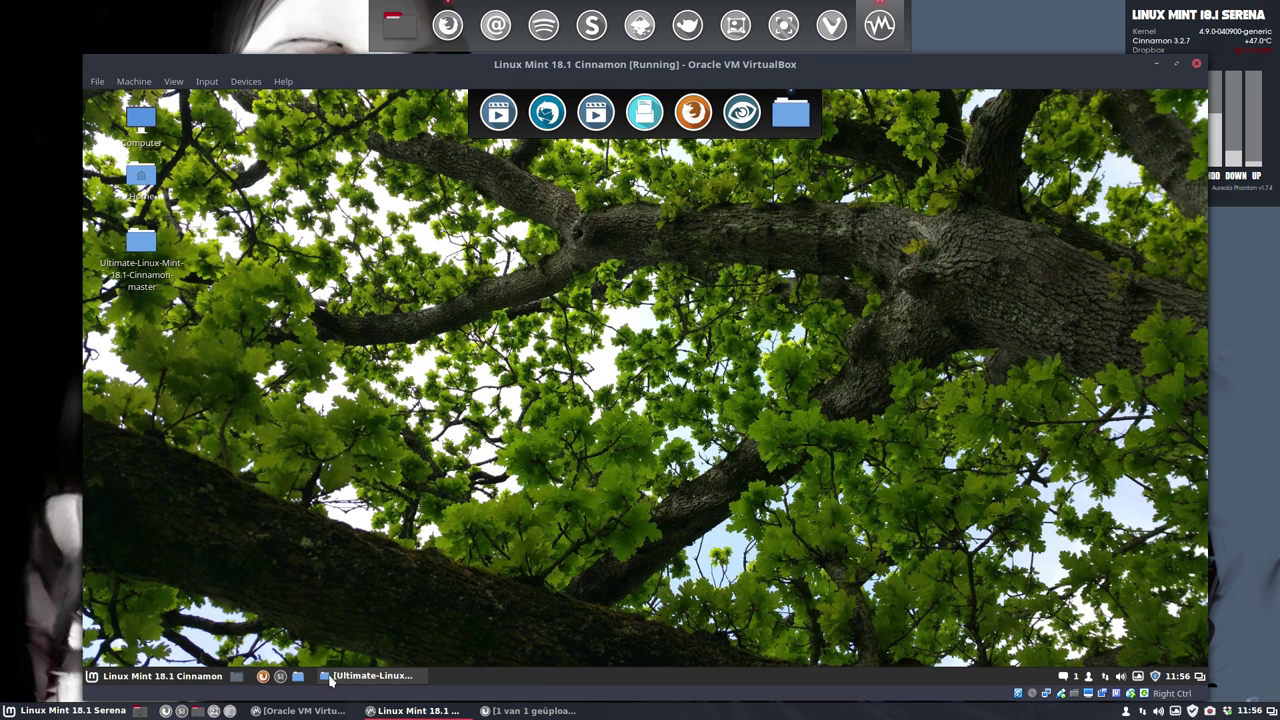
- Show hidden files in the home folder and bookmark the .aureola folder in the file manager
{"action": "left_click", "coordinate": [340, 676]}
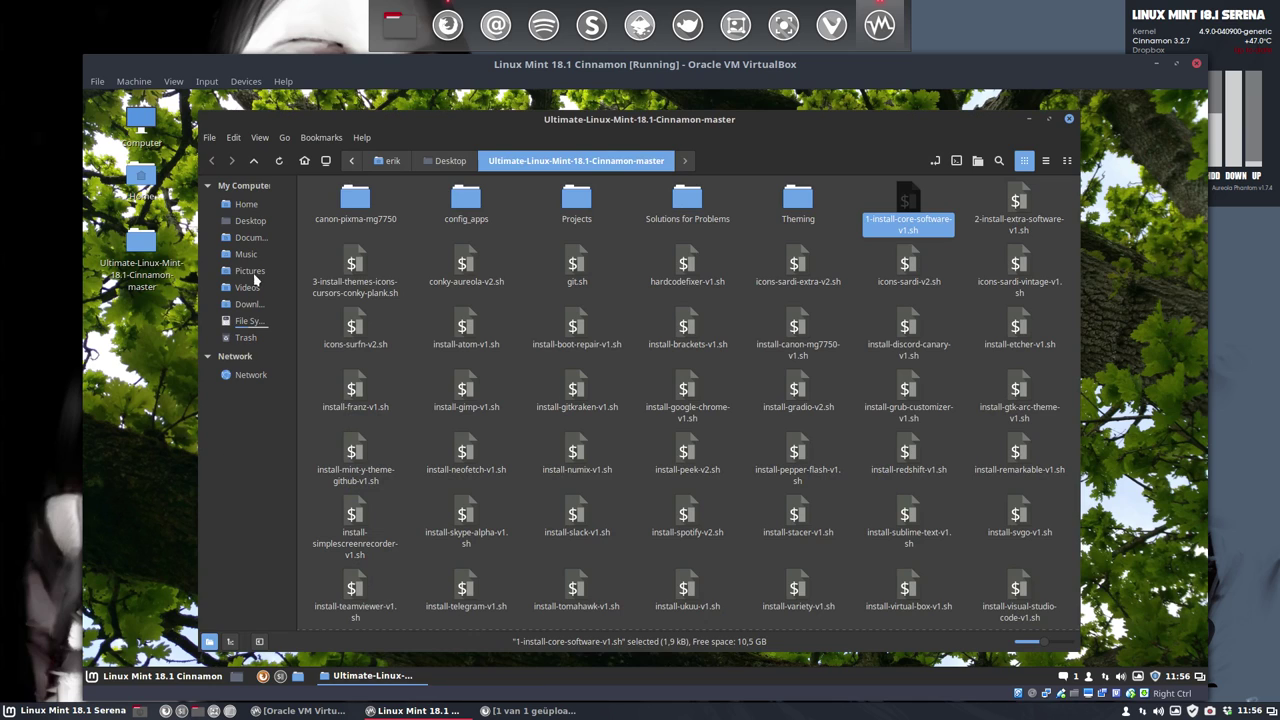
{"action": "left_click", "coordinate": [393, 161]}
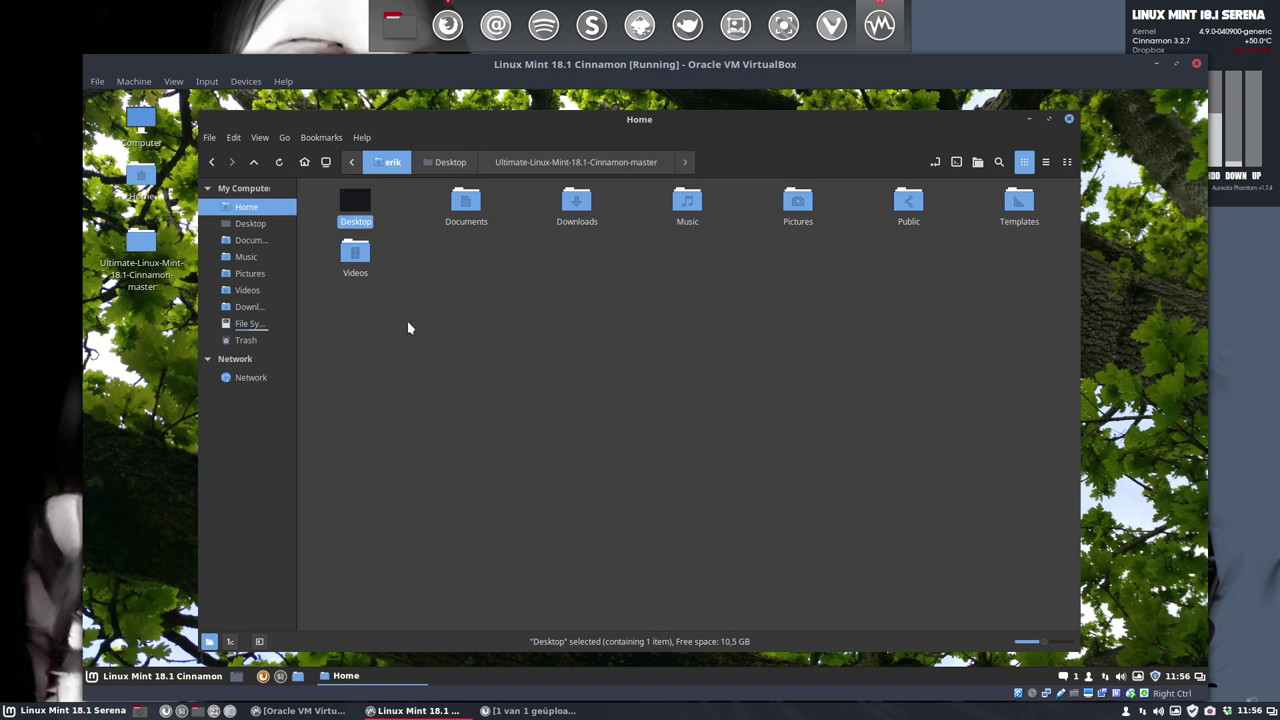
{"action": "left_click", "coordinate": [408, 328]}
{"action": "key", "text": "ctrl+h"}
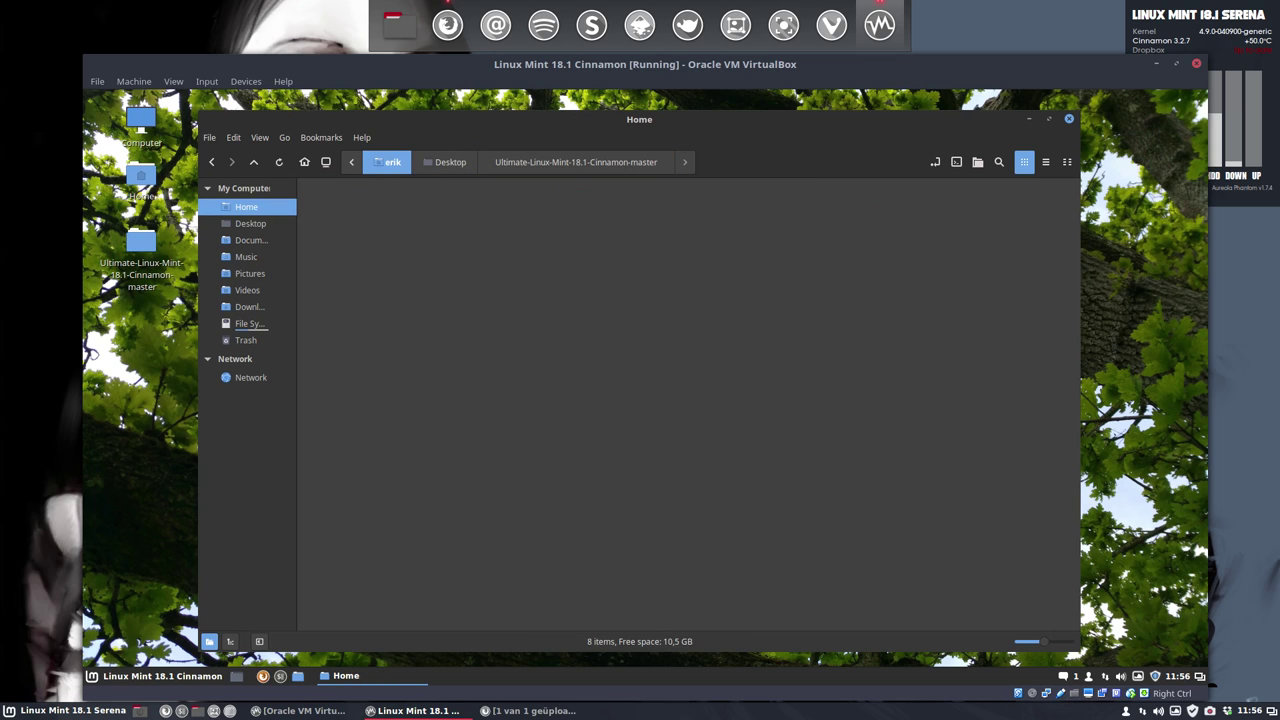
{"action": "left_click", "coordinate": [259, 137]}
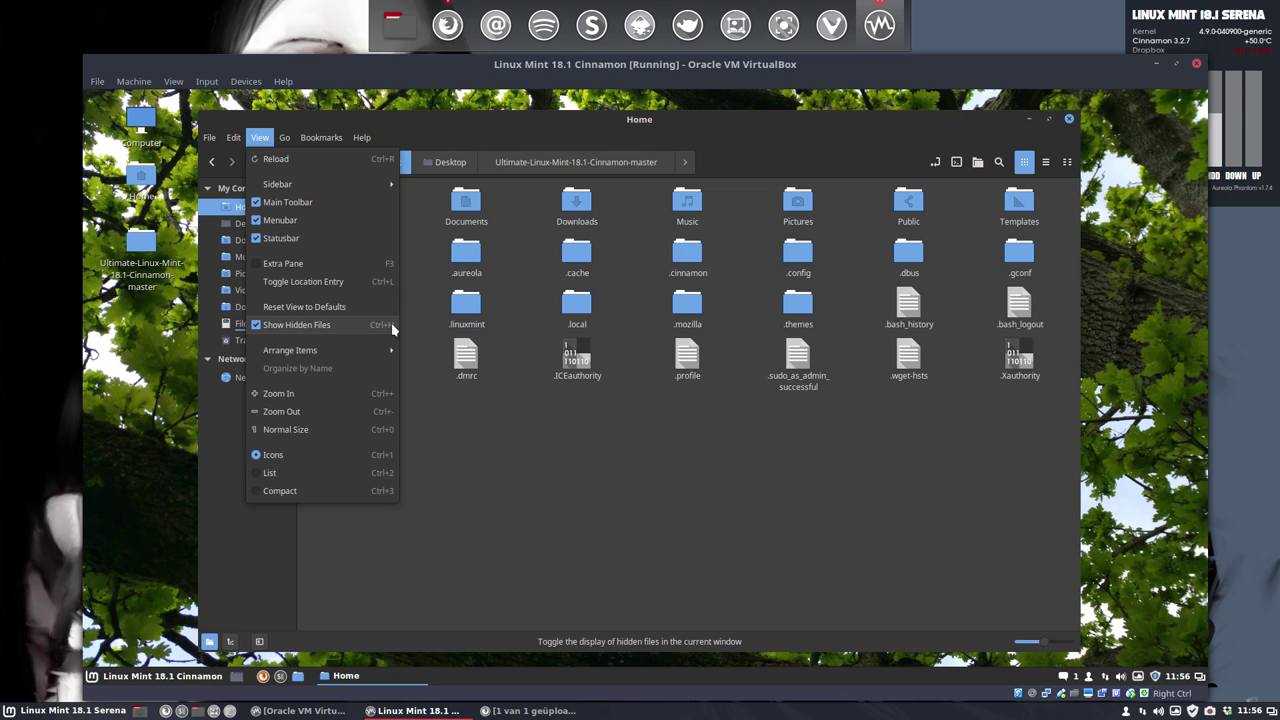
{"action": "left_click", "coordinate": [578, 515]}
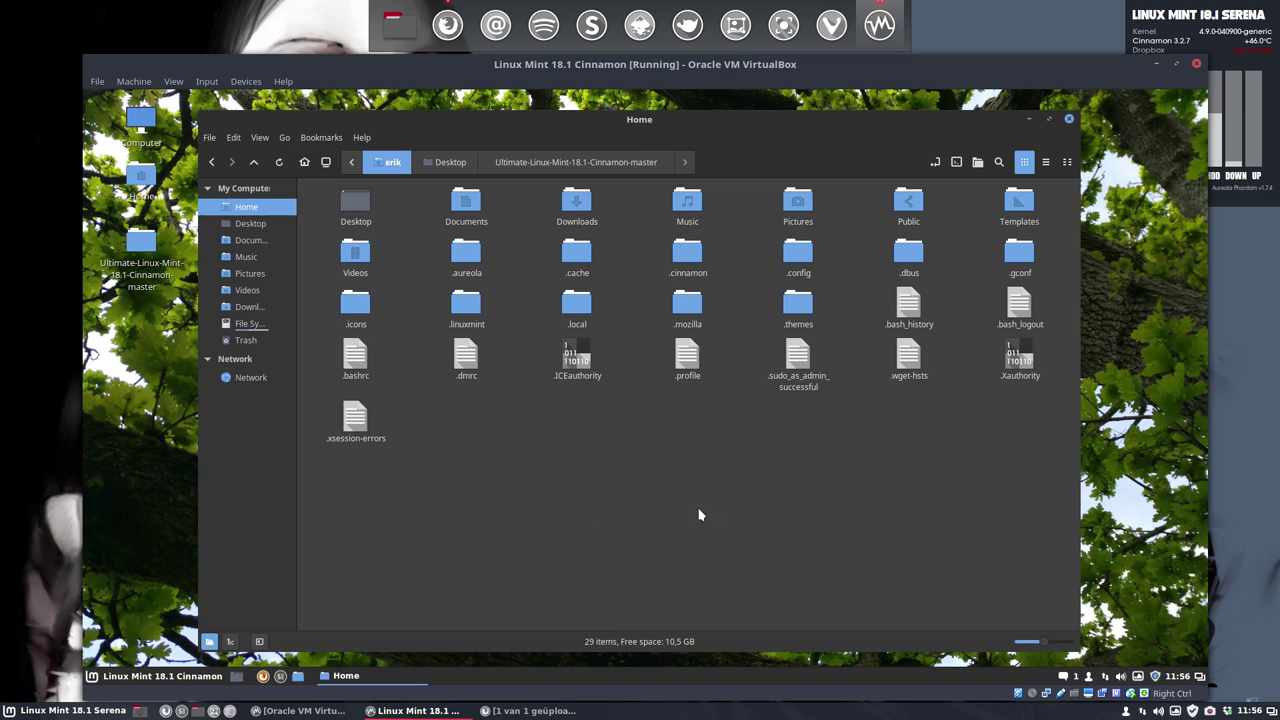
{"action": "left_click_drag", "start_coordinate": [466, 258], "coordinate": [238, 375]}
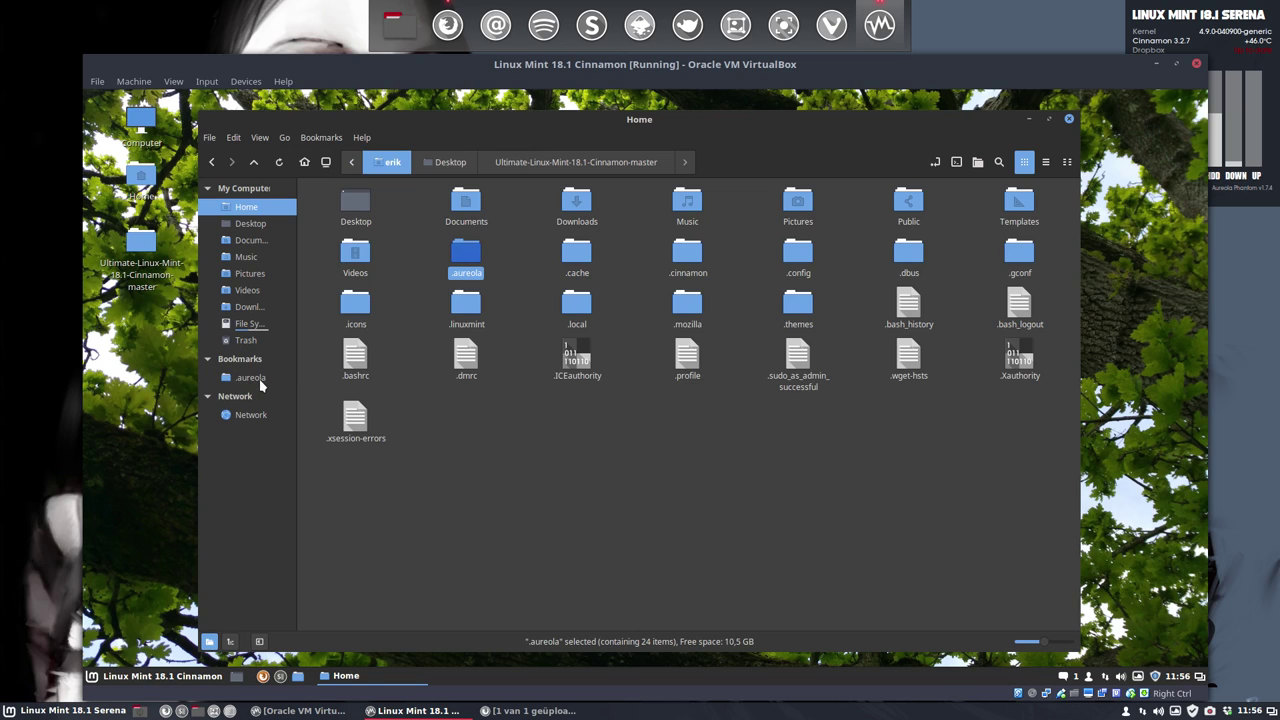
- Go to the phantom folder inside .aureola and open a terminal there
{"action": "left_click", "coordinate": [259, 381]}
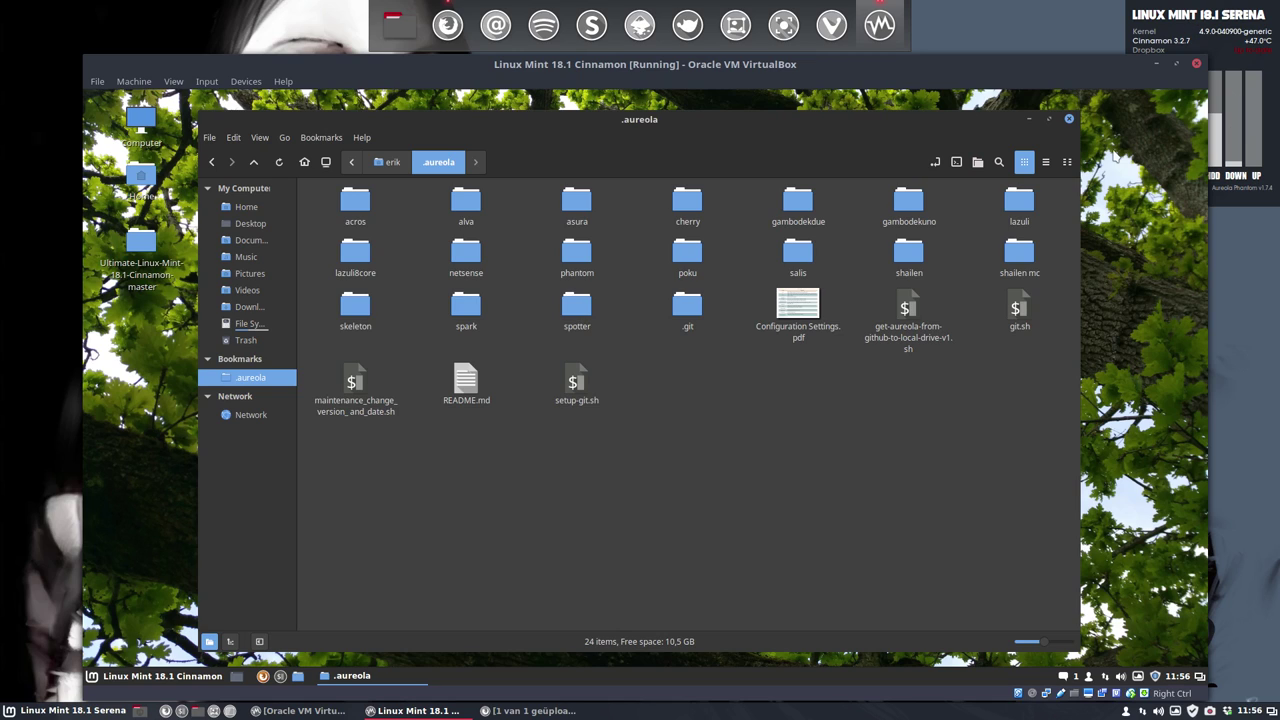
{"action": "left_click", "coordinate": [574, 257]}
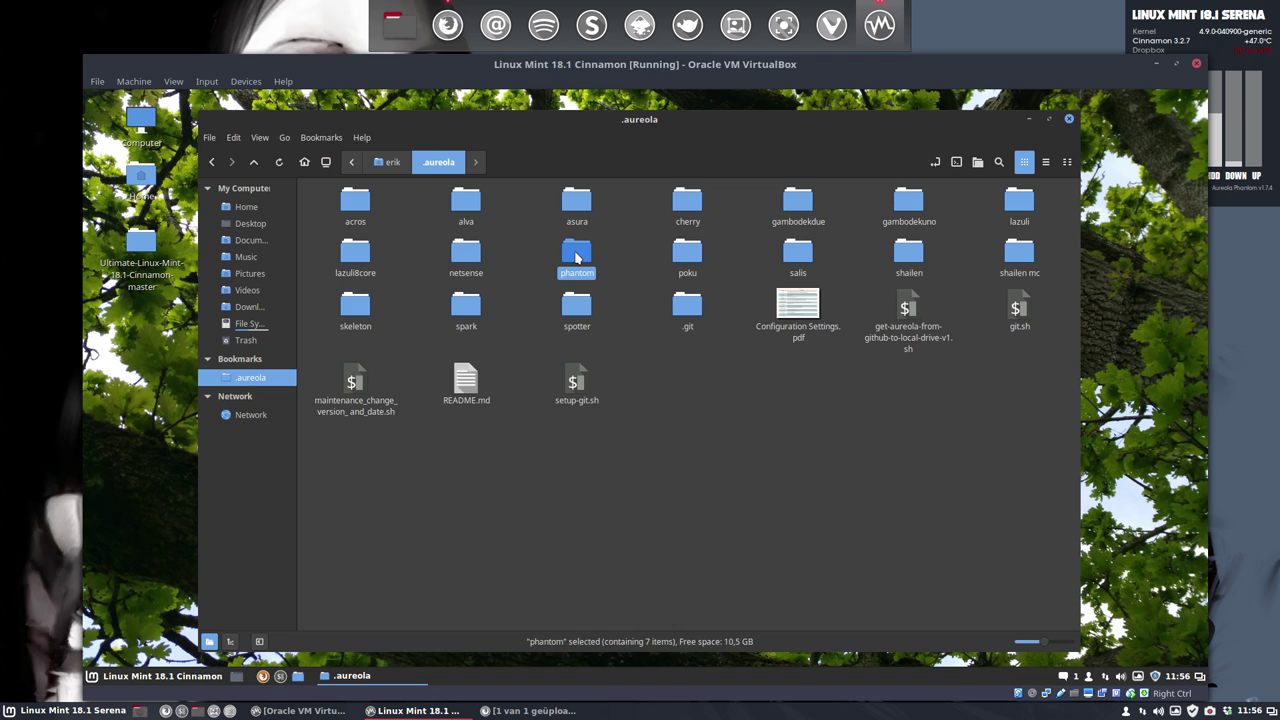
{"action": "double_click", "coordinate": [576, 258]}
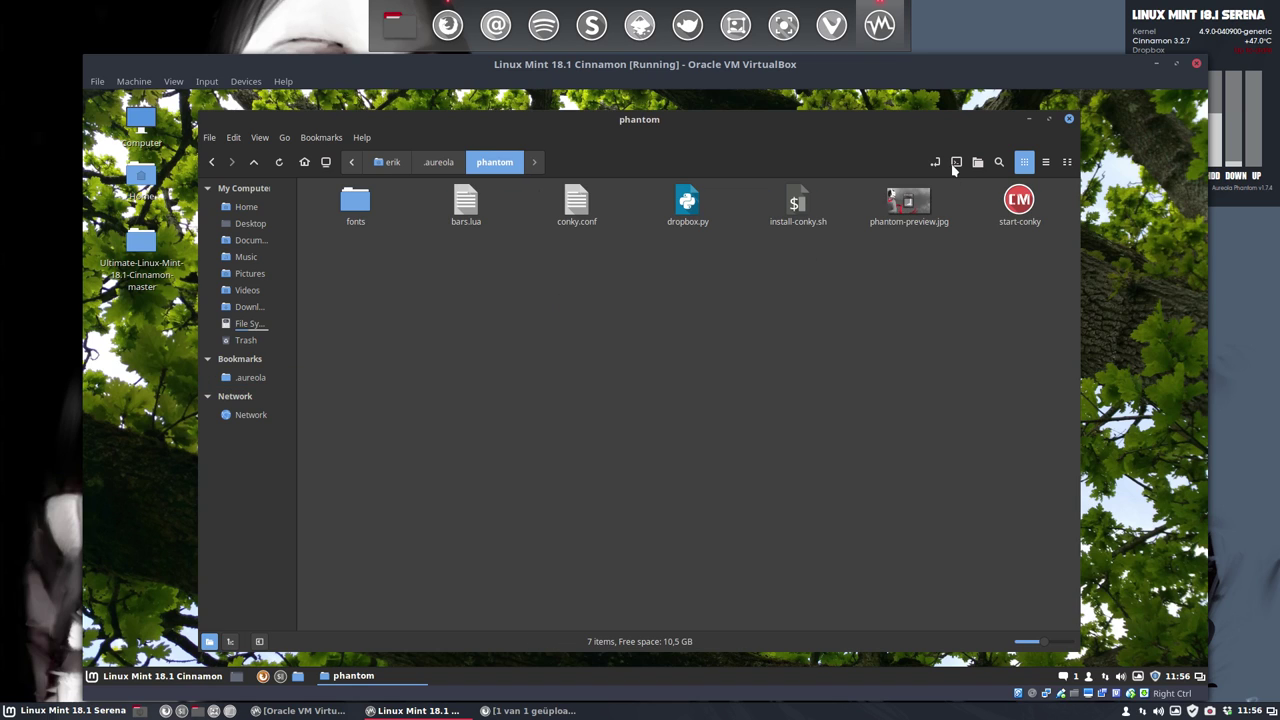
{"action": "left_click", "coordinate": [955, 164]}
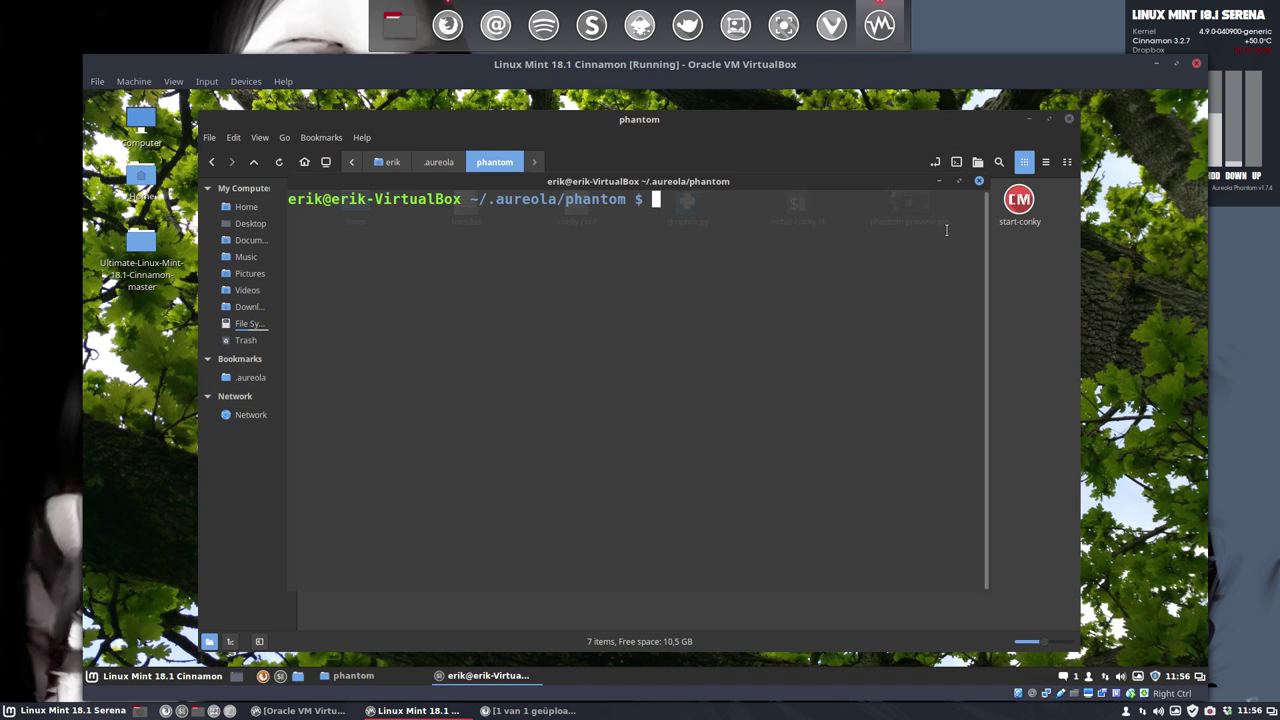
- Run ./install-conky.sh in the phantom folder and agree to install the missing font
{"action": "type", "text": "./"}
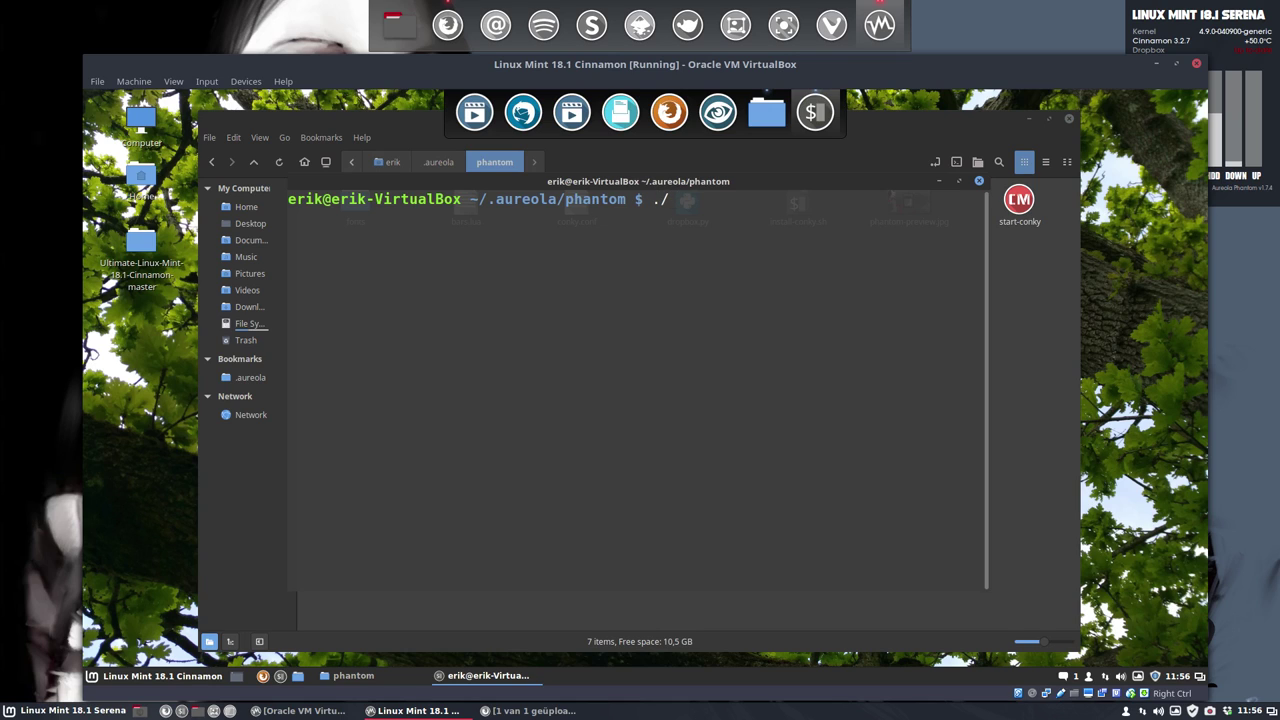
{"action": "type", "text": "in"}
{"action": "key", "text": "Tab"}
{"action": "key", "text": "Return"}
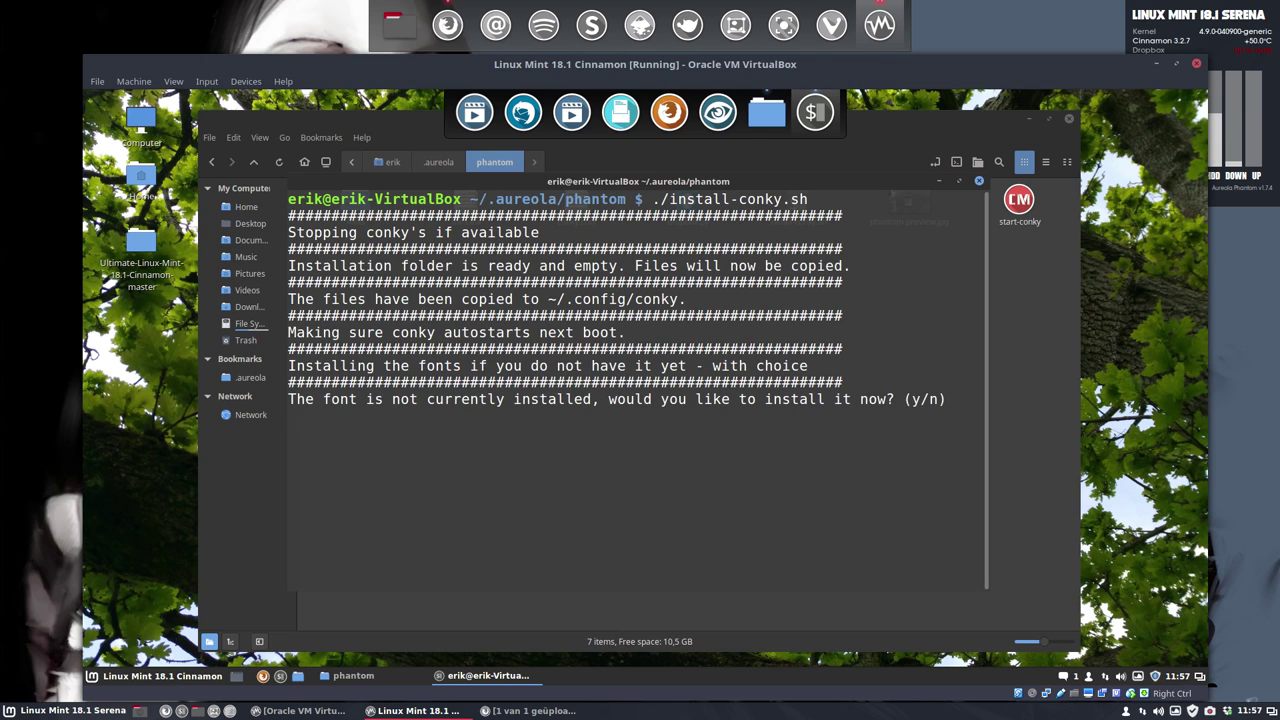
{"action": "type", "text": "y"}
{"action": "key", "text": "Return"}
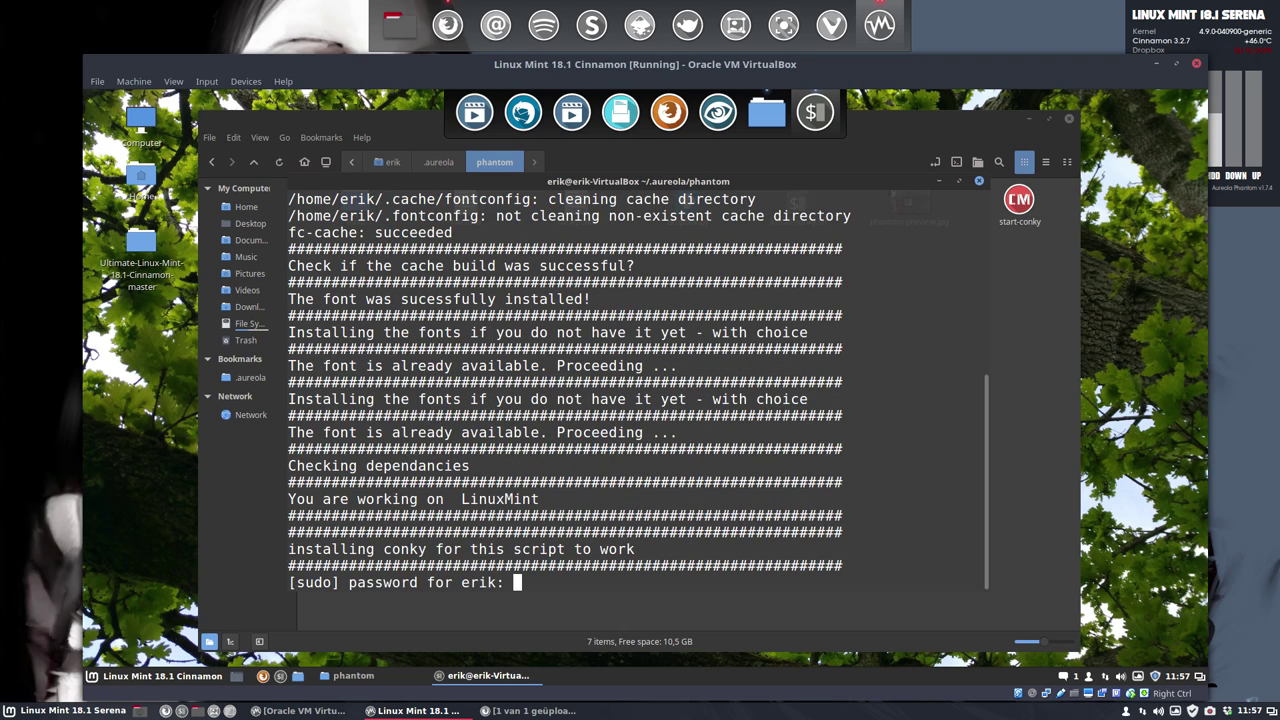
- Enter the sudo password and agree to install the conky-all packages
{"action": "key", "text": "Return"}
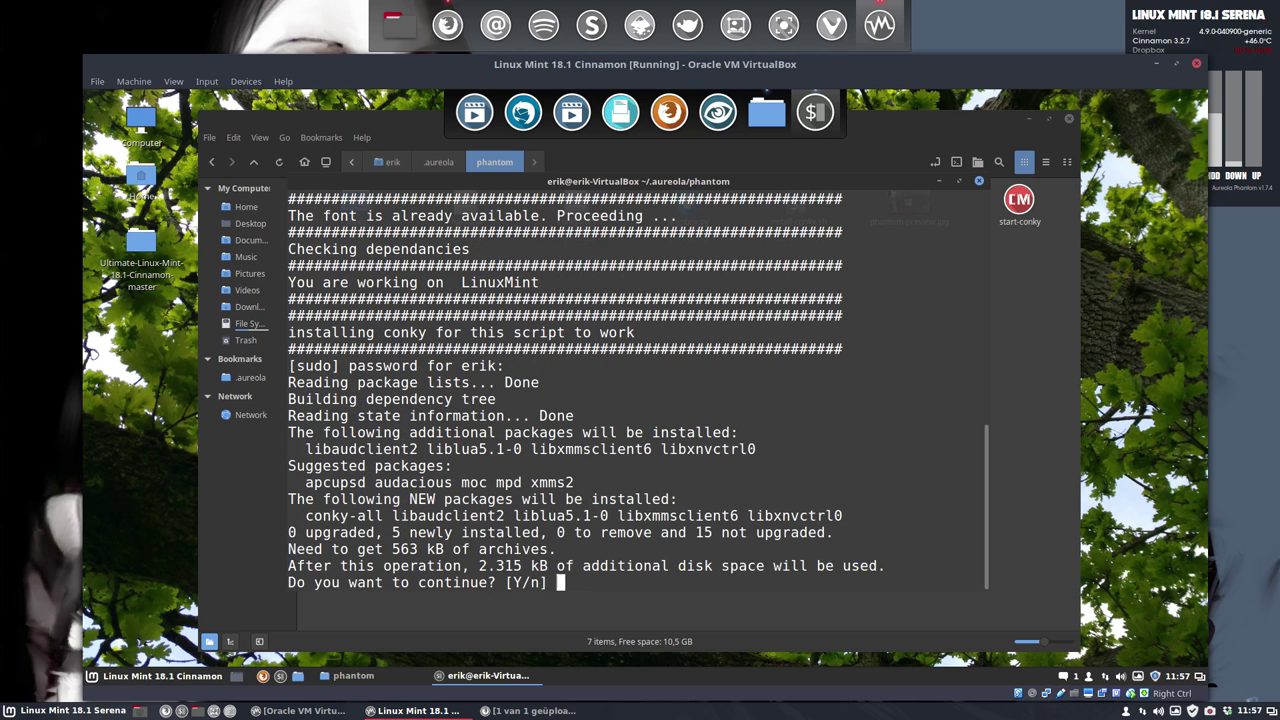
{"action": "type", "text": "y"}
{"action": "key", "text": "Return"}
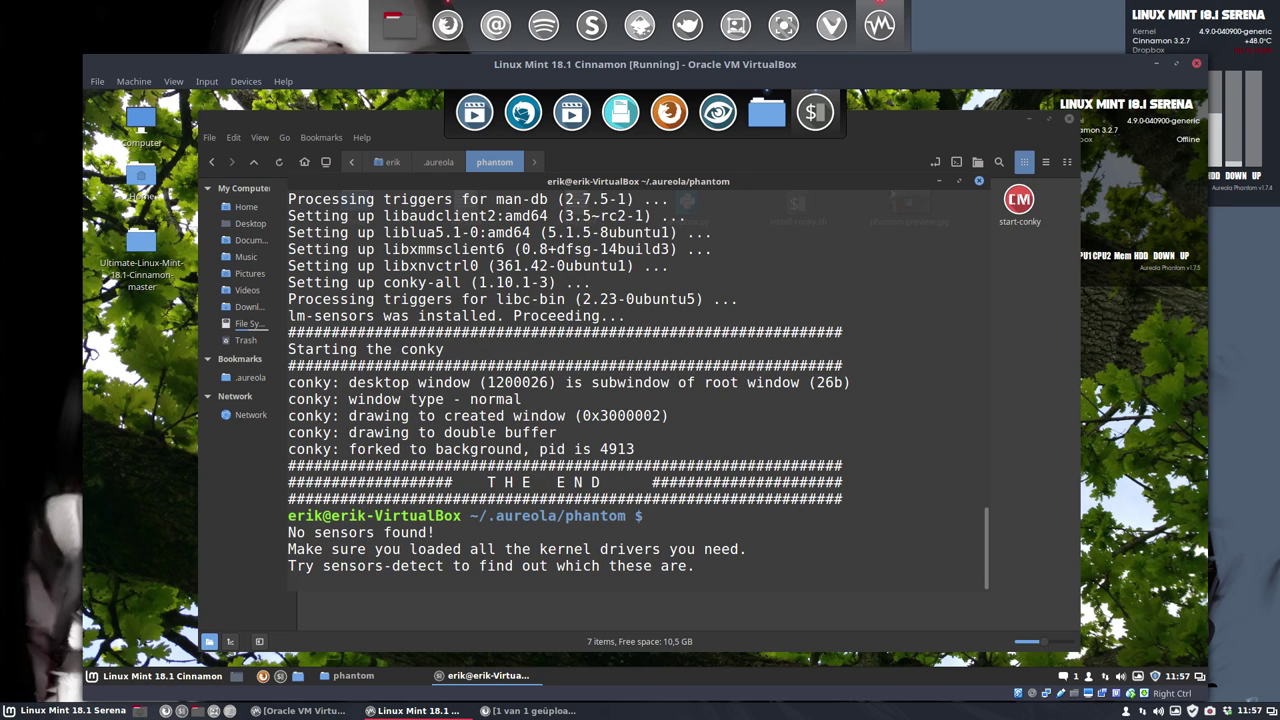
- Close the phantom folder window and the terminal that ran the conky installation
{"action": "left_click", "coordinate": [1069, 118]}
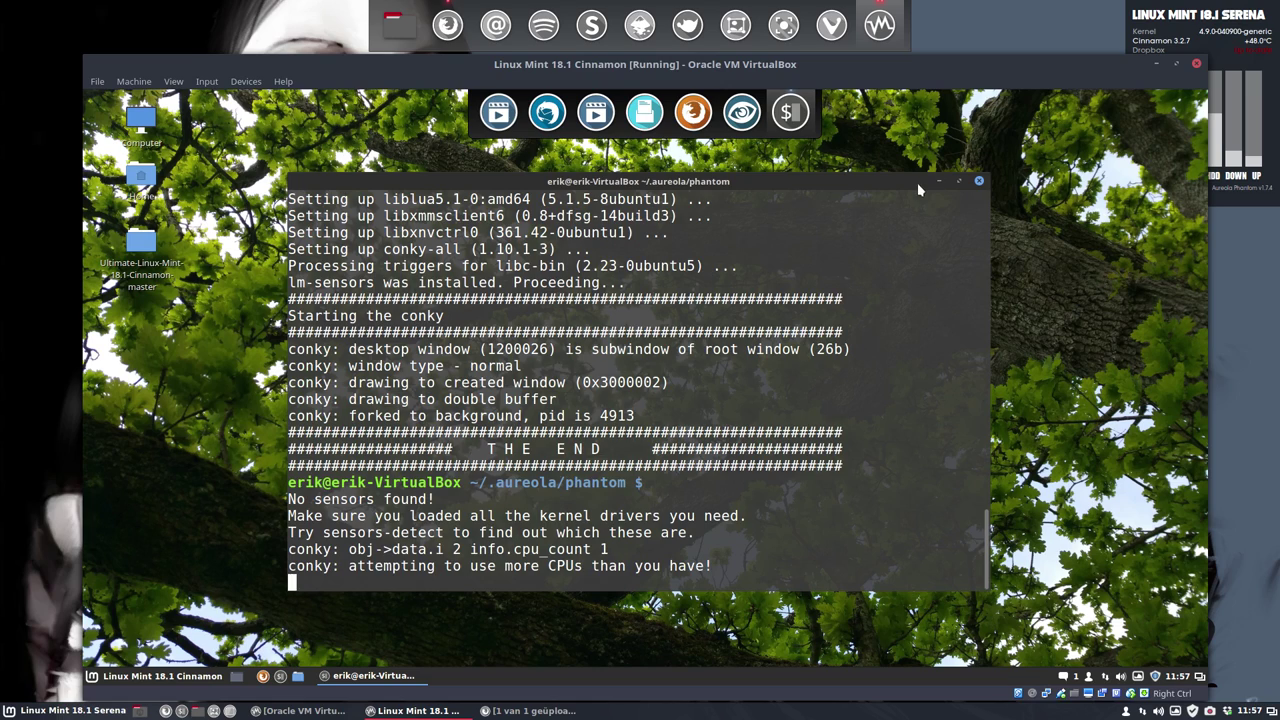
{"action": "left_click_drag", "start_coordinate": [911, 184], "coordinate": [876, 184]}
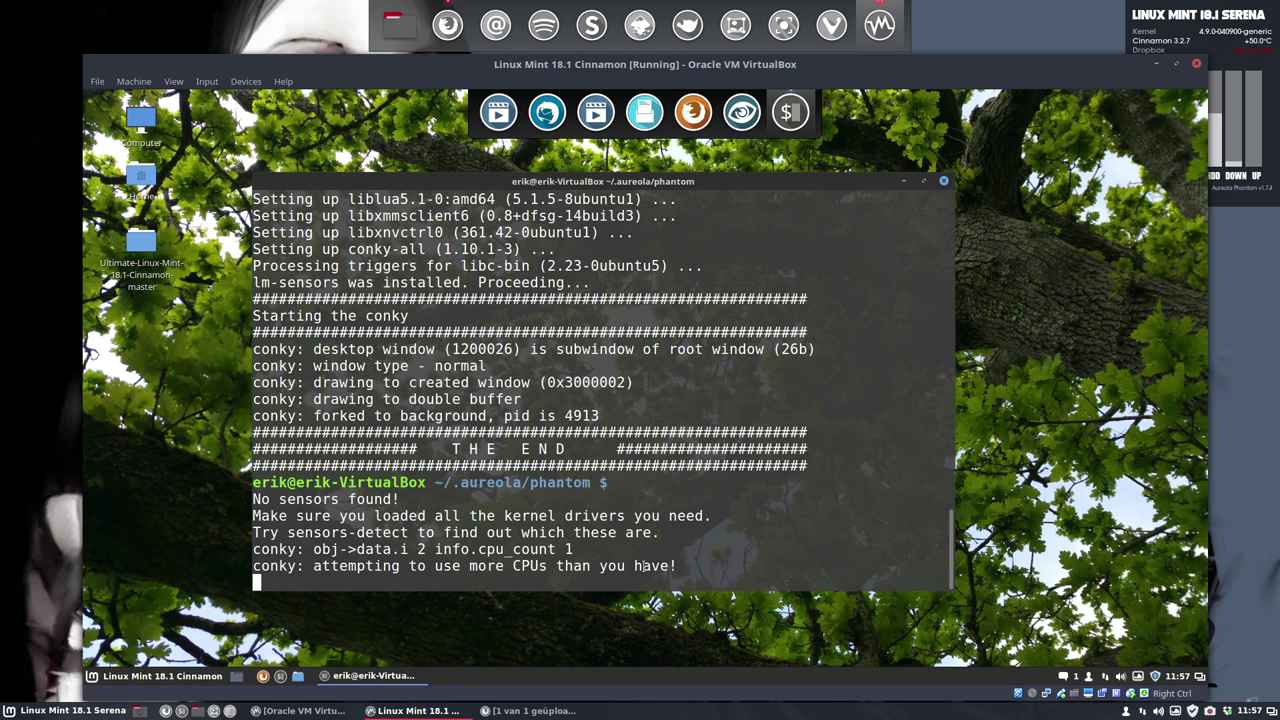
{"action": "left_click_drag", "start_coordinate": [946, 566], "coordinate": [236, 567]}
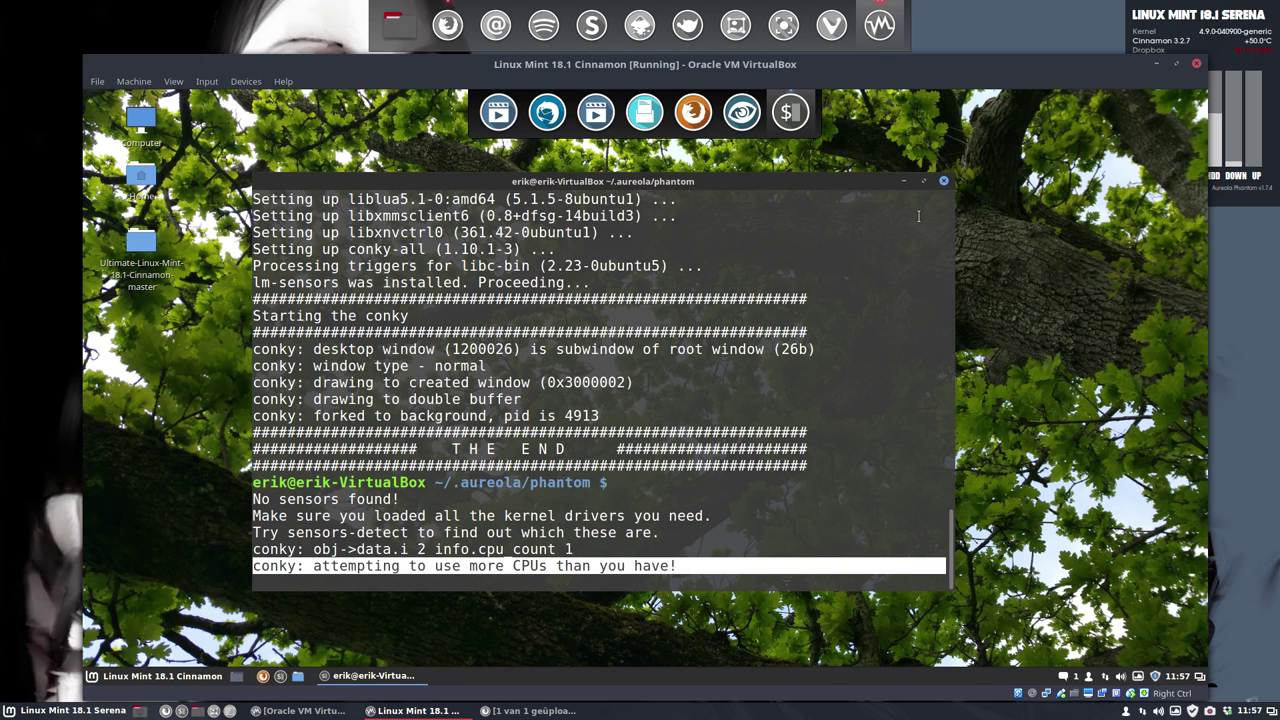
{"action": "left_click", "coordinate": [943, 182]}
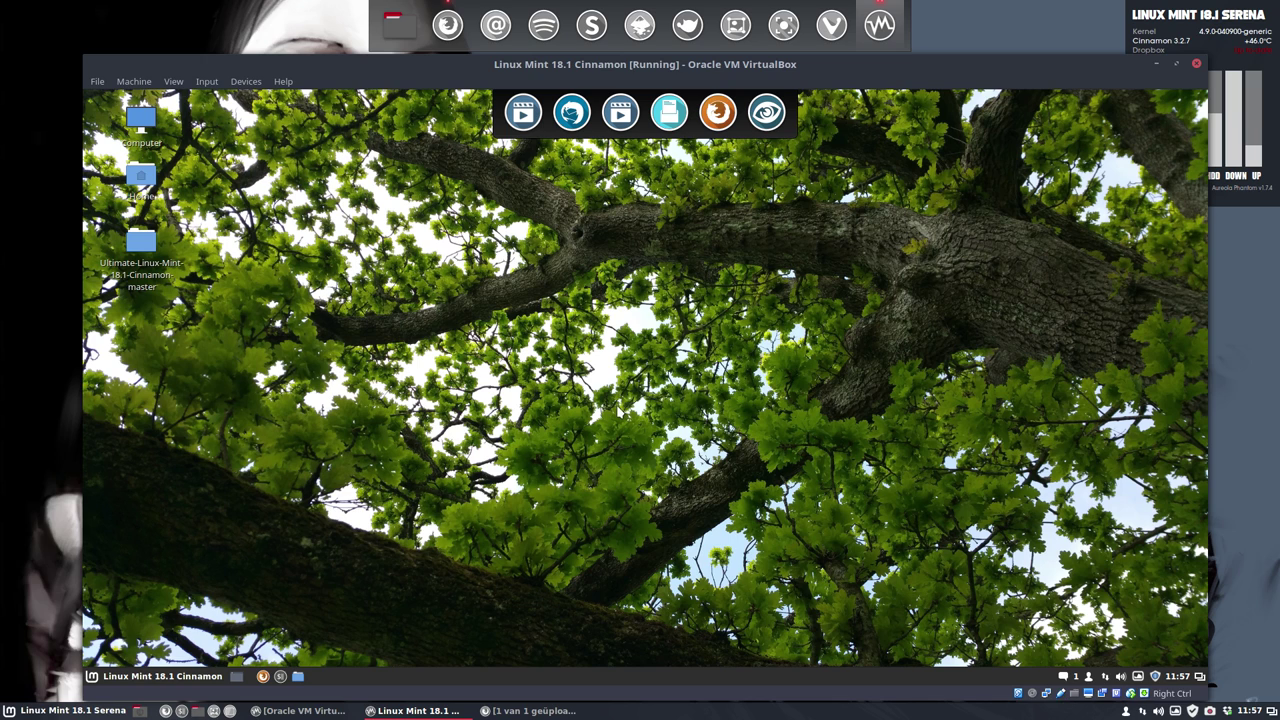
{"action": "left_click", "coordinate": [181, 677]}
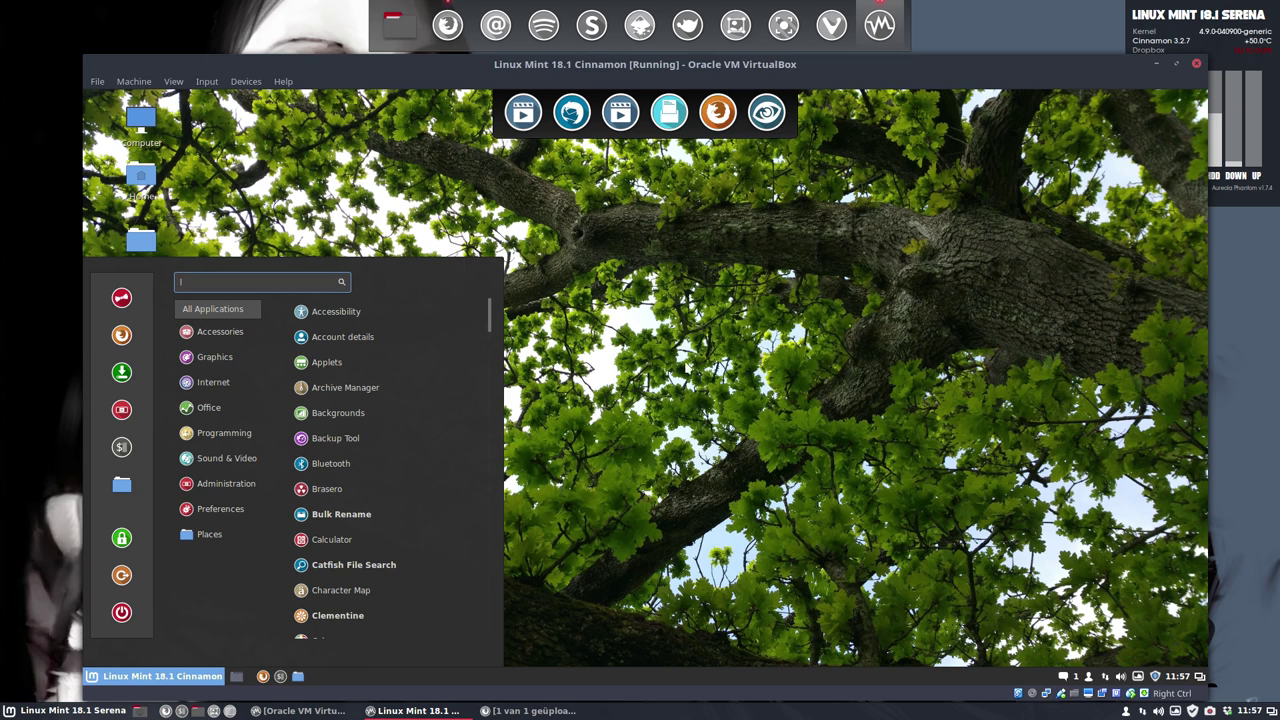
{"action": "left_click", "coordinate": [686, 372]}
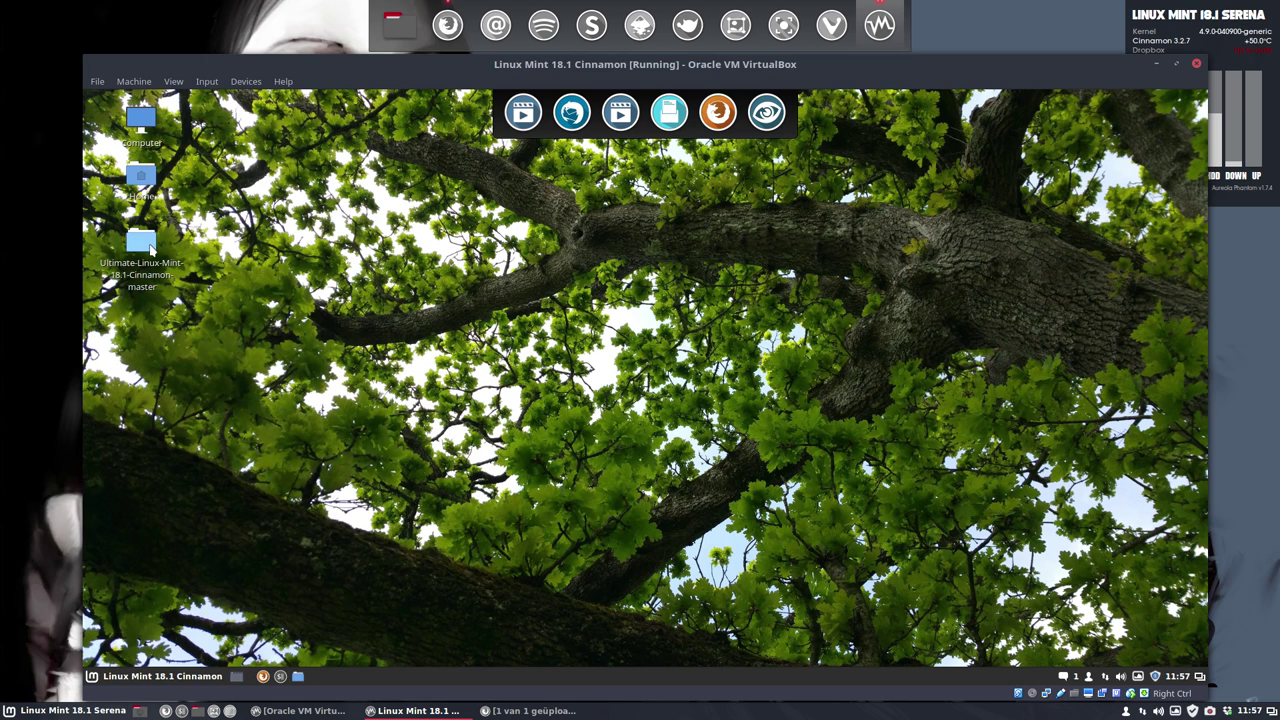
- Open the Ultimate-Linux-Mint-18.1-Cinnamon-master folder on the desktop and select the hardcodefixer-v1.sh script
{"action": "double_click", "coordinate": [153, 250]}
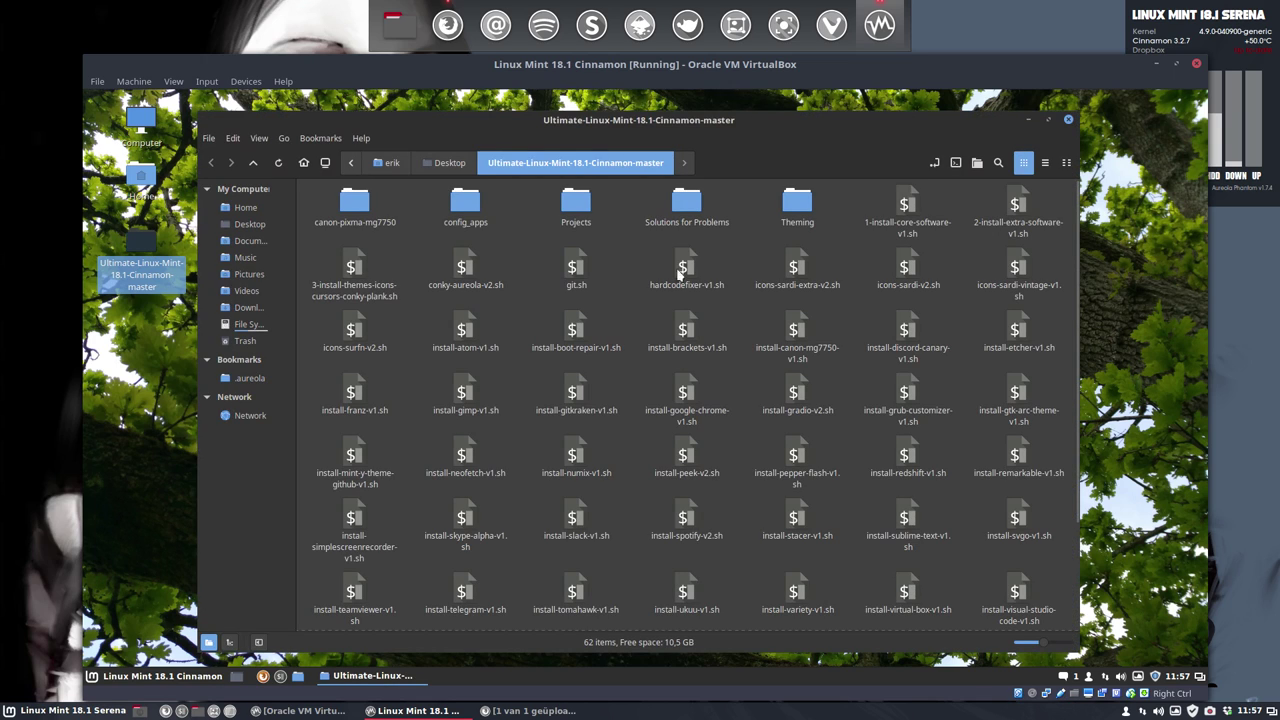
{"action": "left_click", "coordinate": [910, 210]}
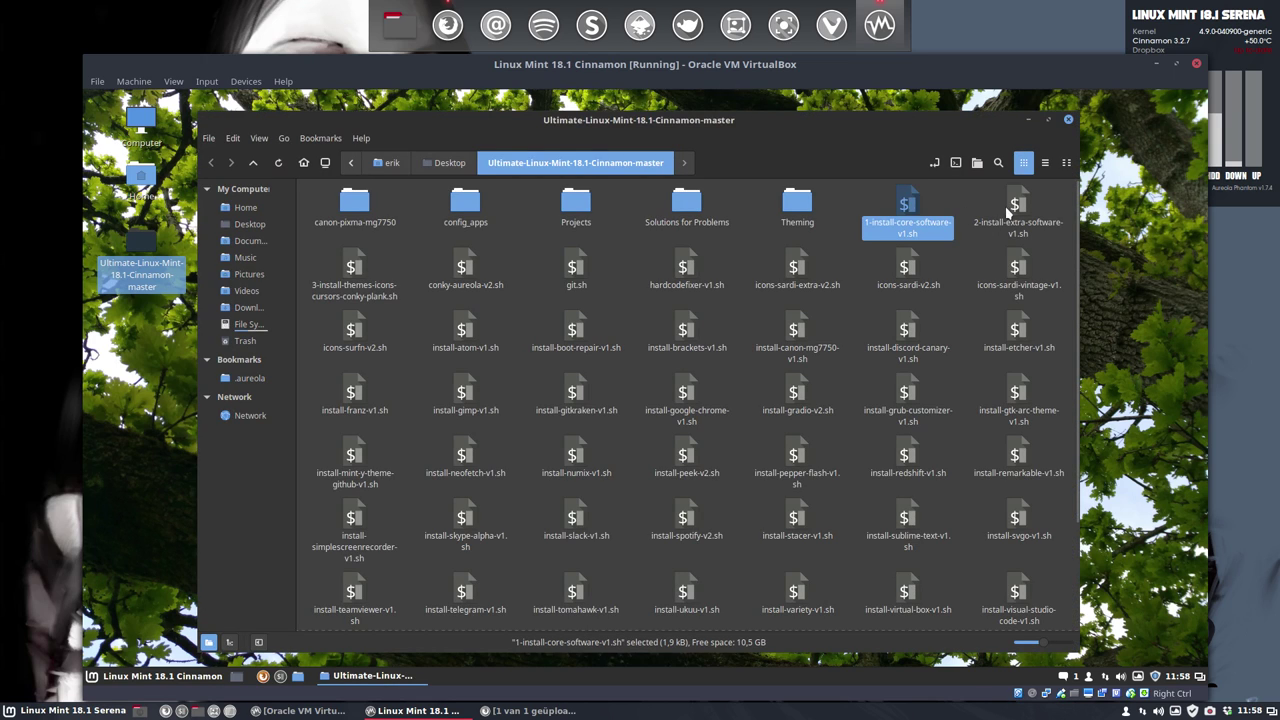
{"action": "left_click", "coordinate": [1005, 206]}
{"action": "left_click", "coordinate": [373, 286]}
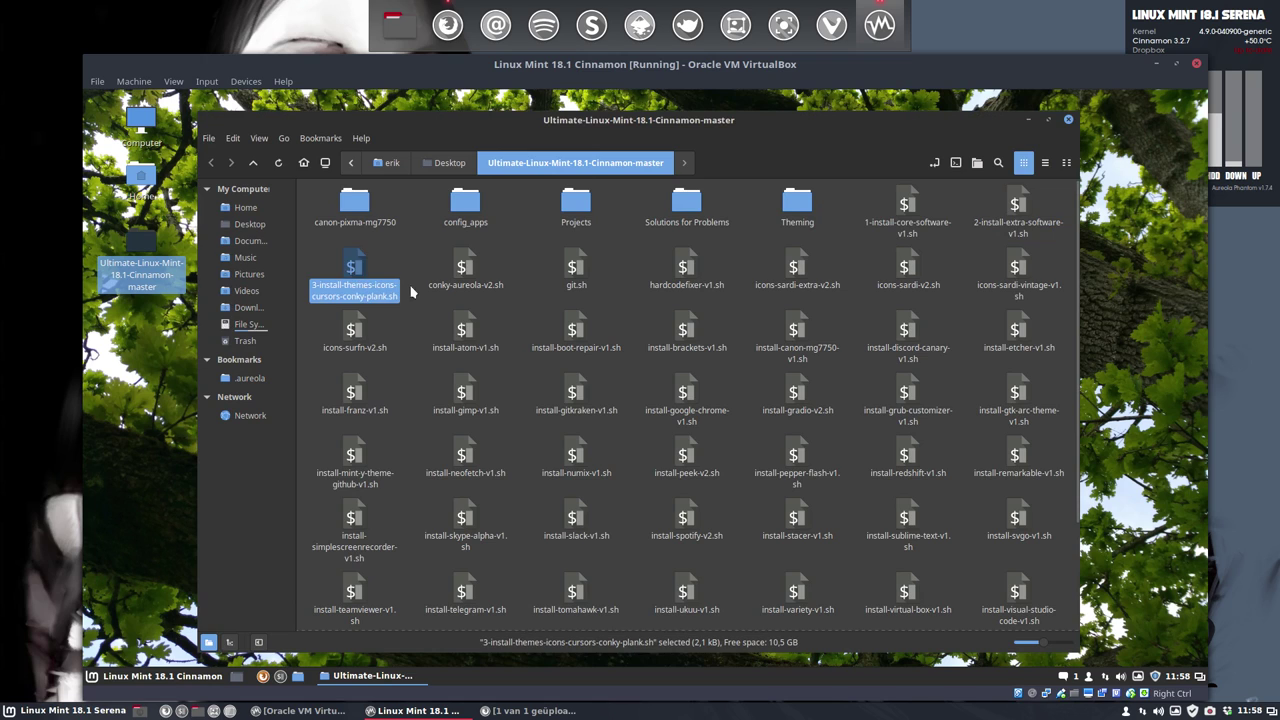
{"action": "left_click", "coordinate": [475, 285]}
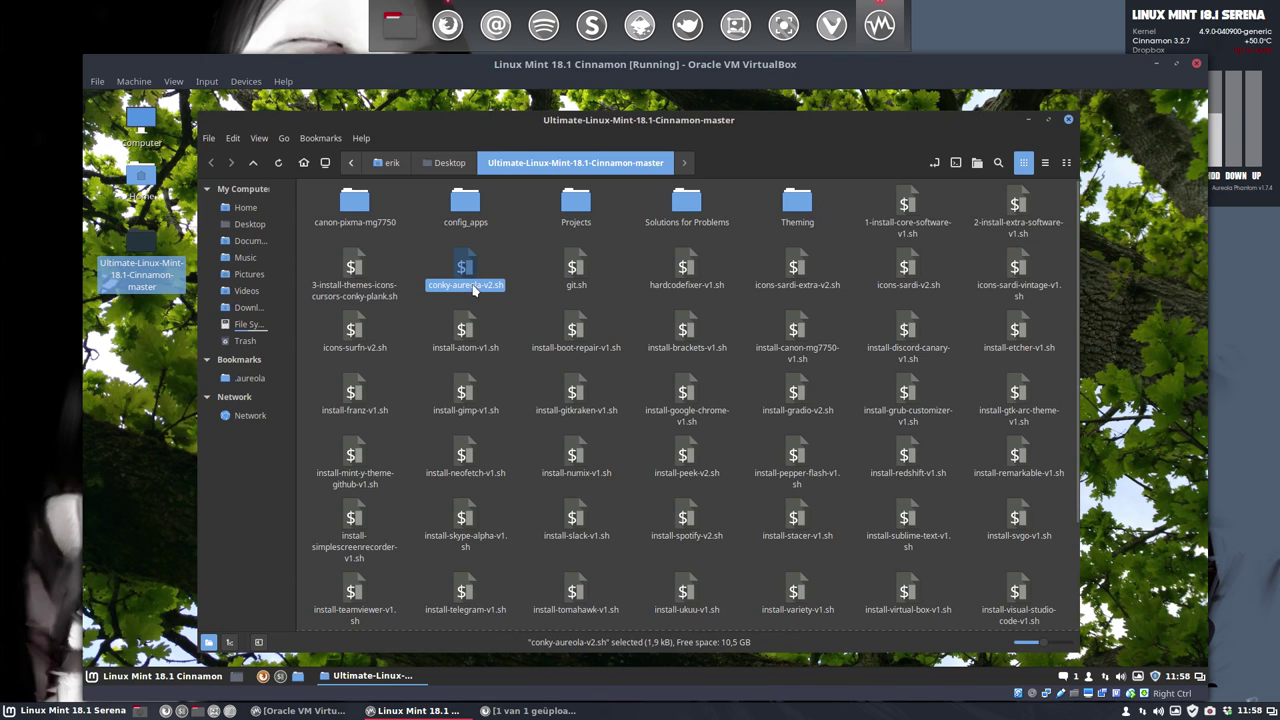
{"action": "left_click", "coordinate": [686, 266]}
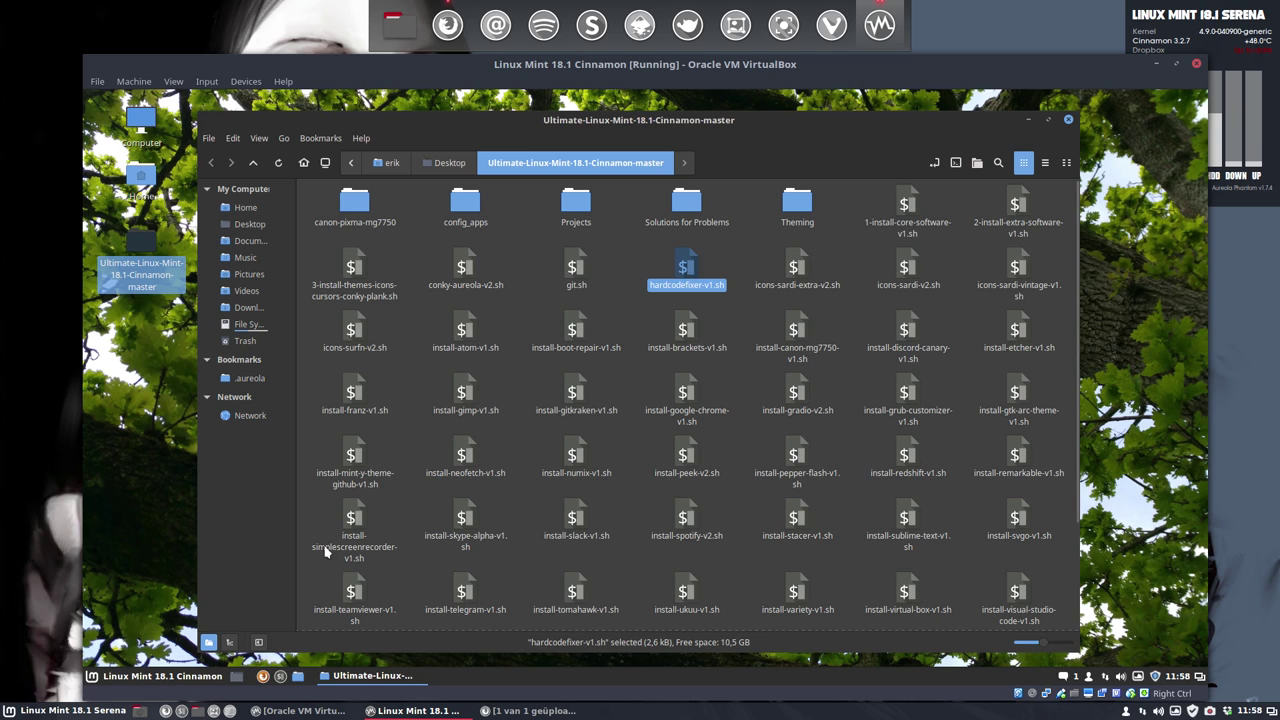
- Change the icon theme to Sardi-Mono-Colora in the Themes settings
{"action": "left_click", "coordinate": [135, 684]}
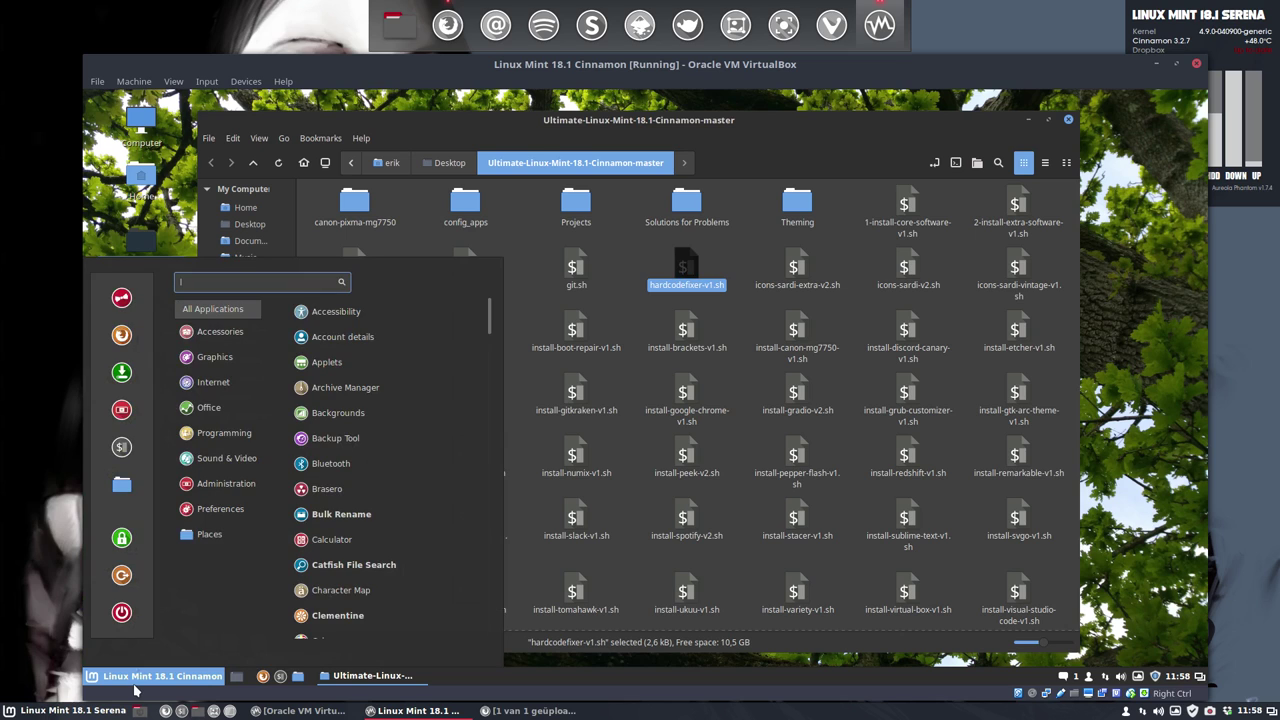
{"action": "key", "text": "Escape"}
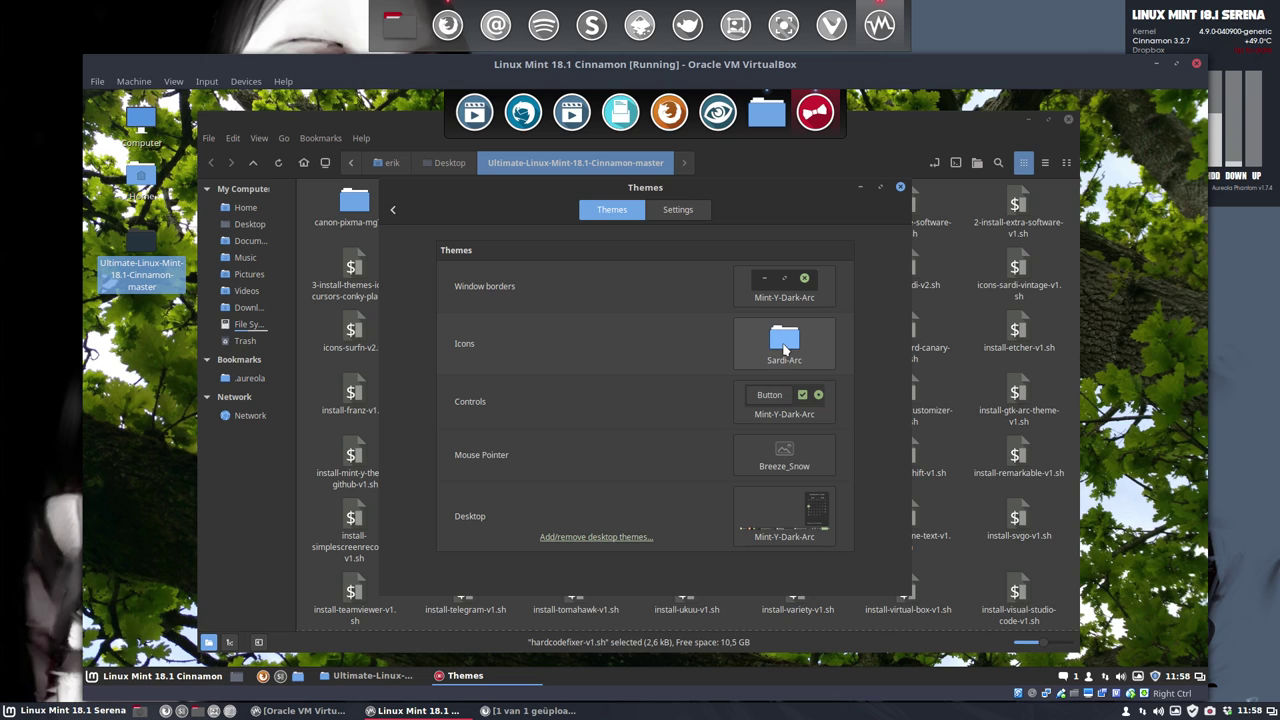
{"action": "left_click", "coordinate": [784, 343]}
{"action": "scroll", "coordinate": [813, 512], "scroll_direction": "down", "scroll_amount": 1}
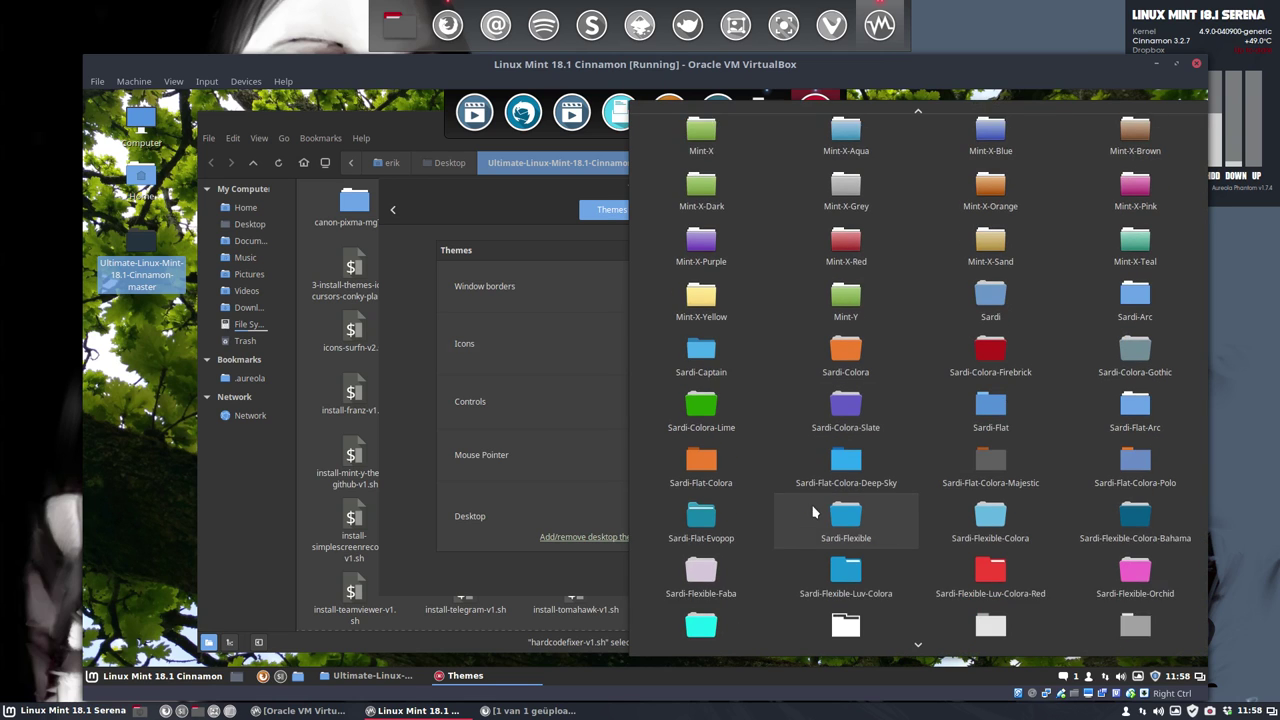
{"action": "scroll", "coordinate": [813, 512], "scroll_direction": "down", "scroll_amount": 1}
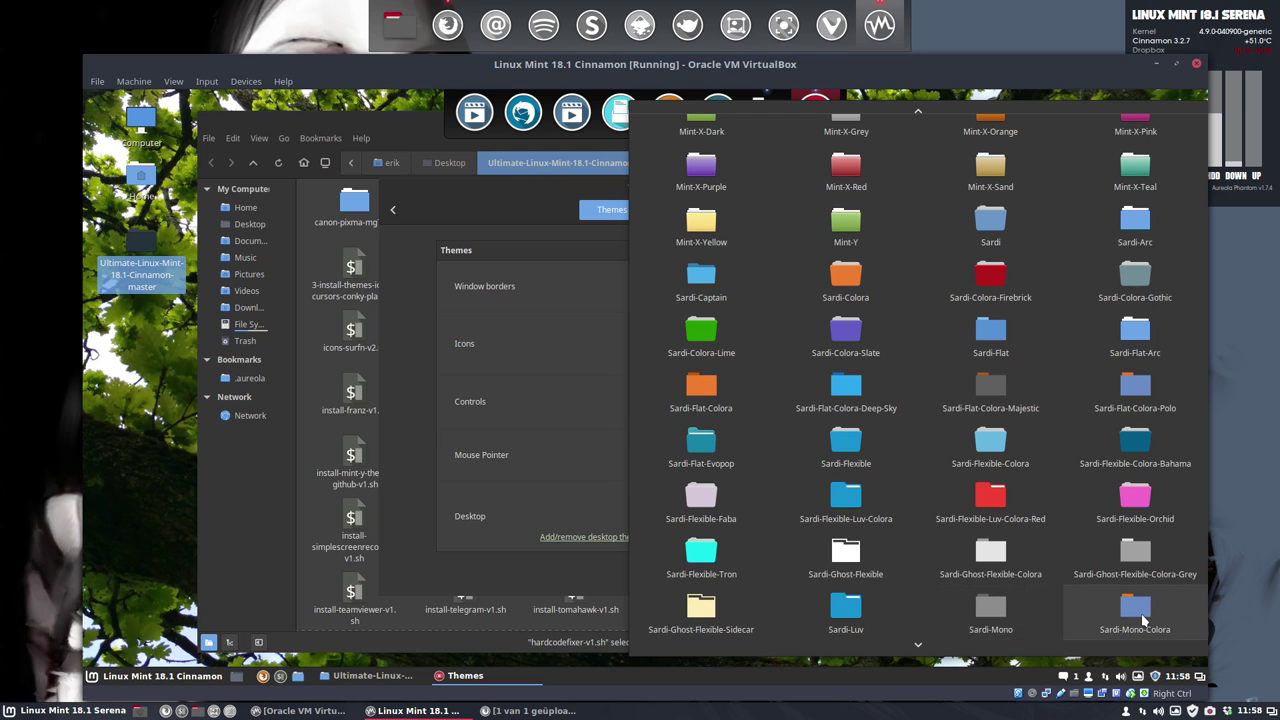
{"action": "left_click", "coordinate": [953, 465]}
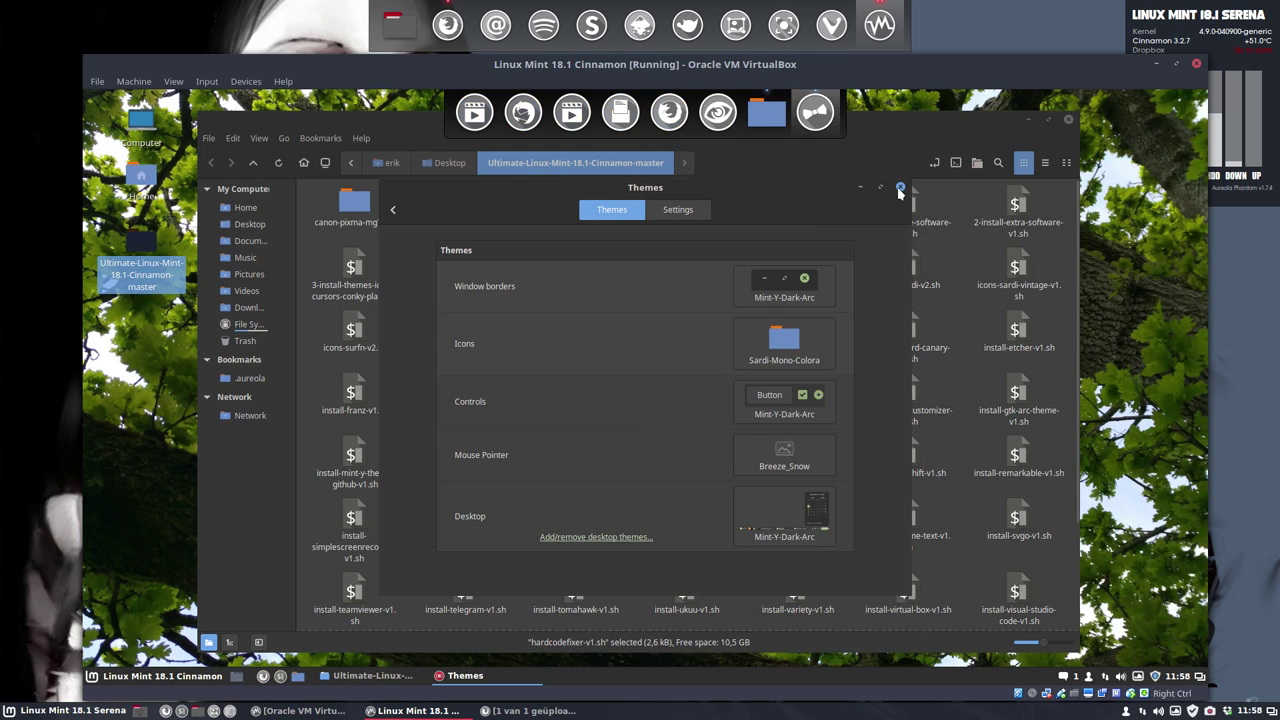
- Check the full application list in the start menu for icons that do not follow the Sardi-Mono-Colora theme
{"action": "left_click", "coordinate": [137, 680]}
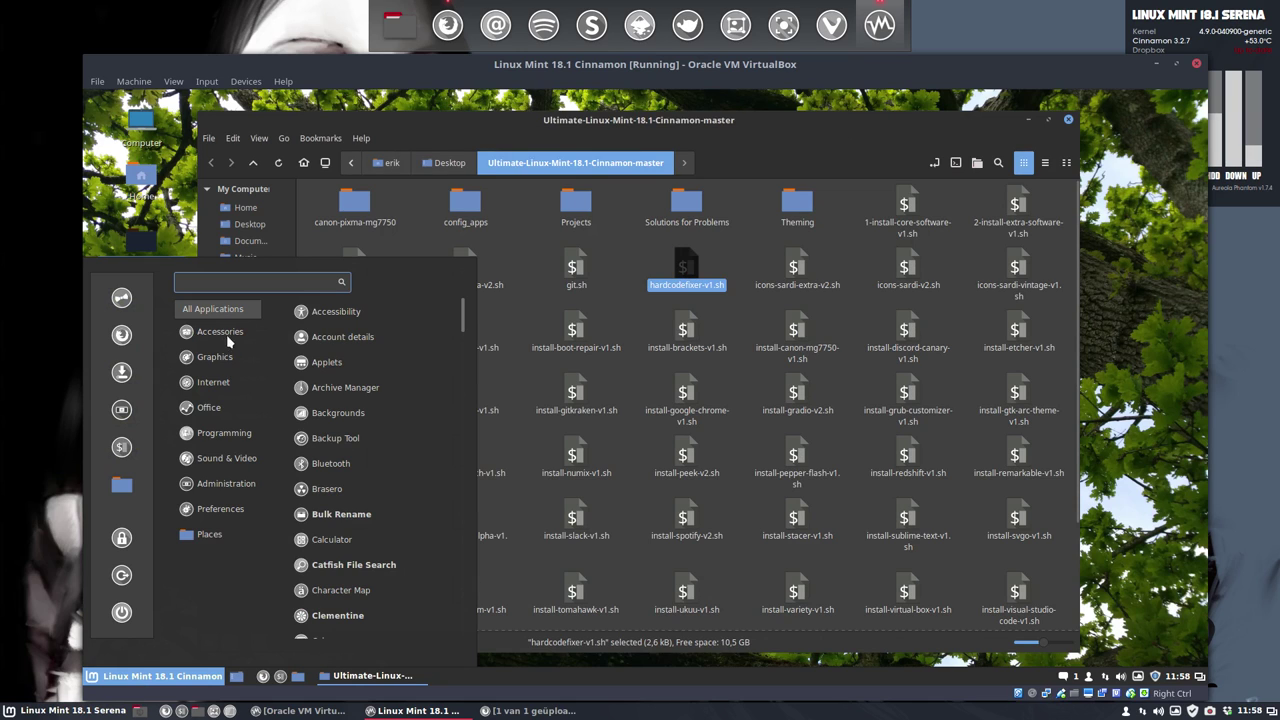
{"action": "scroll", "coordinate": [330, 400], "scroll_direction": "down", "scroll_amount": 8}
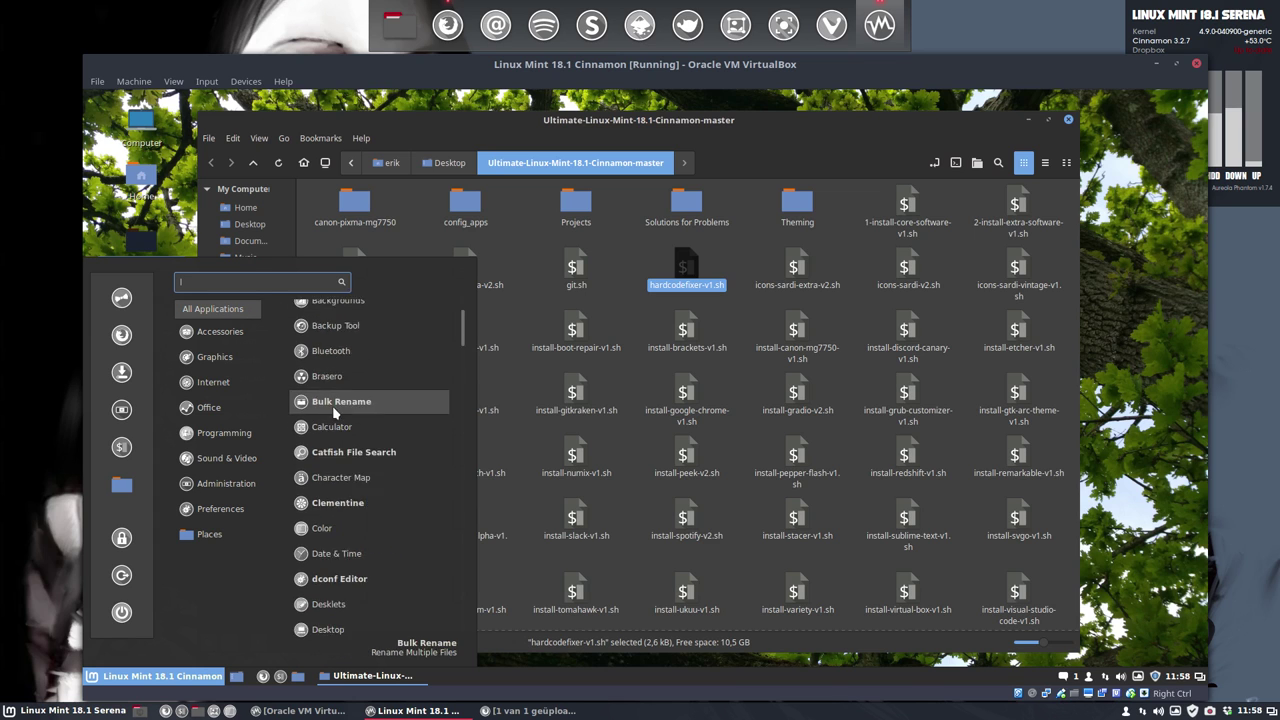
{"action": "scroll", "coordinate": [335, 412], "scroll_direction": "down", "scroll_amount": 15}
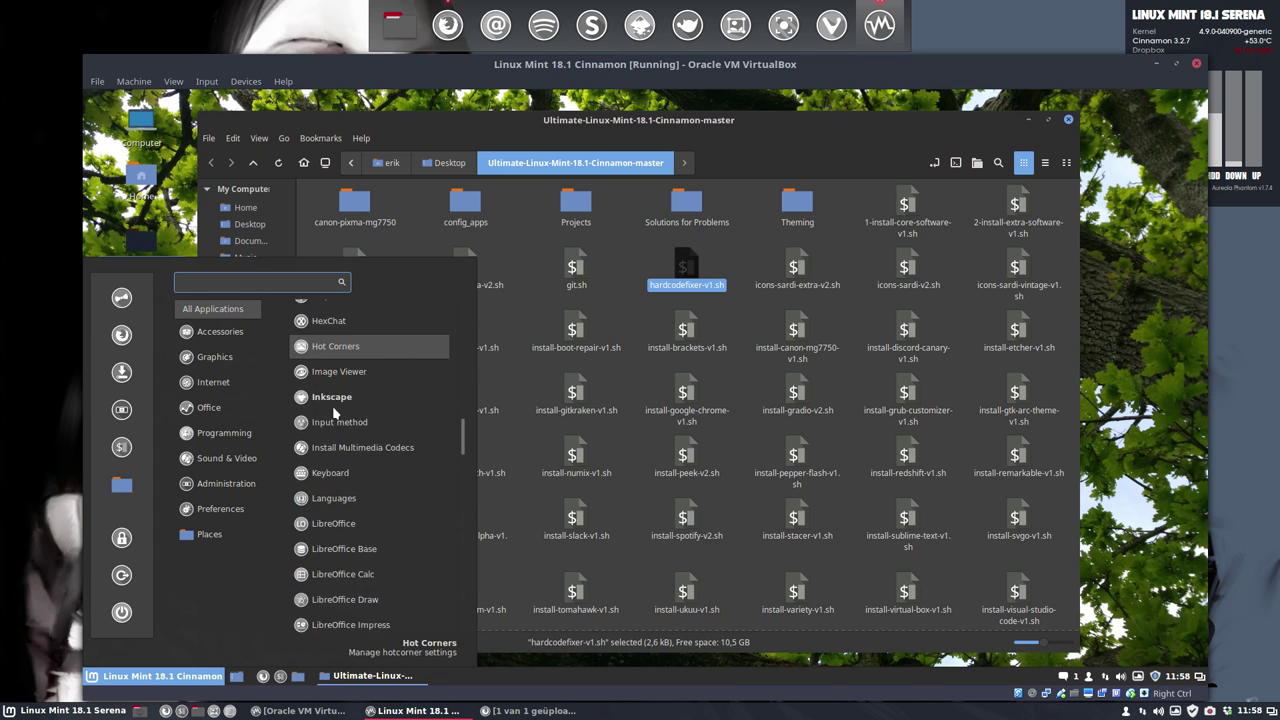
{"action": "scroll", "coordinate": [335, 412], "scroll_direction": "down", "scroll_amount": 10}
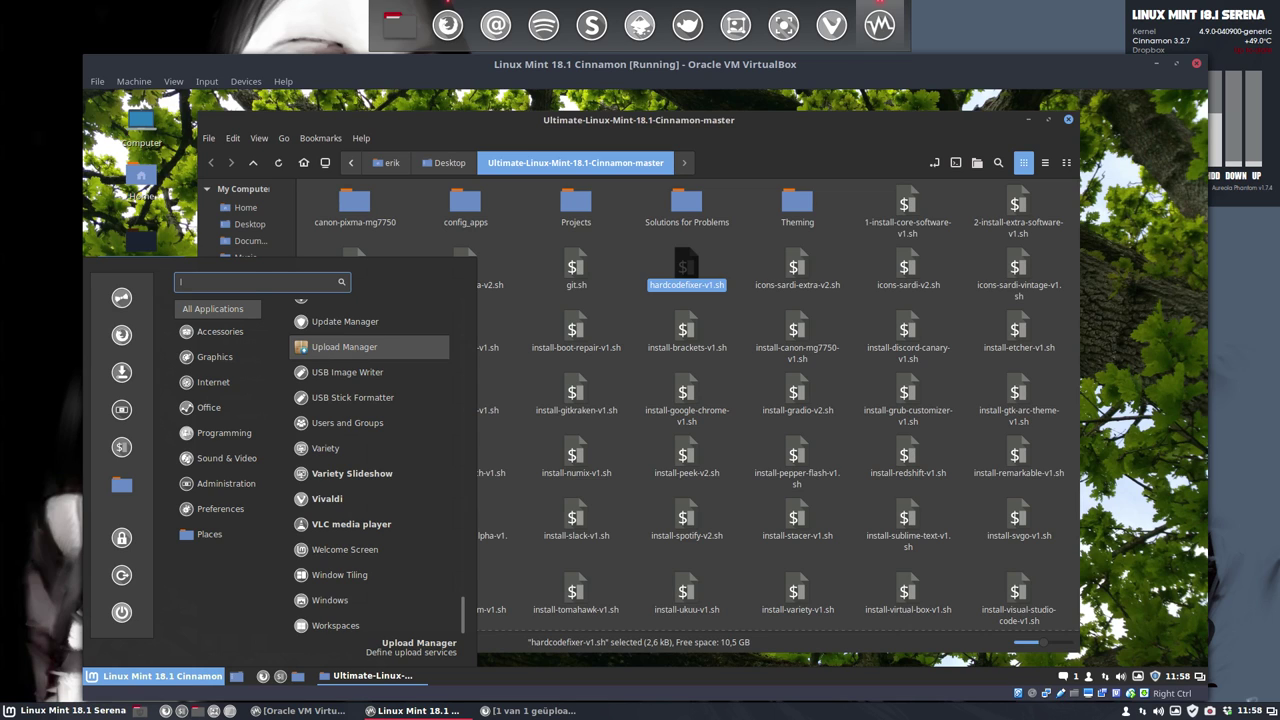
{"action": "left_click", "coordinate": [700, 268]}
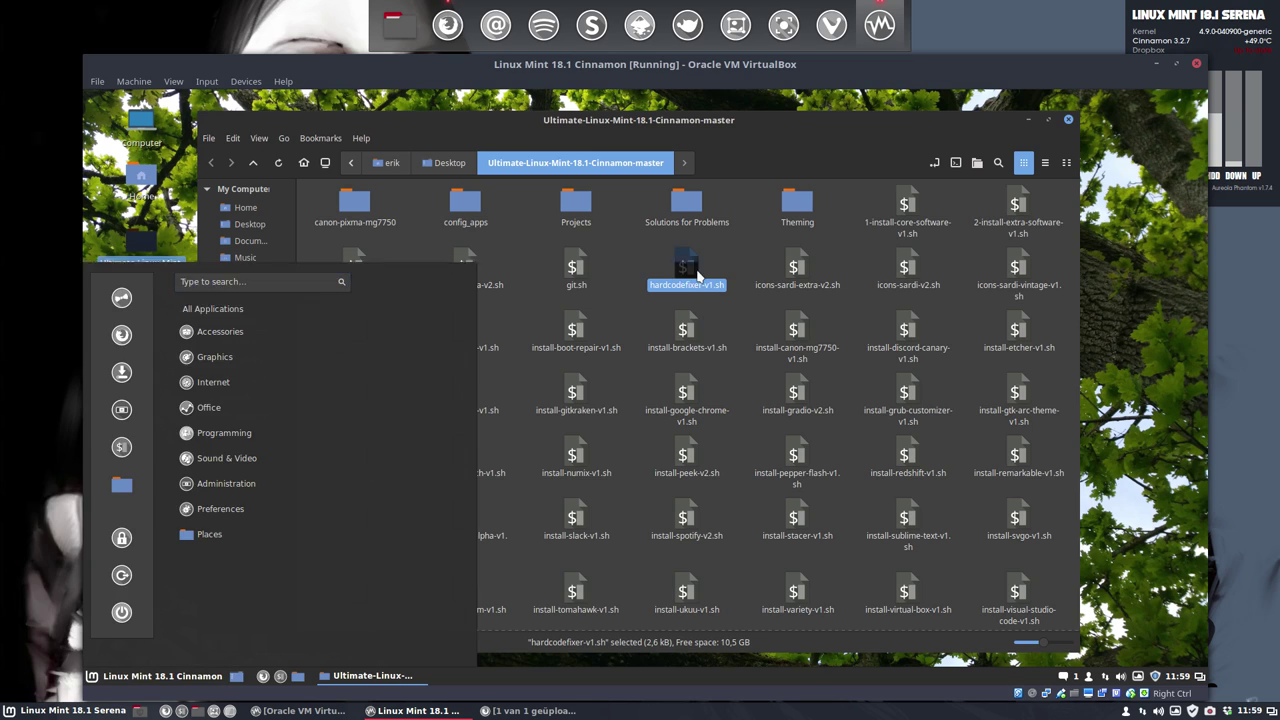
- Run hardcodefixer-v1.sh in a terminal and enter the sudo password
{"action": "double_click", "coordinate": [688, 272]}
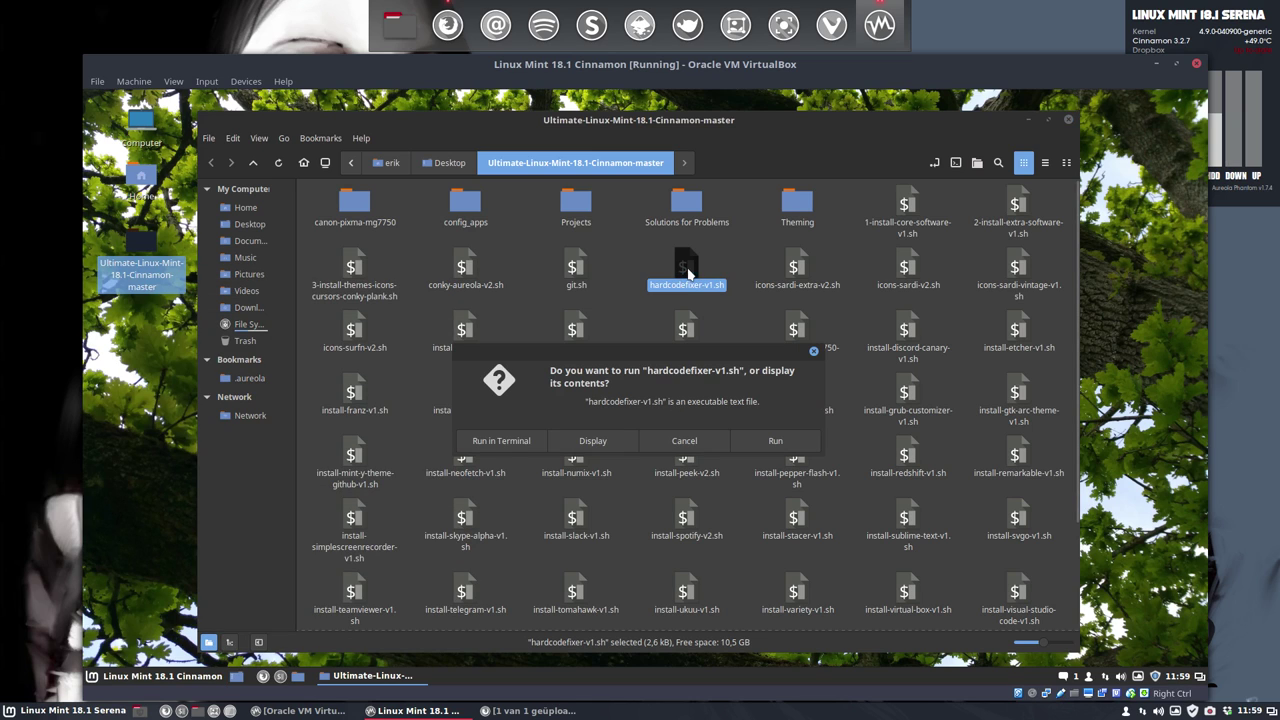
{"action": "left_click", "coordinate": [507, 445]}
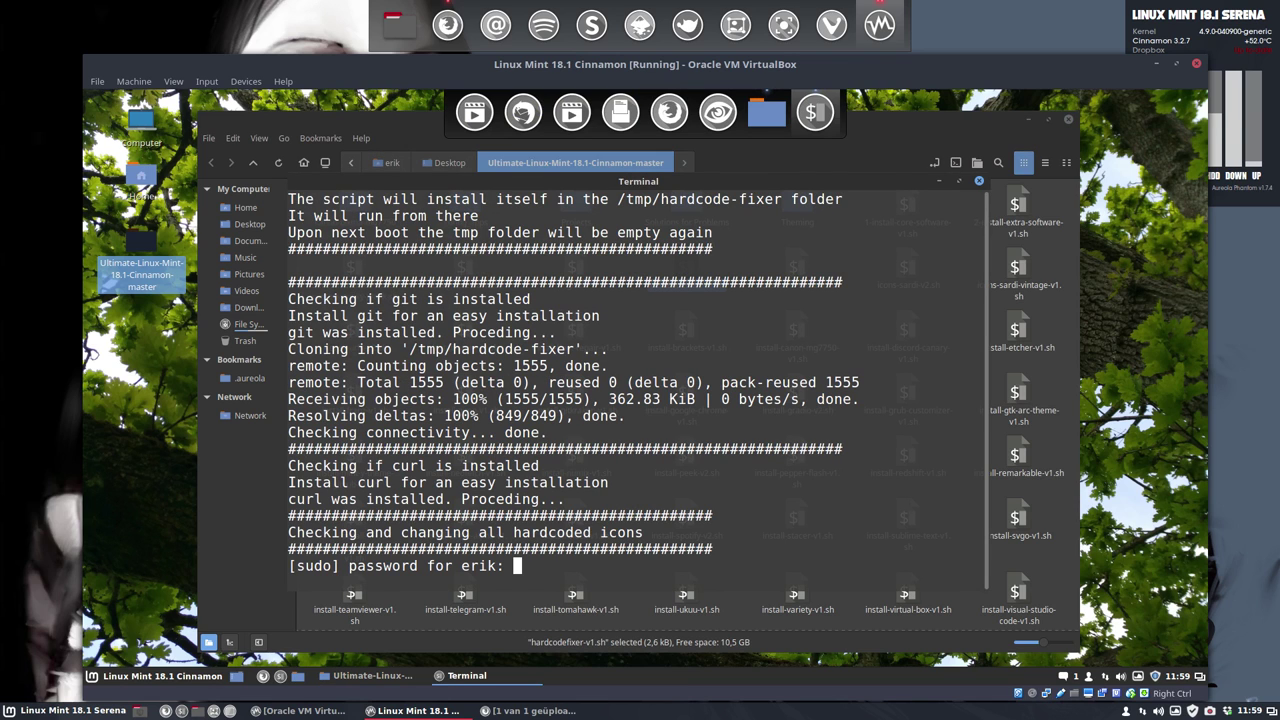
{"action": "key", "text": "Return"}
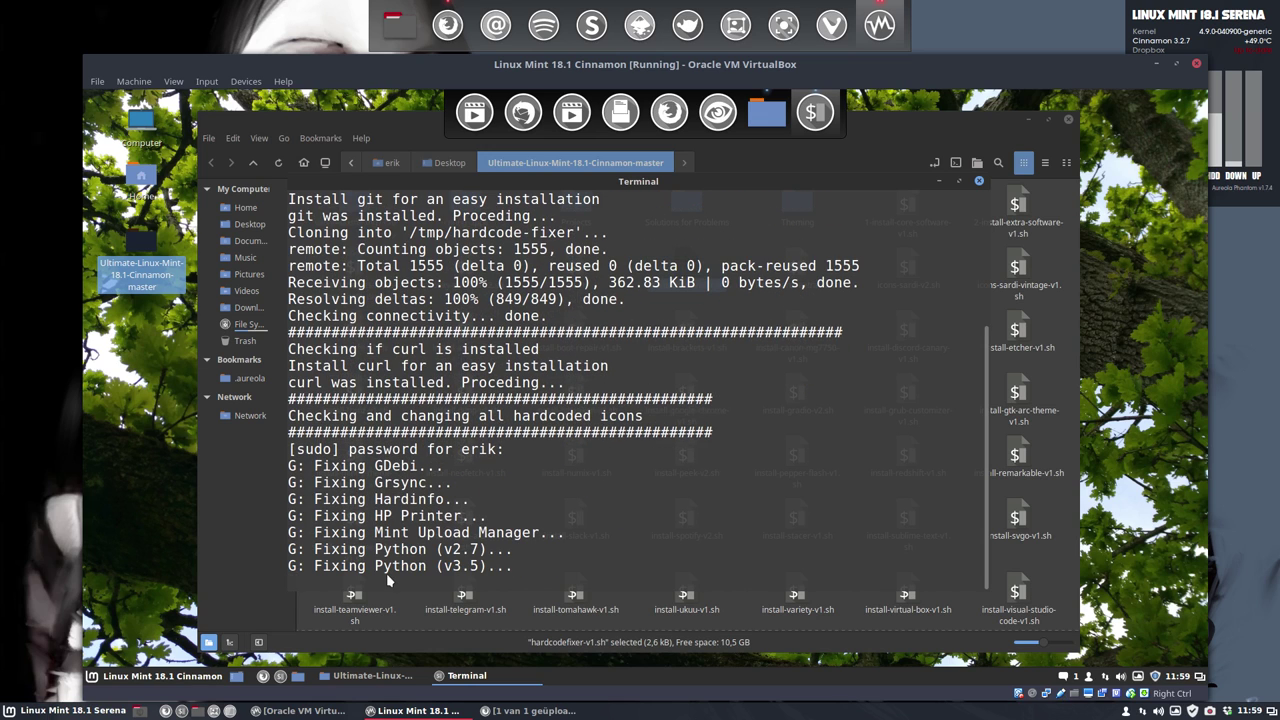
- Recheck all application icons in the start menu after running the hardcode fixer
{"action": "left_click", "coordinate": [130, 678]}
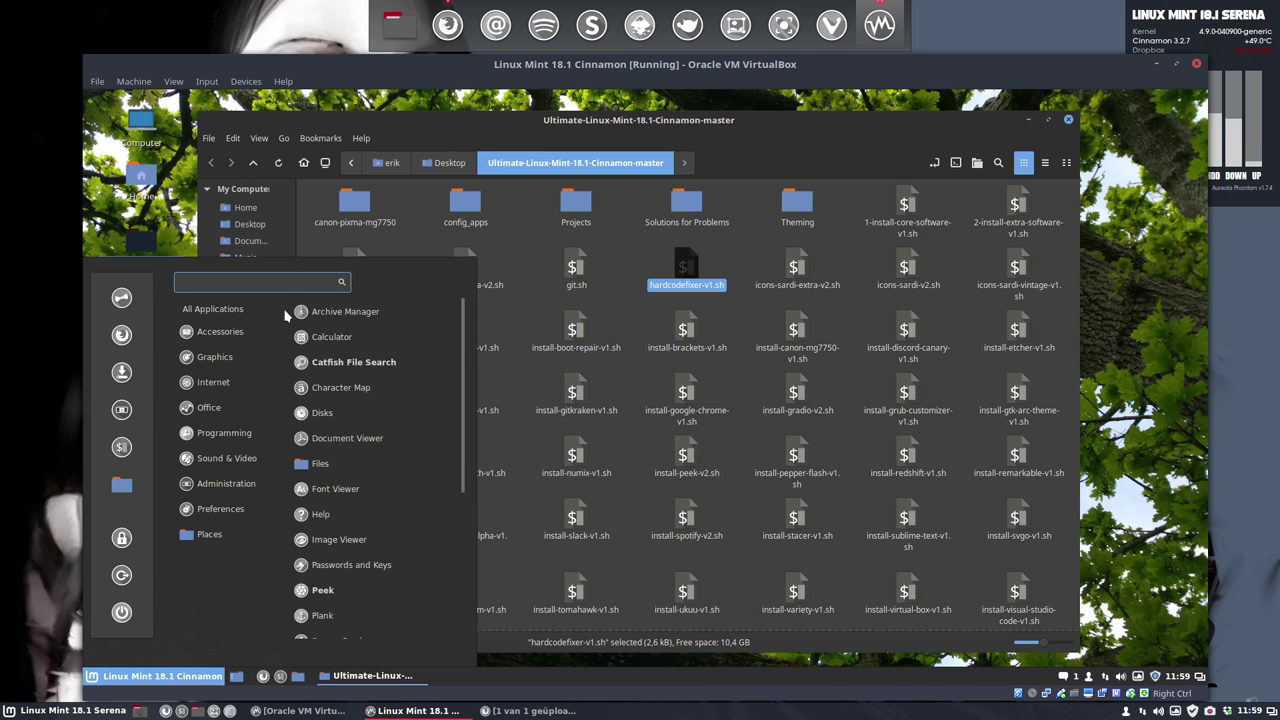
{"action": "scroll", "coordinate": [337, 448], "scroll_direction": "down", "scroll_amount": 2}
{"action": "scroll", "coordinate": [337, 448], "scroll_direction": "down", "scroll_amount": 15}
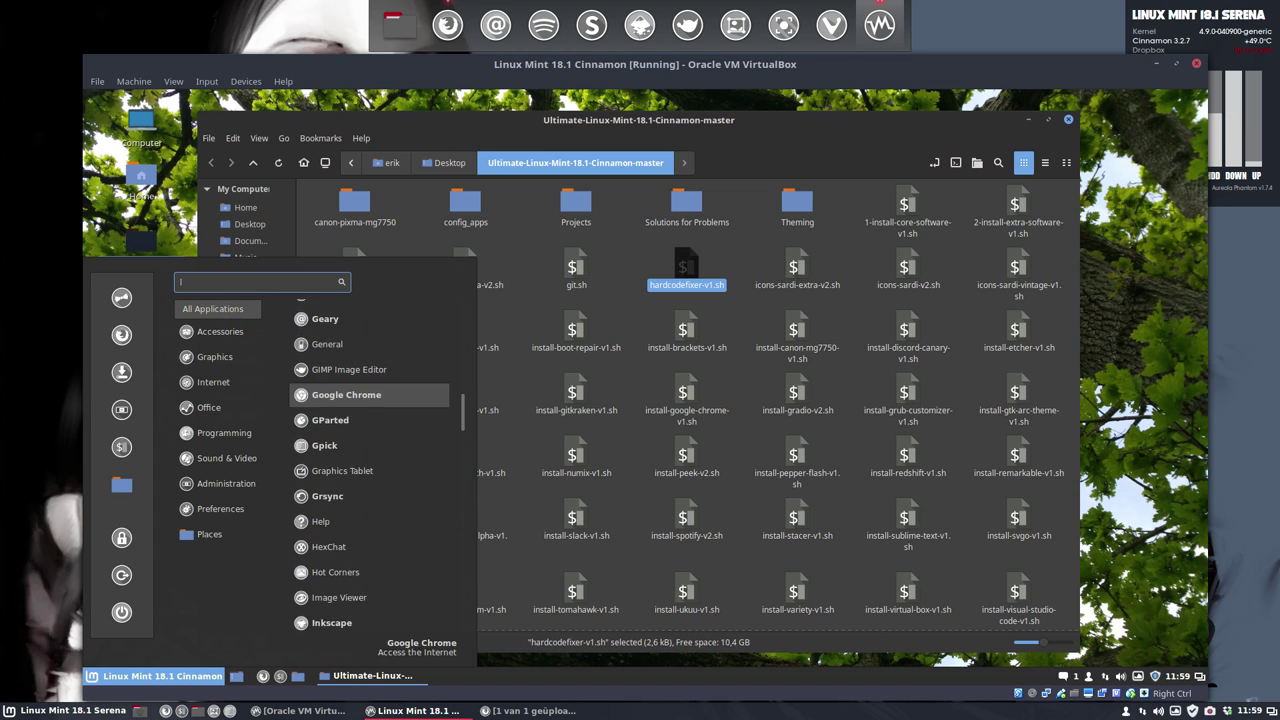
{"action": "scroll", "coordinate": [335, 441], "scroll_direction": "down", "scroll_amount": 12}
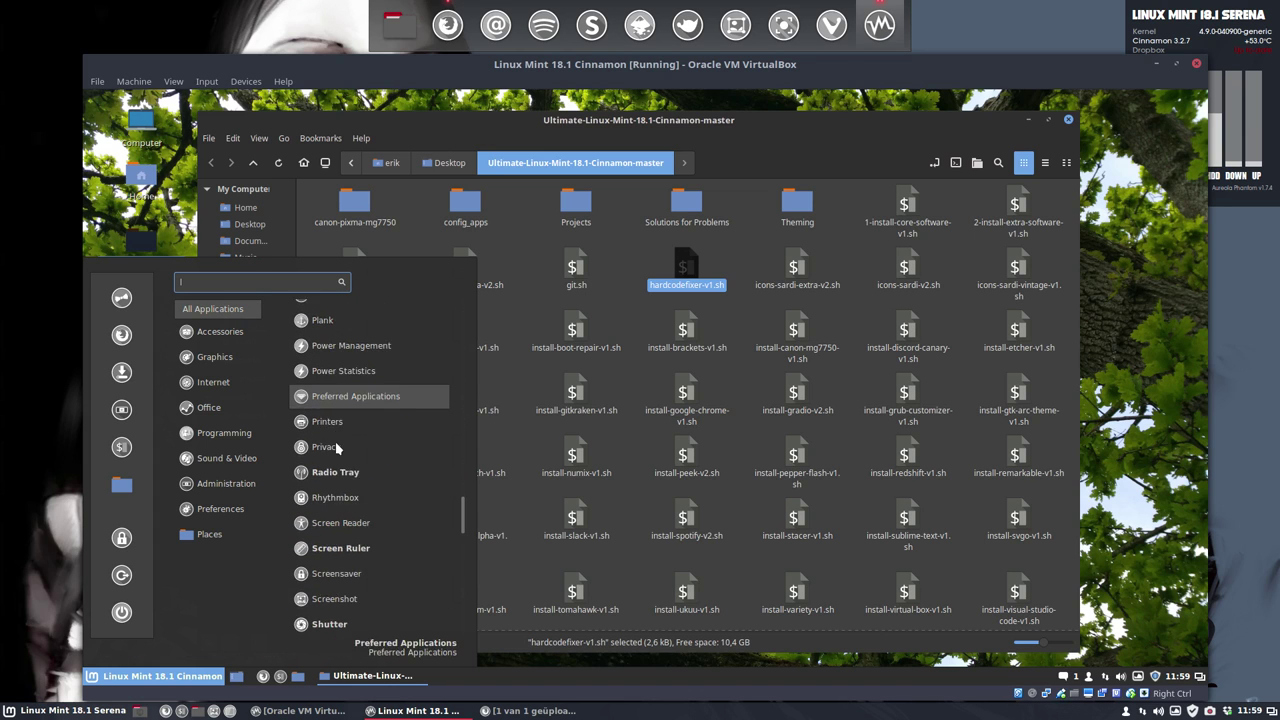
{"action": "scroll", "coordinate": [335, 441], "scroll_direction": "down", "scroll_amount": 6}
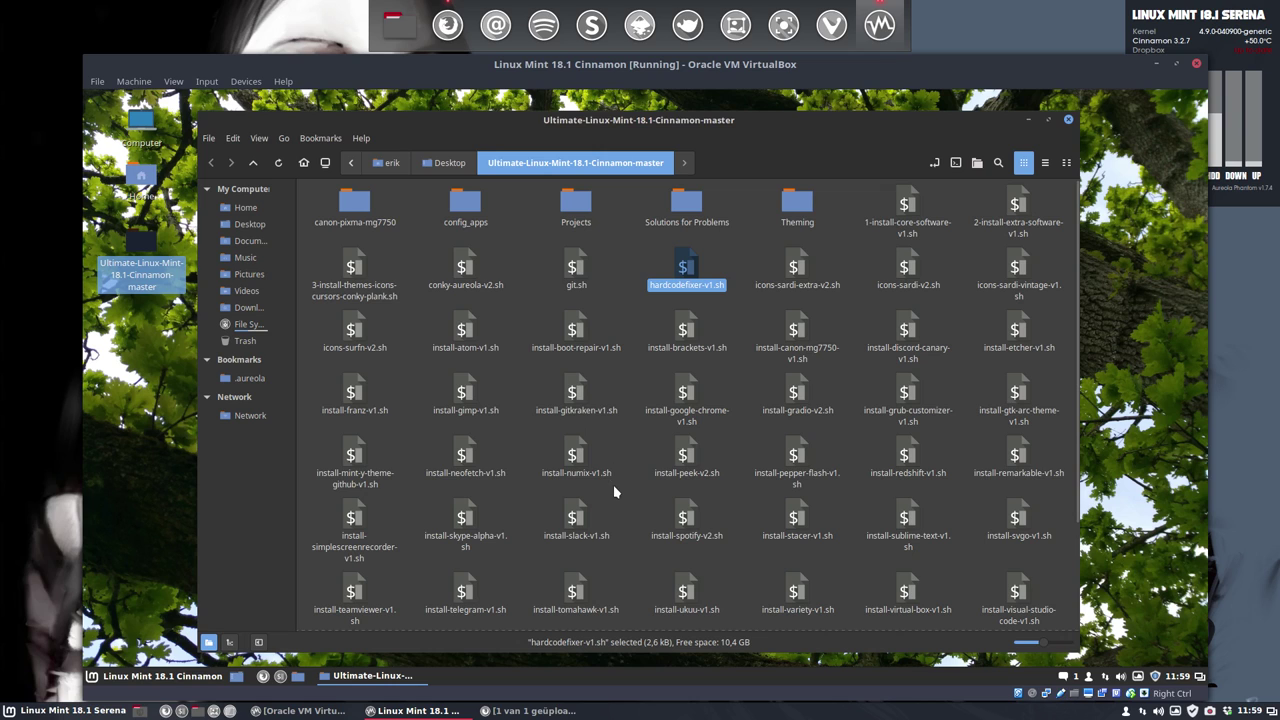
- Look over the other install scripts, such as install-canon-mg7750-v1.sh and install-etcher-v1.sh, and close the folder
{"action": "scroll", "coordinate": [795, 340], "scroll_direction": "down", "scroll_amount": 2}
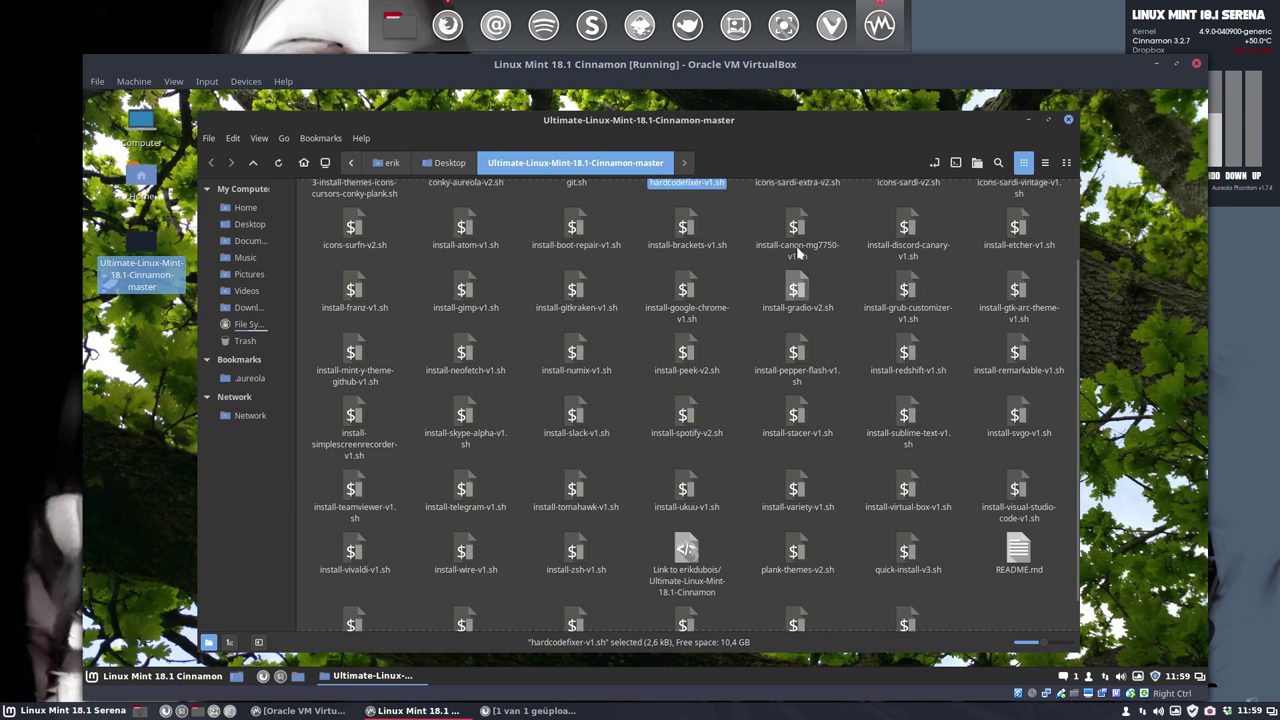
{"action": "left_click", "coordinate": [797, 250]}
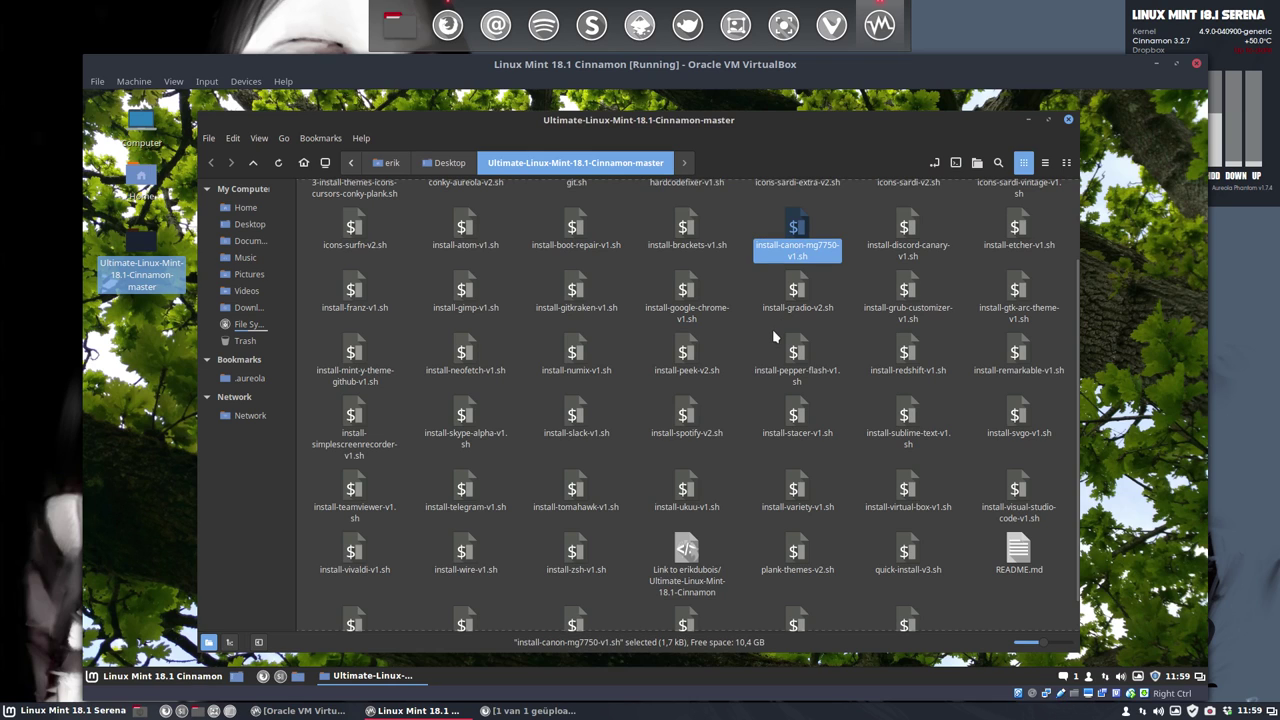
{"action": "left_click", "coordinate": [1017, 238]}
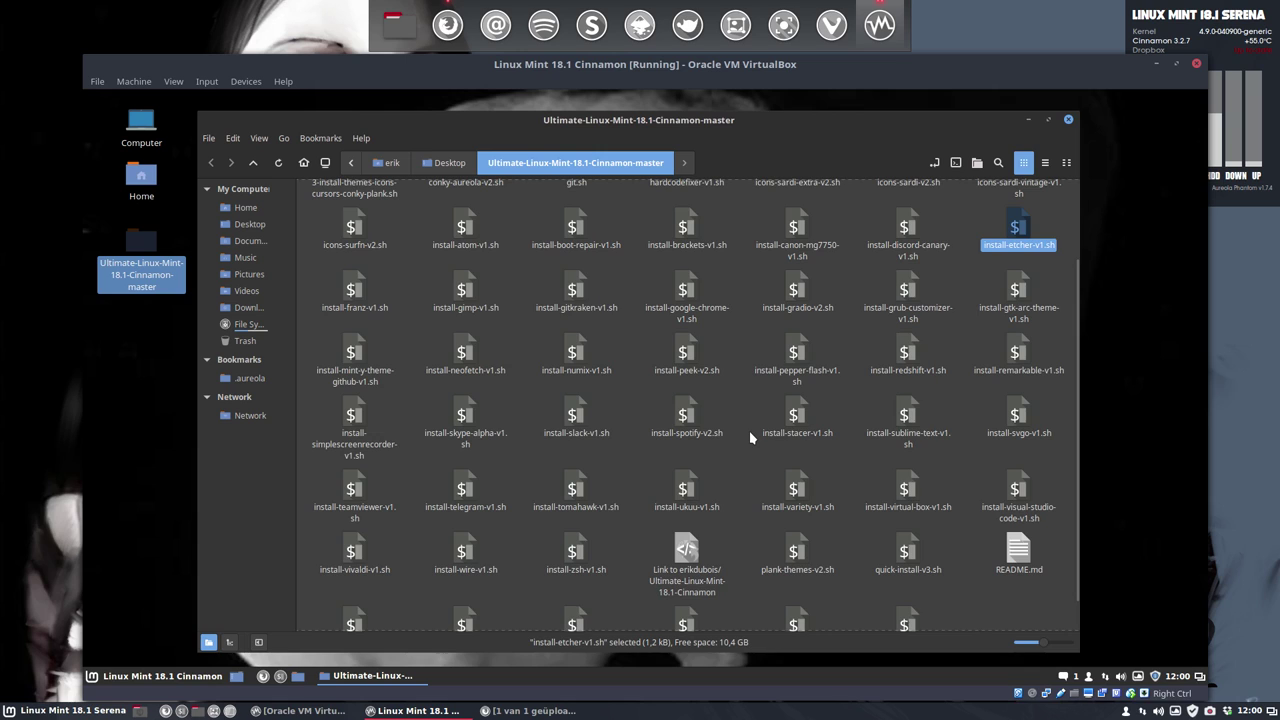
{"action": "scroll", "coordinate": [749, 430], "scroll_direction": "down", "scroll_amount": 1}
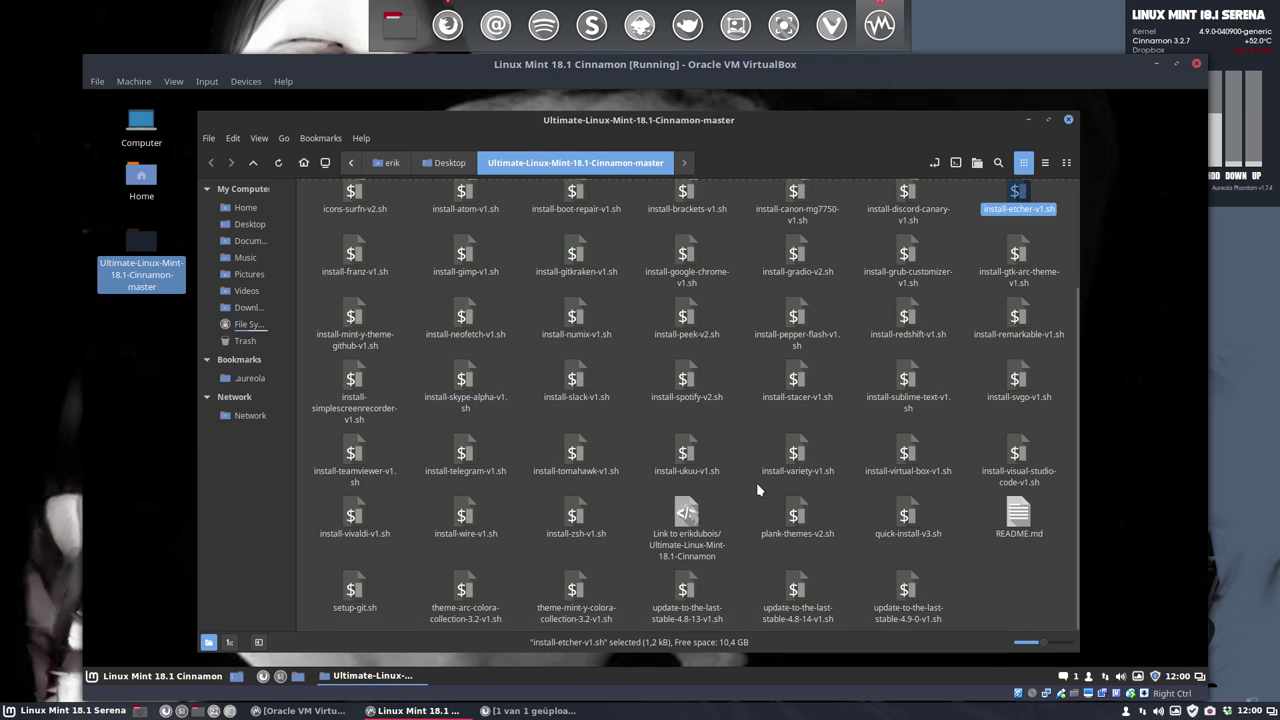
{"action": "scroll", "coordinate": [749, 477], "scroll_direction": "up", "scroll_amount": 3}
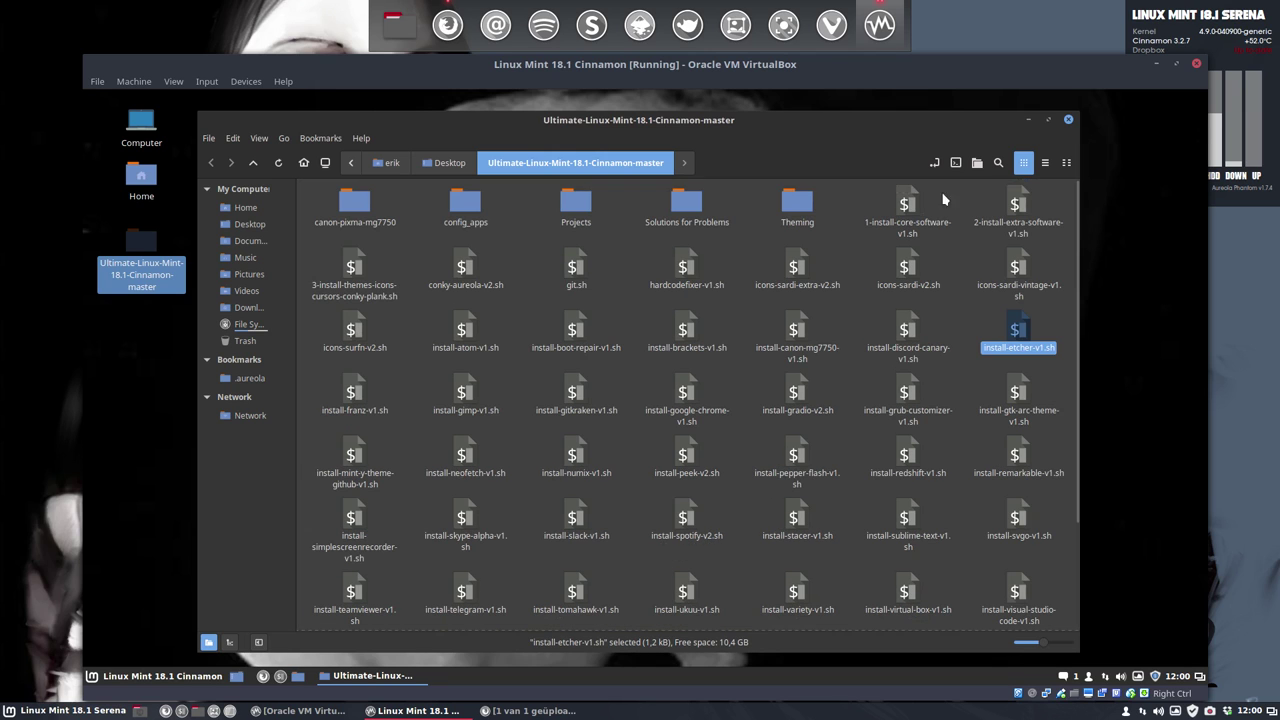
{"action": "key", "text": "ctrl+w"}
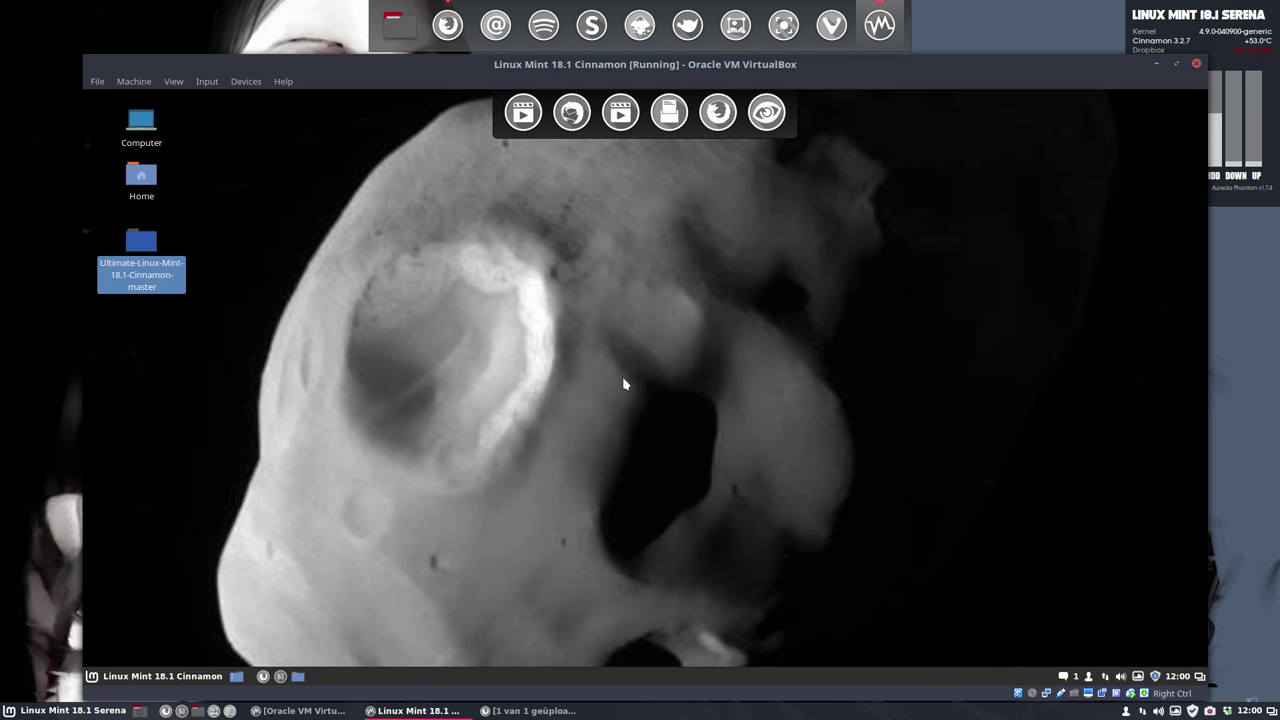
- Cycle through several Variety wallpapers to a picture of pebbles on dark sand
{"action": "left_click", "coordinate": [1137, 678]}
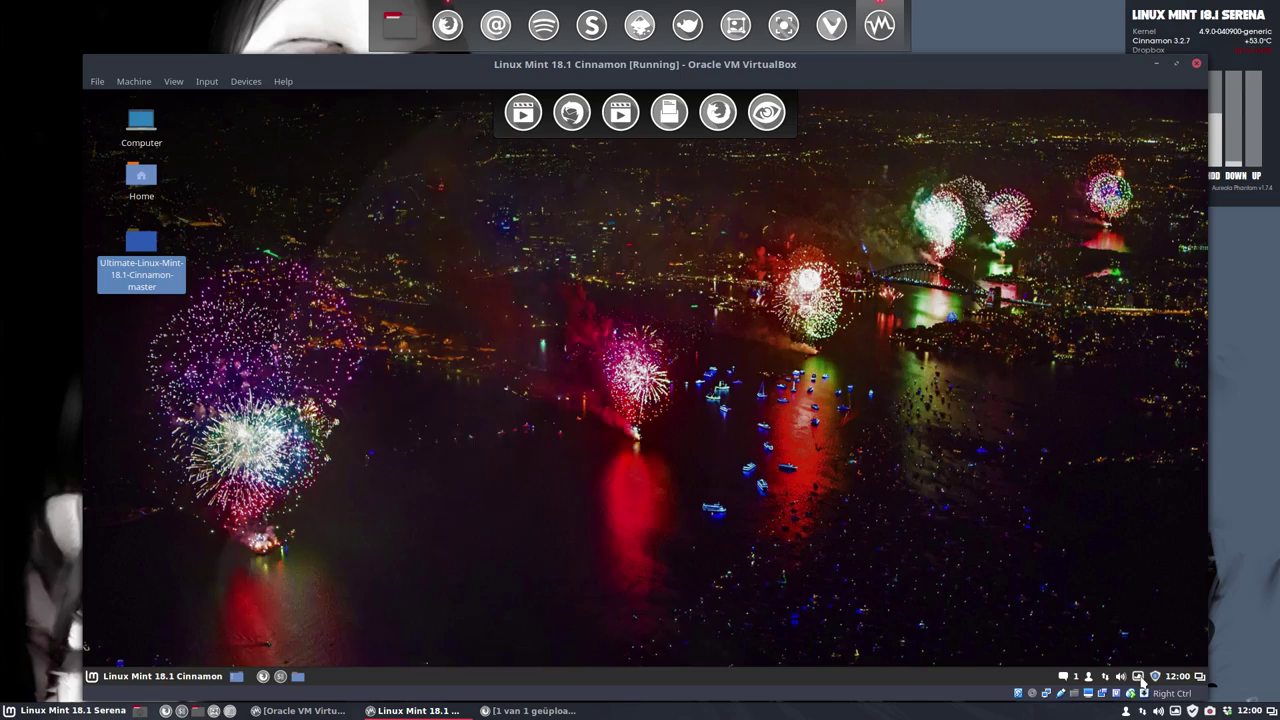
{"action": "left_click", "coordinate": [1142, 682]}
{"action": "left_click", "coordinate": [1141, 681]}
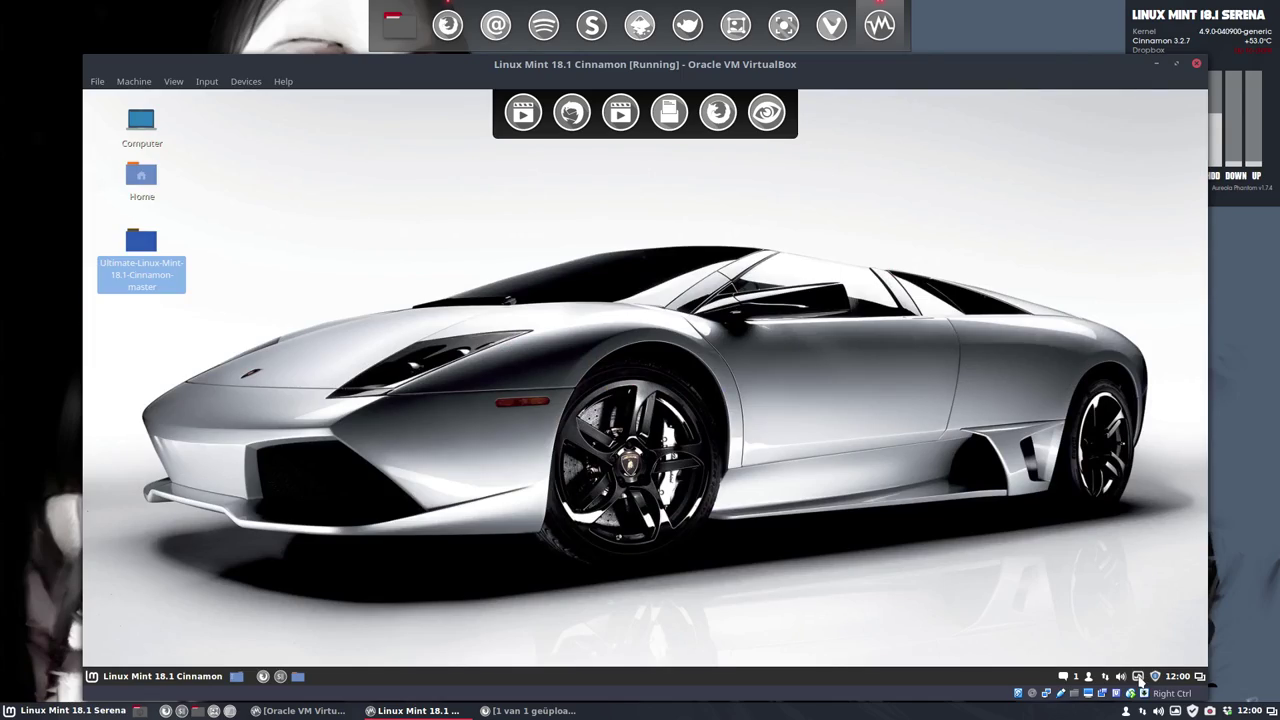
{"action": "left_click", "coordinate": [1138, 678]}
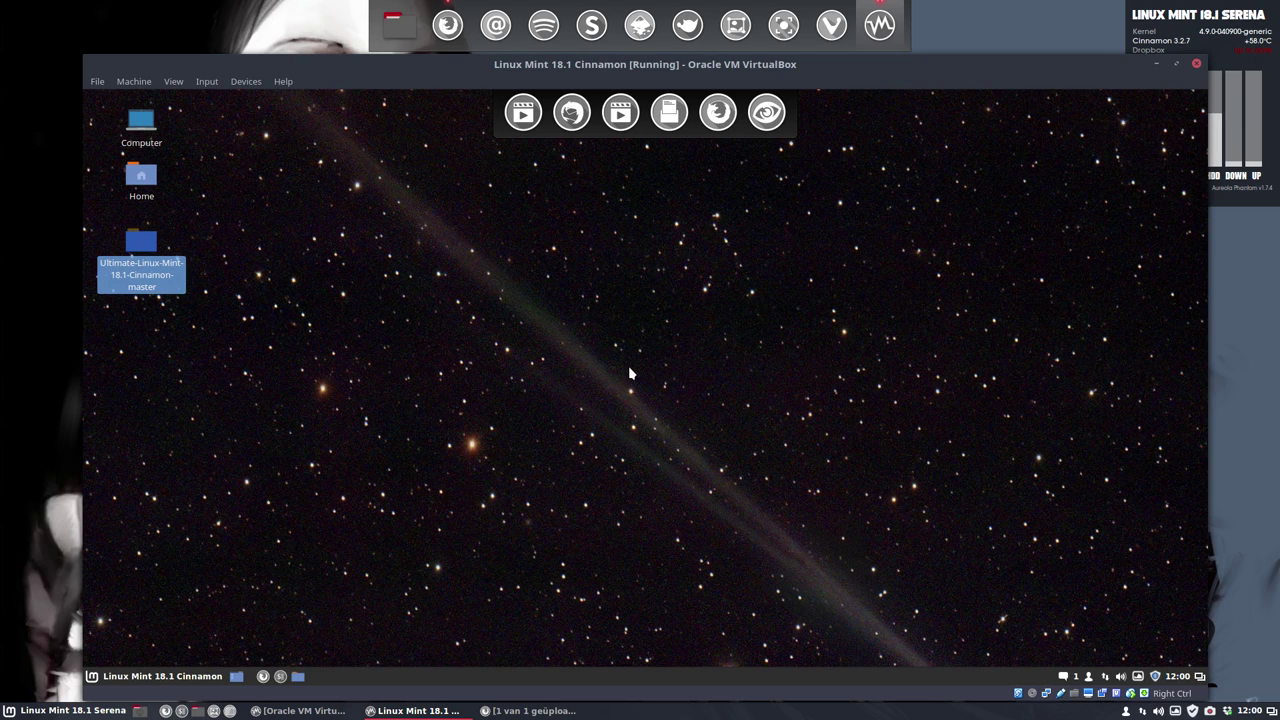
{"action": "left_click", "coordinate": [1140, 679]}
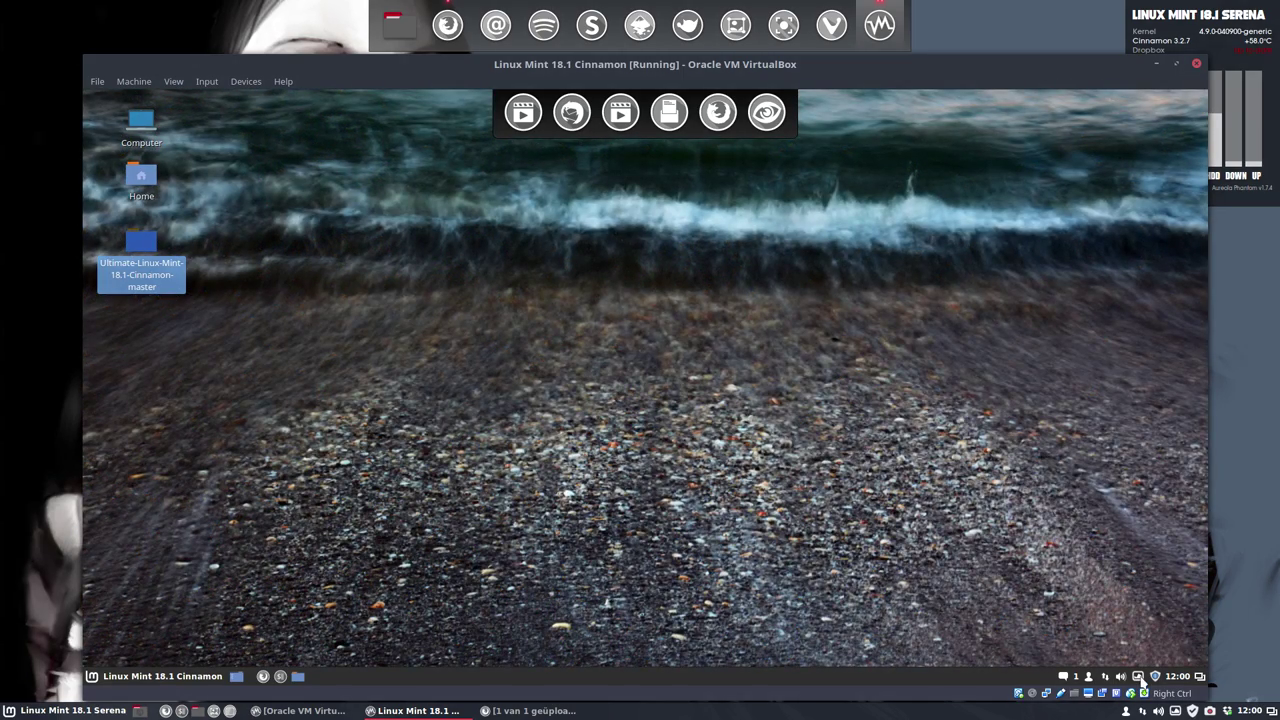
{"action": "left_click", "coordinate": [1141, 681]}
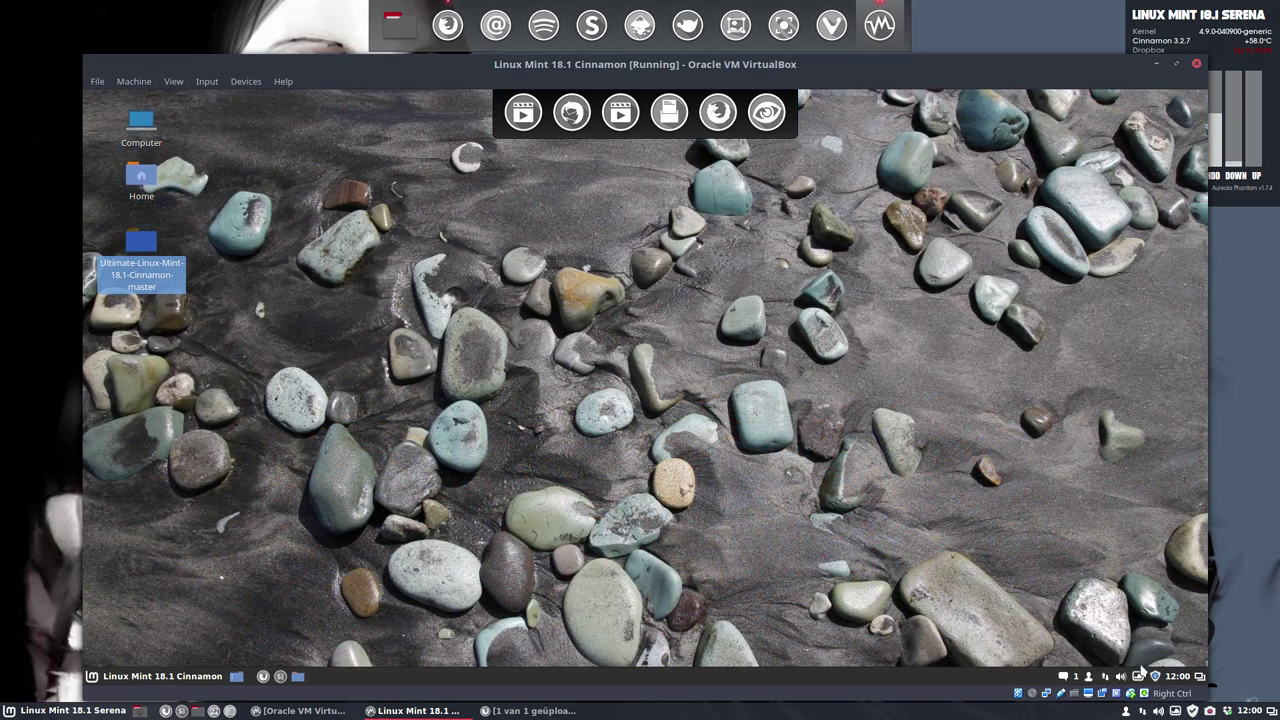